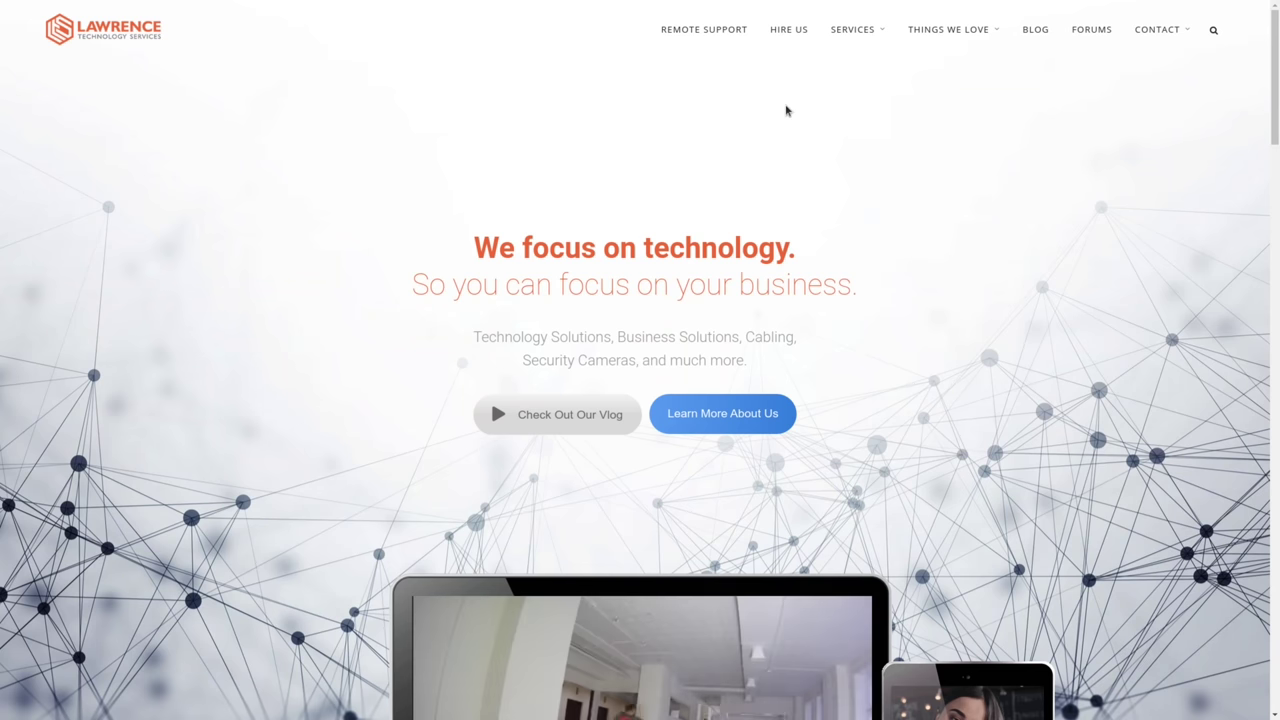
Step: Open Lawrence Systems' Hire Us page and scroll toward the hourly rates and Contact Us form
{"action": "left_click", "coordinate": [791, 29]}
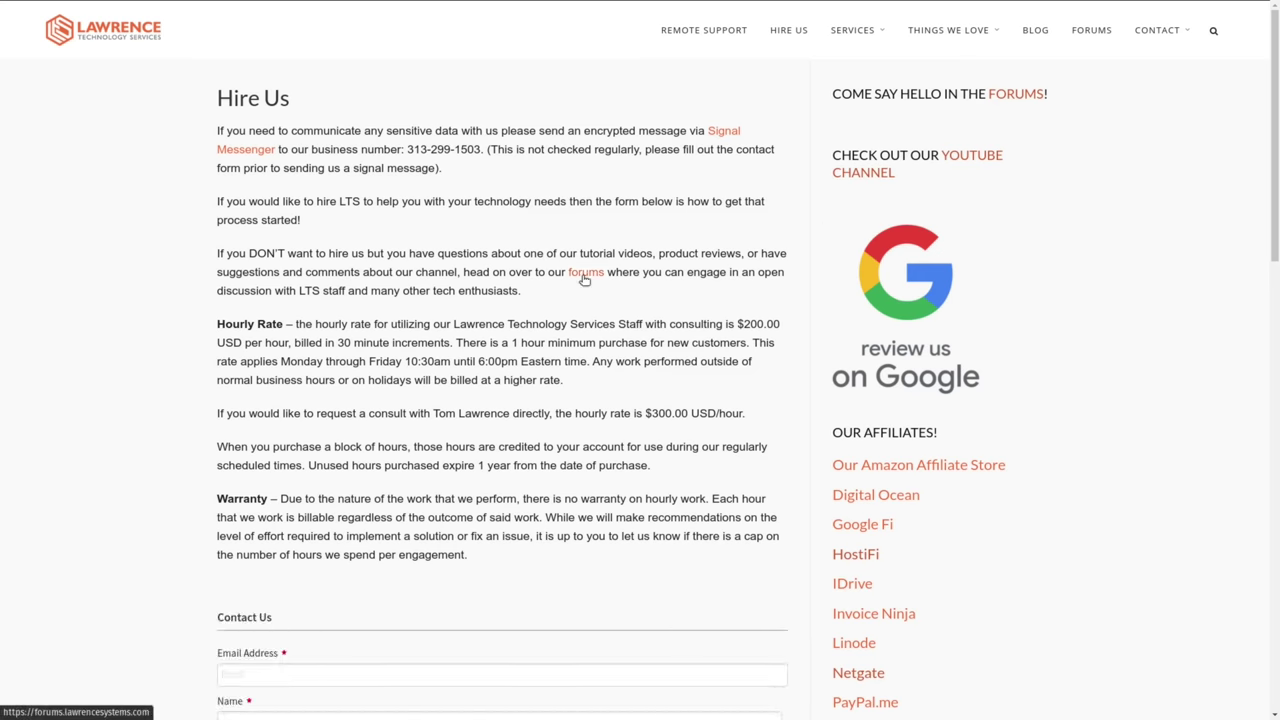
{"action": "scroll", "coordinate": [584, 280], "scroll_direction": "down", "scroll_amount": 5}
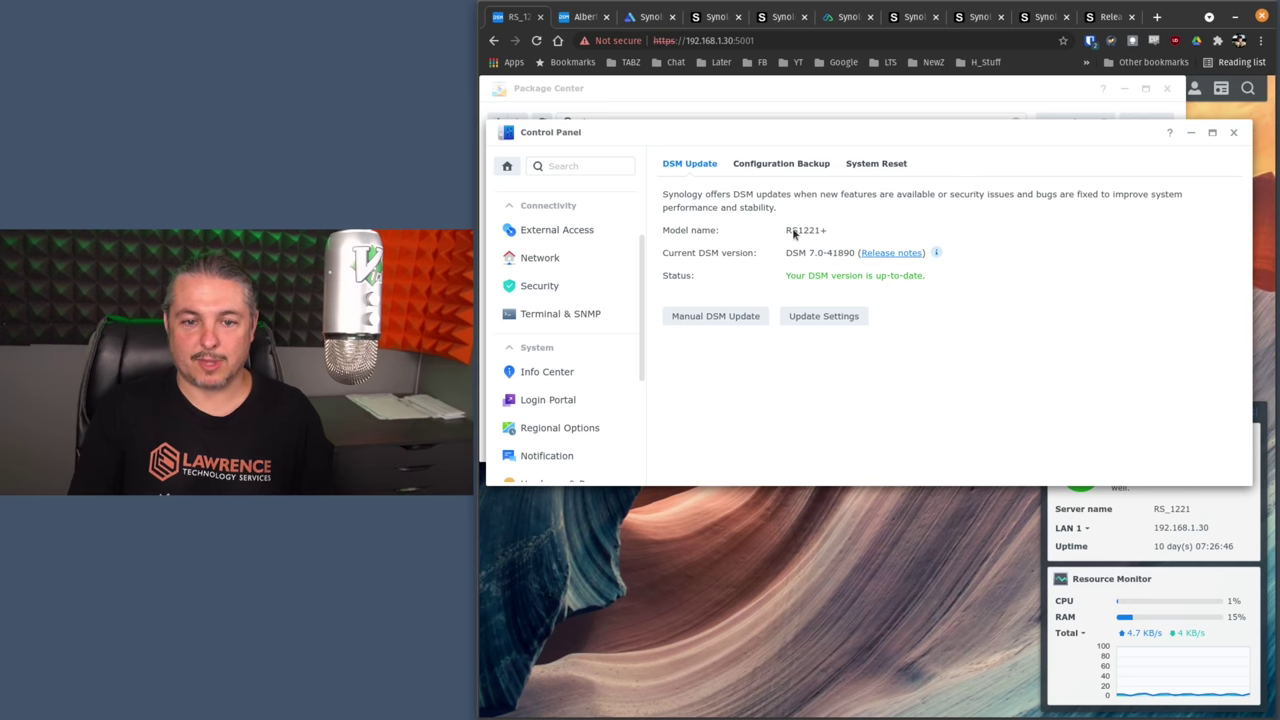
Step: Highlight model RS1221+ in Control Panel's DSM Update tab and close Package Center
{"action": "left_click_drag", "start_coordinate": [786, 231], "coordinate": [828, 236]}
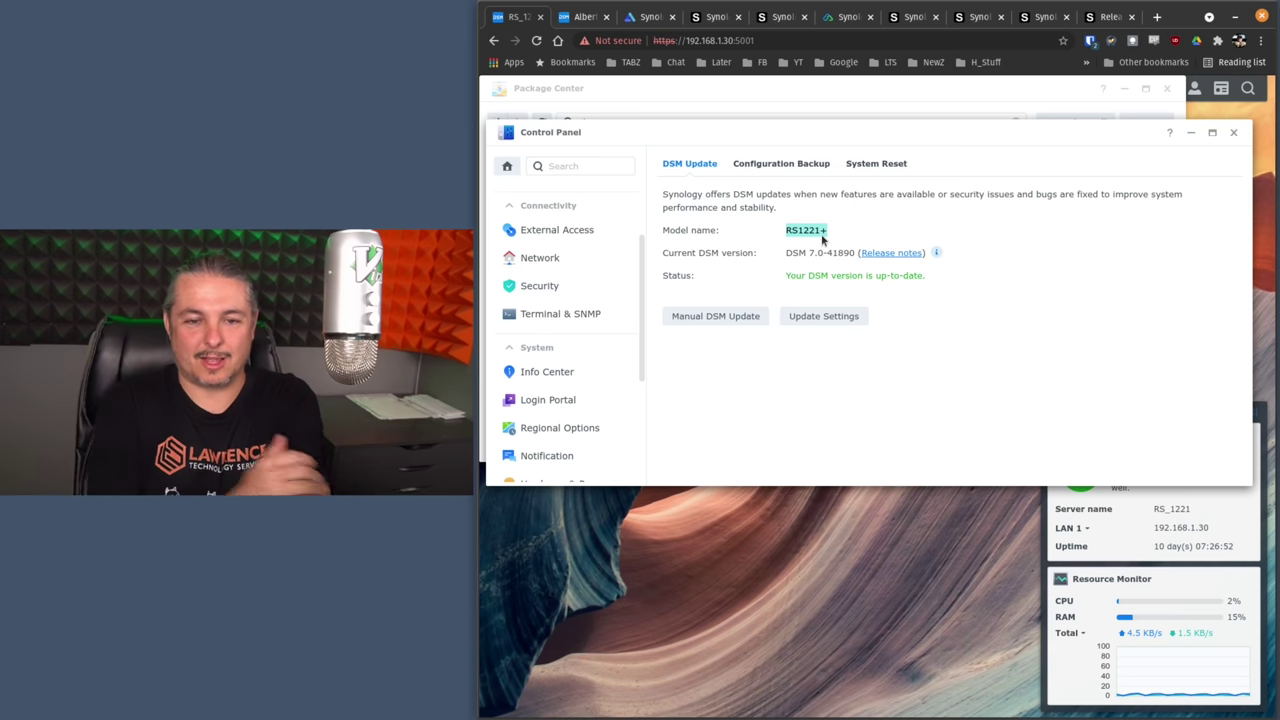
{"action": "left_click_drag", "start_coordinate": [826, 129], "coordinate": [826, 197]}
{"action": "left_click", "coordinate": [821, 93]}
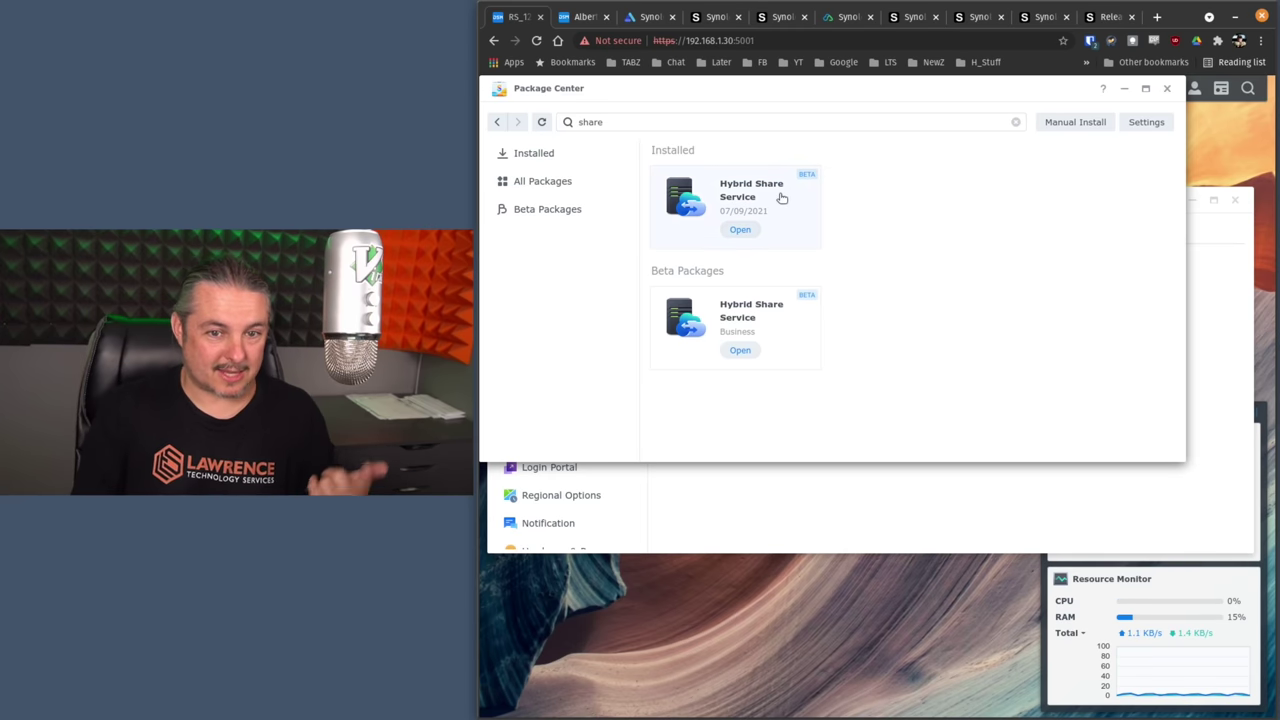
{"action": "left_click", "coordinate": [1169, 91]}
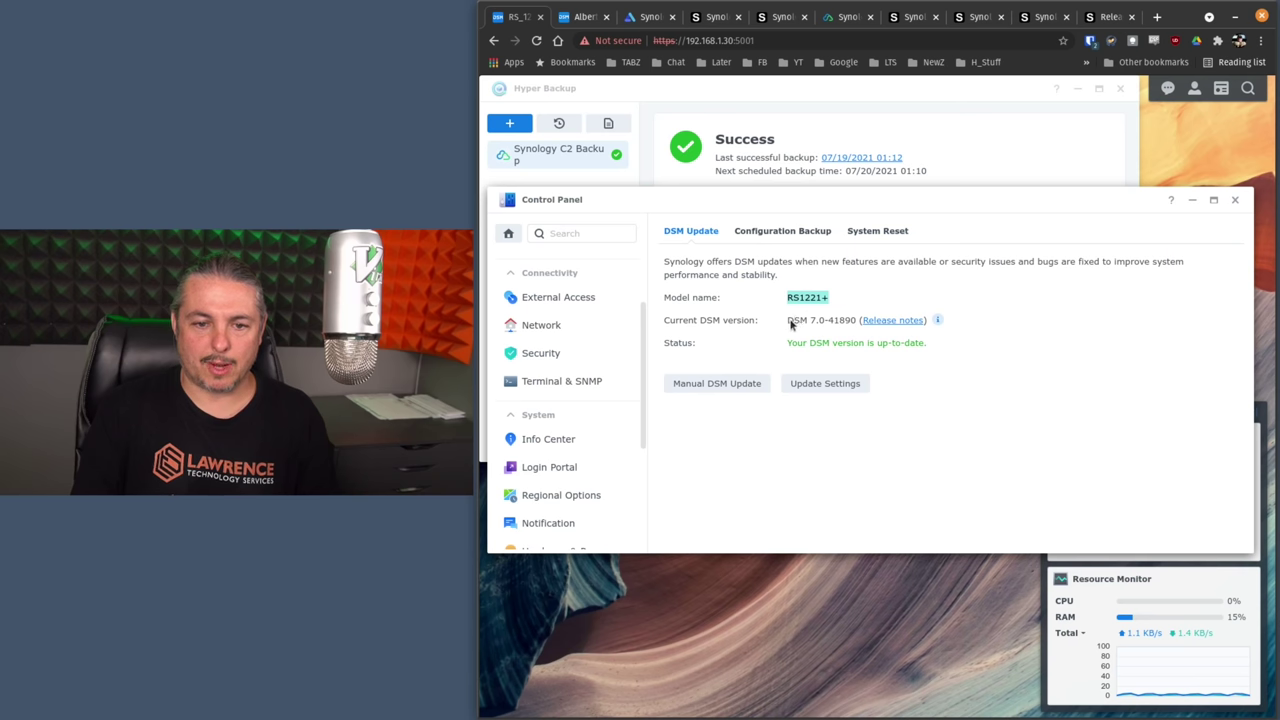
Step: Highlight the current DSM 7.0-41890 version line, then switch to the release notes page
{"action": "left_click_drag", "start_coordinate": [788, 321], "coordinate": [864, 331]}
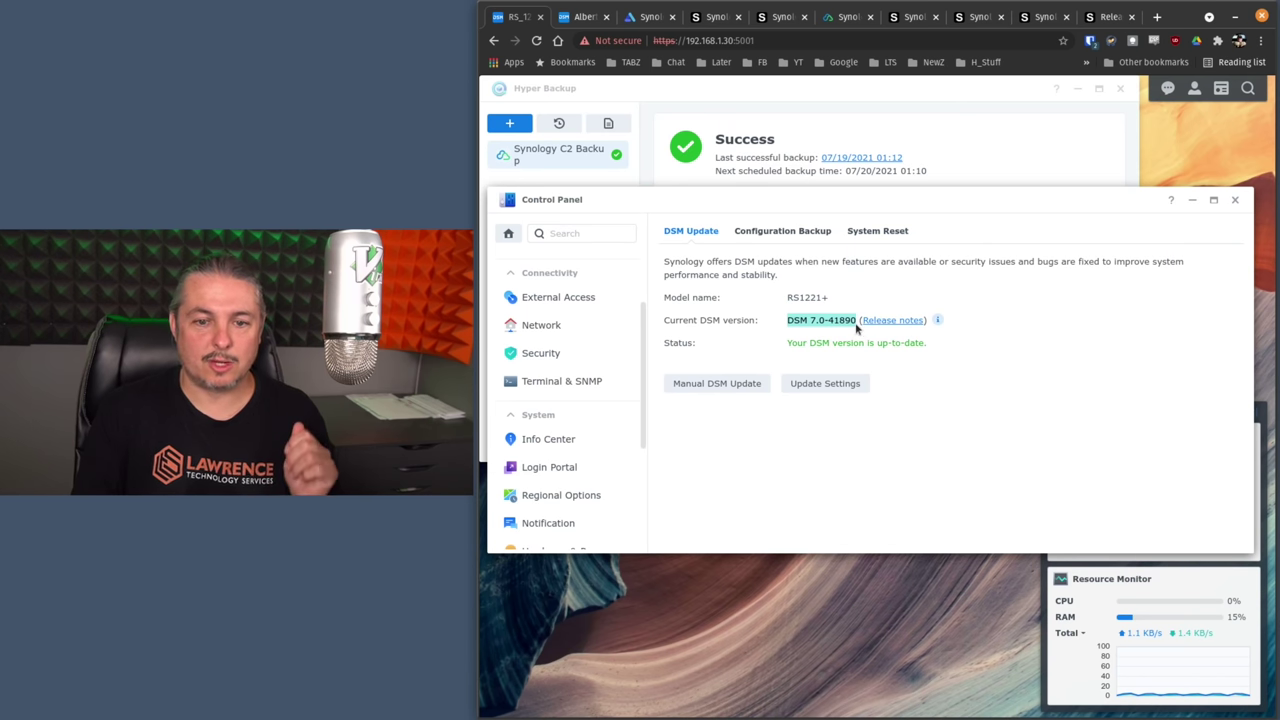
{"action": "left_click", "coordinate": [822, 336]}
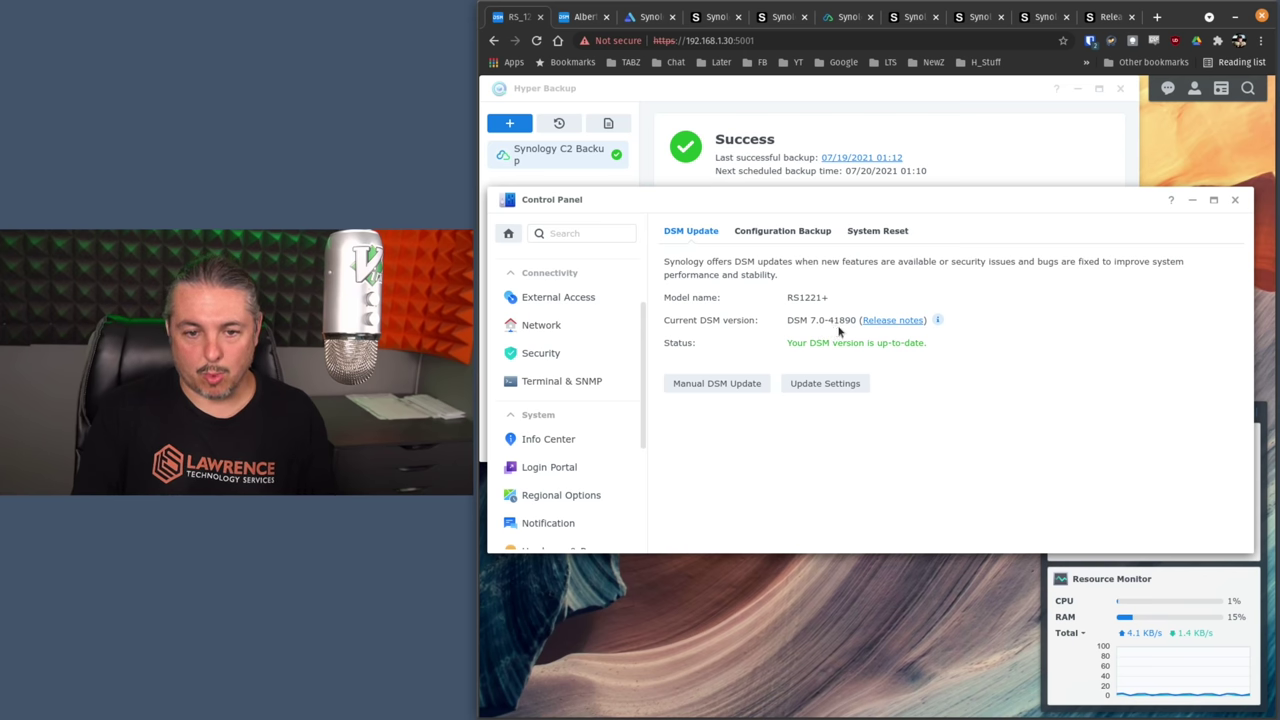
{"action": "left_click", "coordinate": [1108, 17]}
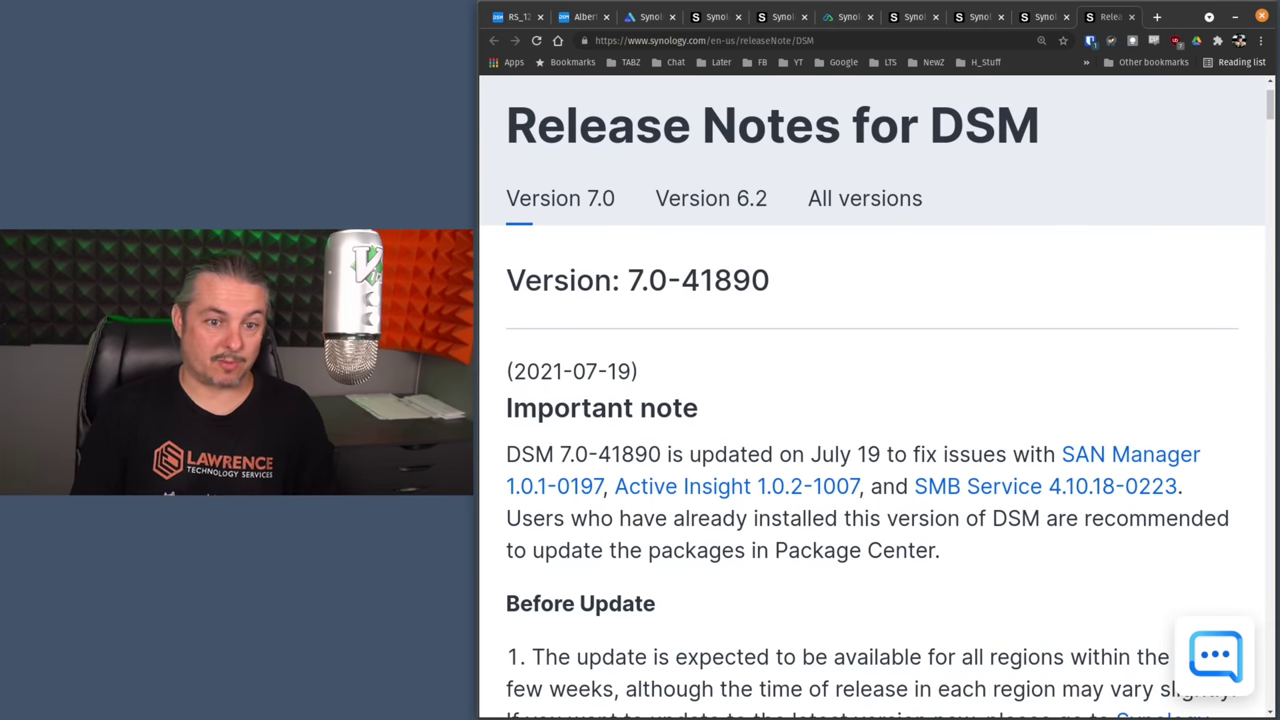
Step: Highlight the Version 7.0-41890 heading and 2021-07-19 date, then read down to Before Update
{"action": "left_click_drag", "start_coordinate": [505, 282], "coordinate": [812, 281]}
{"action": "triple_click", "coordinate": [523, 374]}
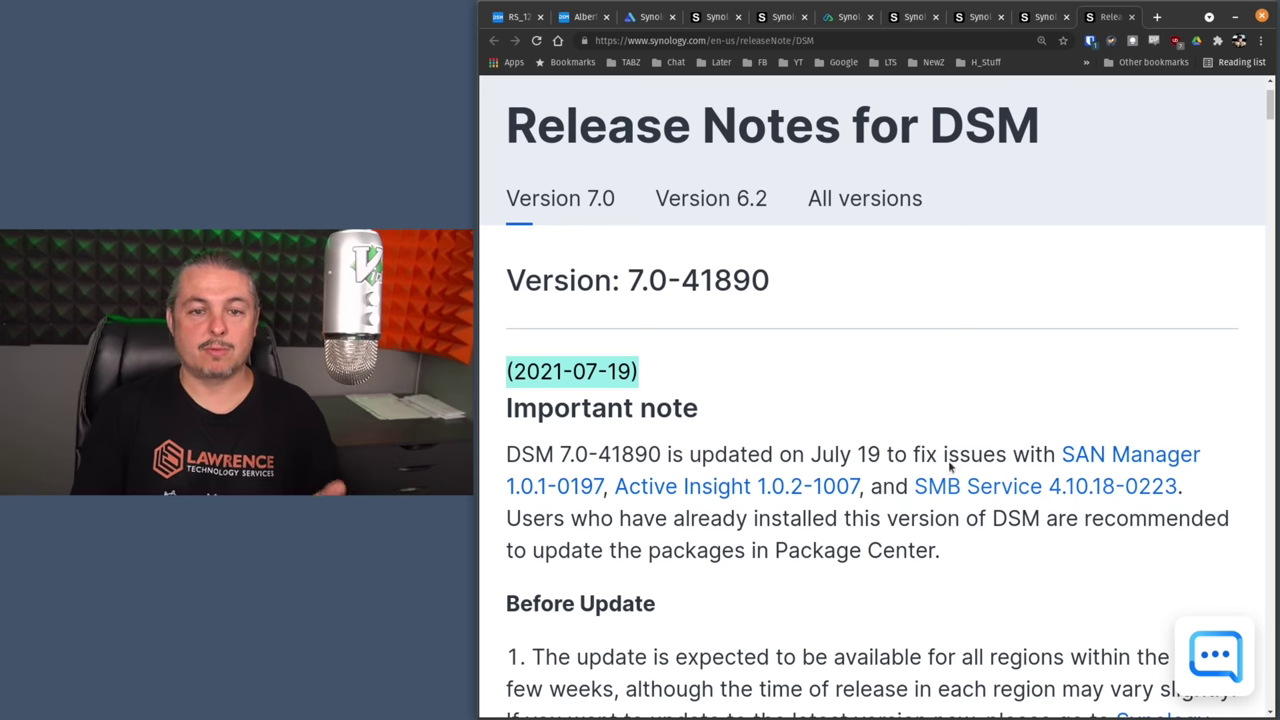
{"action": "scroll", "coordinate": [965, 390], "scroll_direction": "down", "scroll_amount": 2}
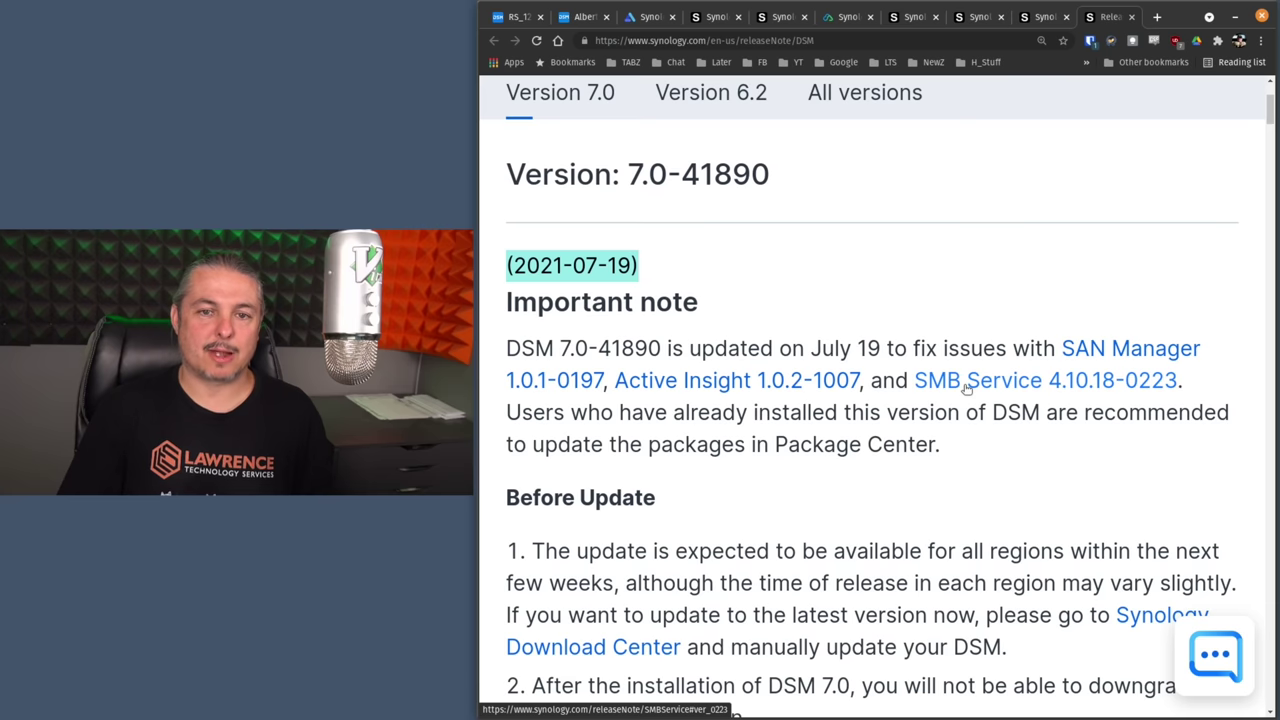
{"action": "scroll", "coordinate": [780, 201], "scroll_direction": "down", "scroll_amount": 4}
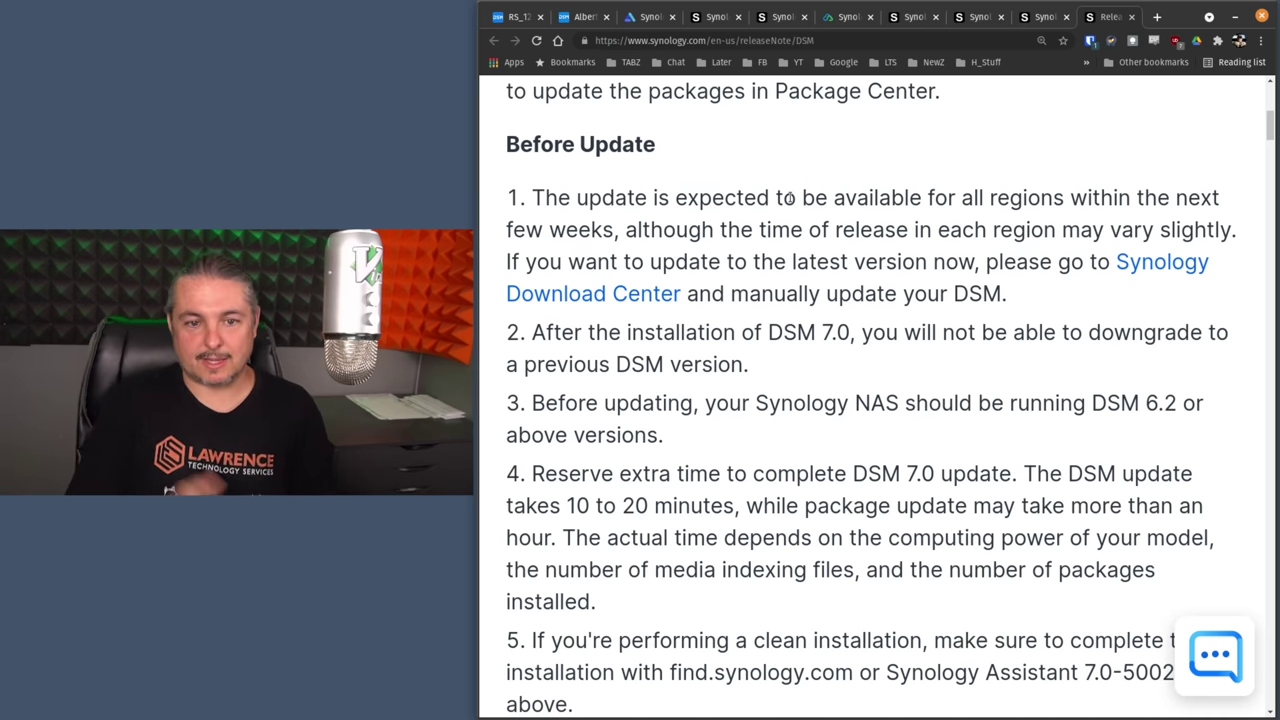
{"action": "scroll", "coordinate": [790, 197], "scroll_direction": "down", "scroll_amount": 2}
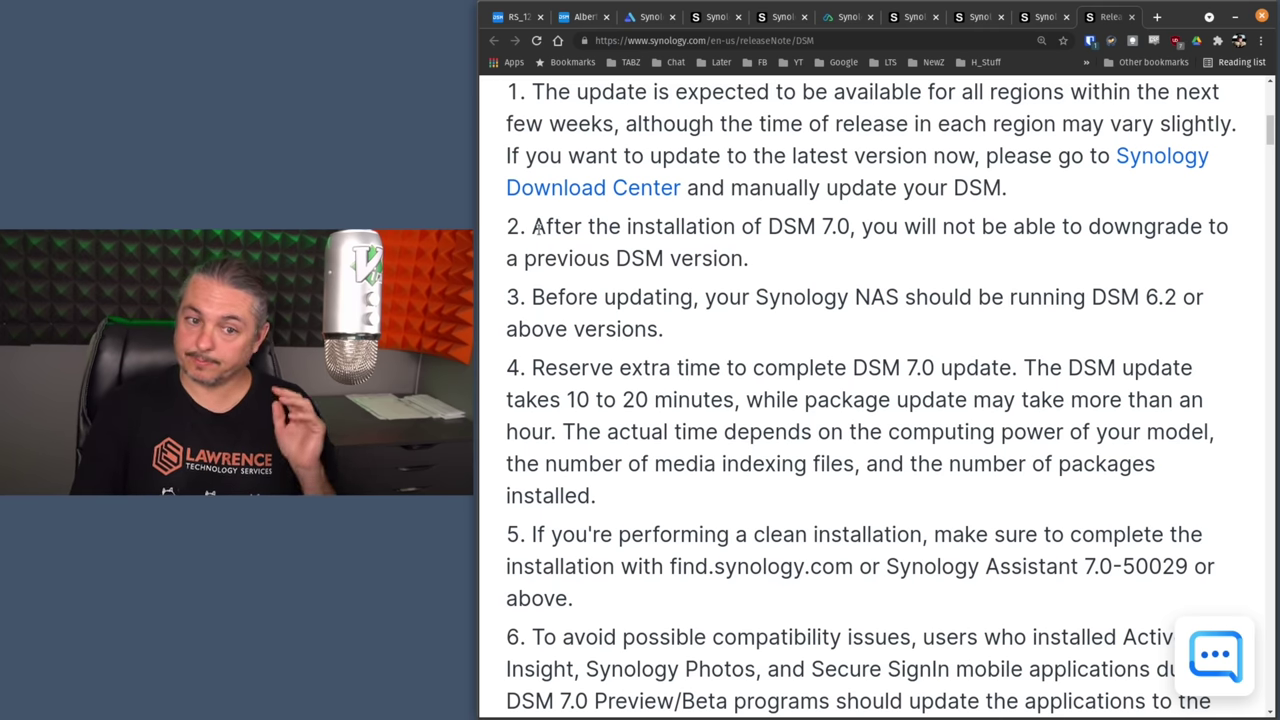
Step: Highlight the item 2 no-downgrade warning and the DSM note that USB dongles are unsupported
{"action": "left_click_drag", "start_coordinate": [538, 231], "coordinate": [749, 270]}
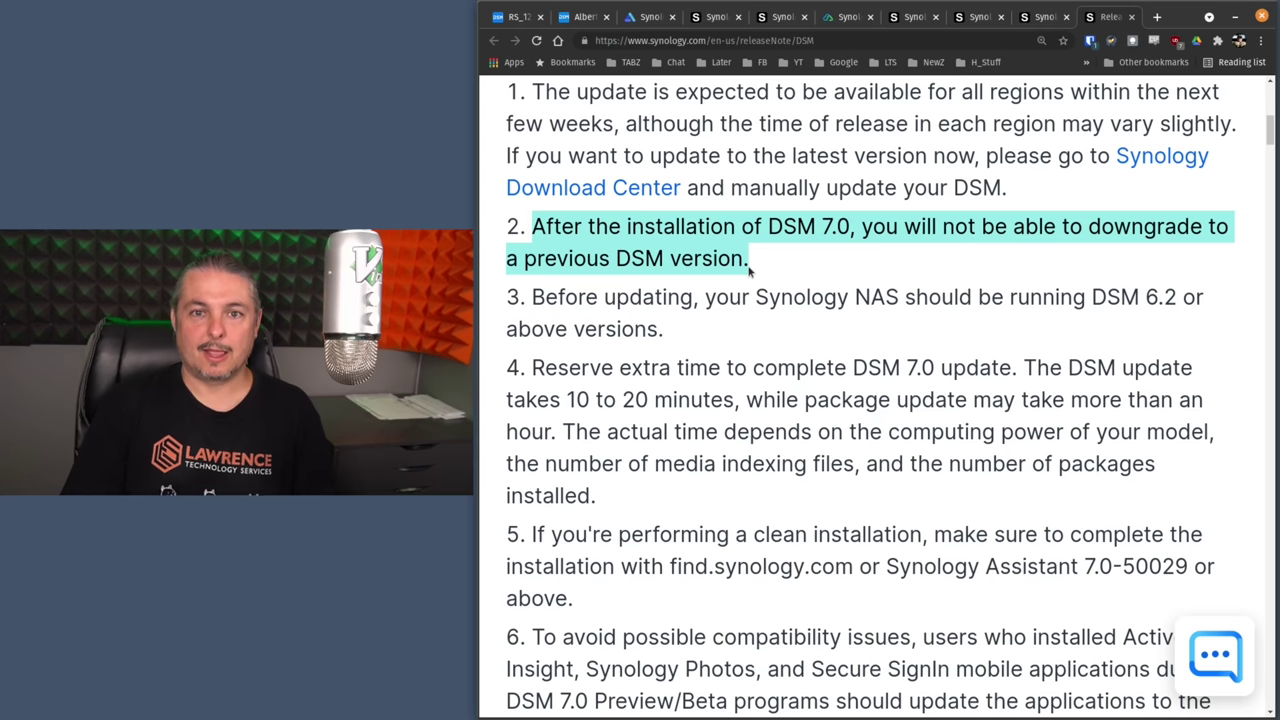
{"action": "left_click_drag", "start_coordinate": [532, 170], "coordinate": [1091, 203]}
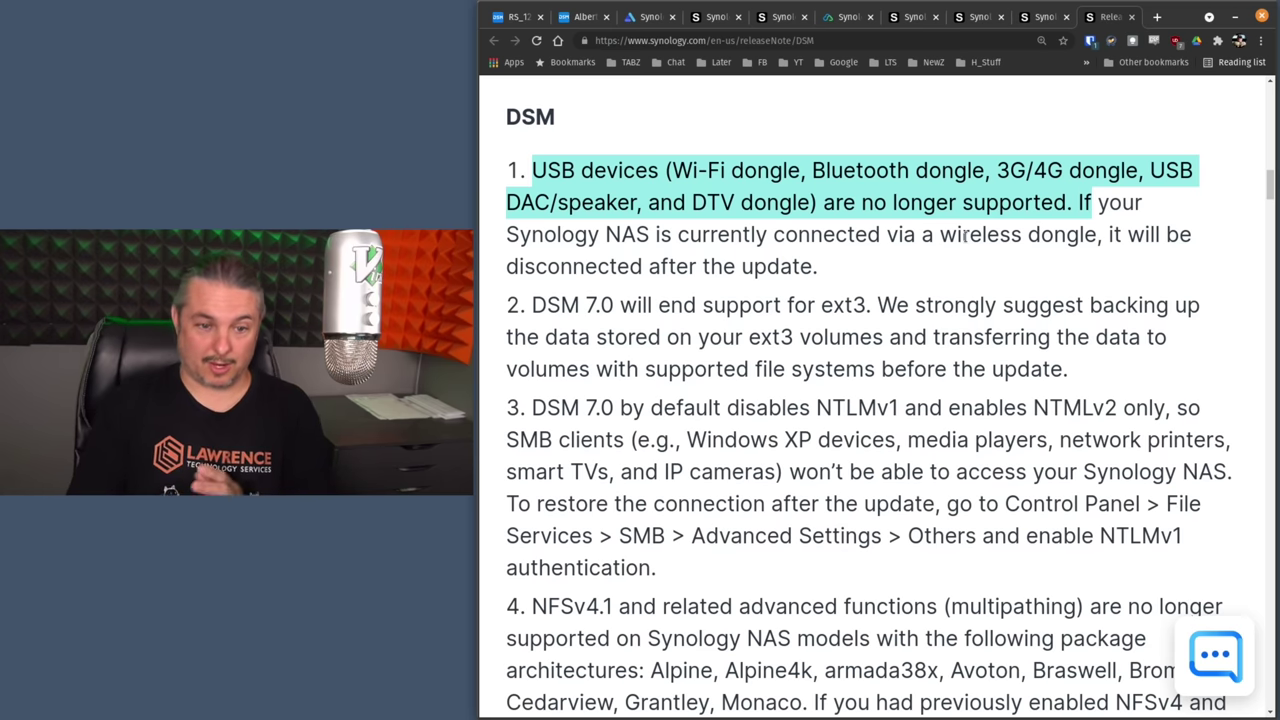
Step: Clear the USB highlight and highlight item 3's NTLMv2-only SMB clients note
{"action": "scroll", "coordinate": [920, 265], "scroll_direction": "down", "scroll_amount": 1}
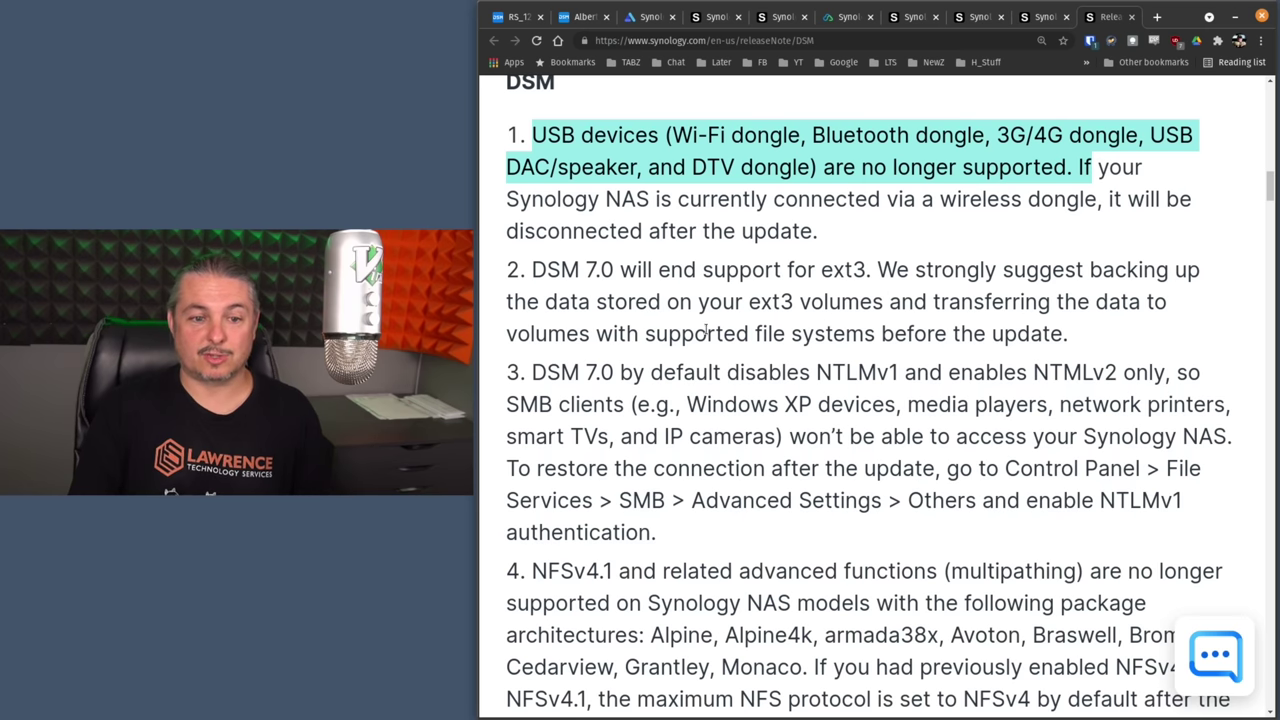
{"action": "left_click", "coordinate": [977, 333]}
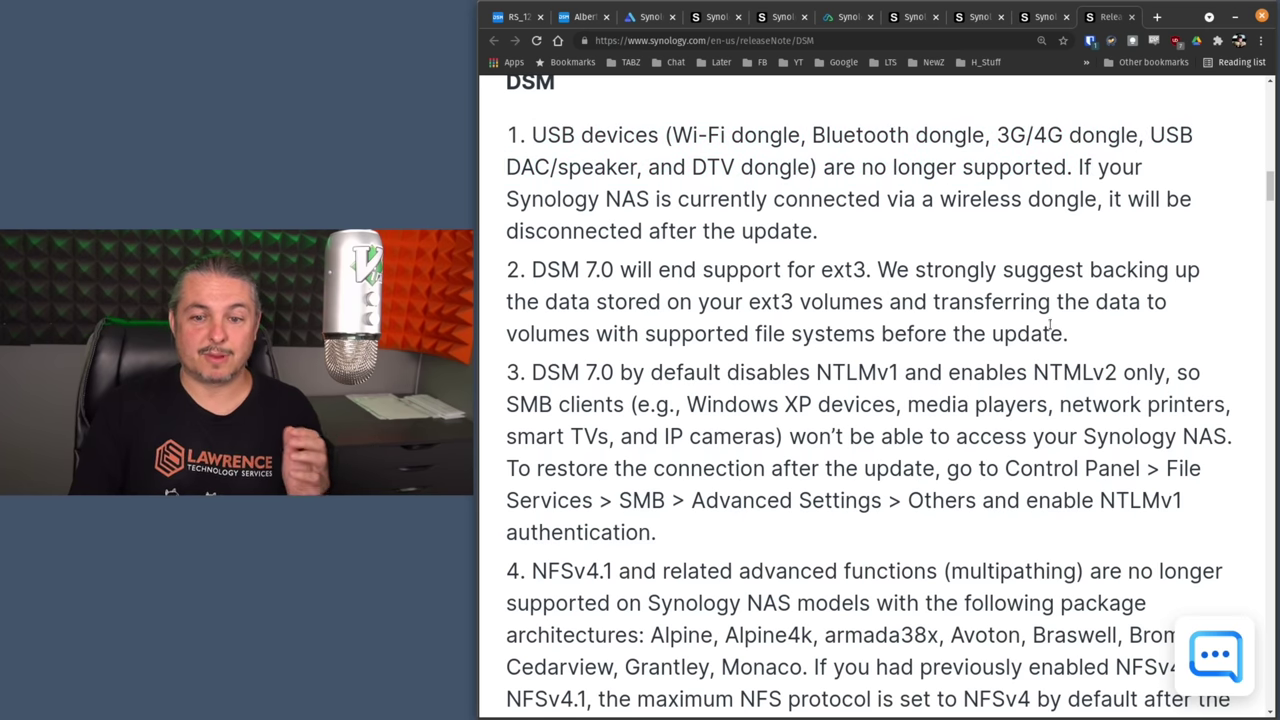
{"action": "scroll", "coordinate": [598, 323], "scroll_direction": "down", "scroll_amount": 1}
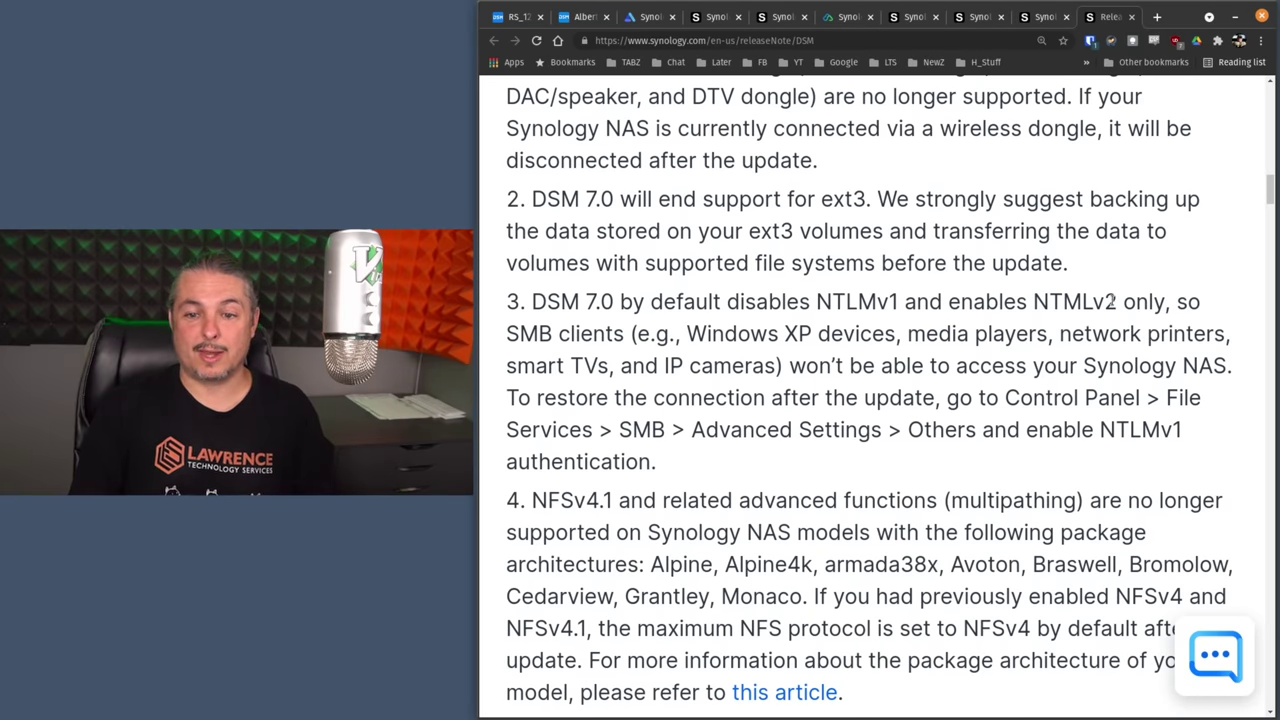
{"action": "left_click_drag", "start_coordinate": [1035, 301], "coordinate": [1163, 323]}
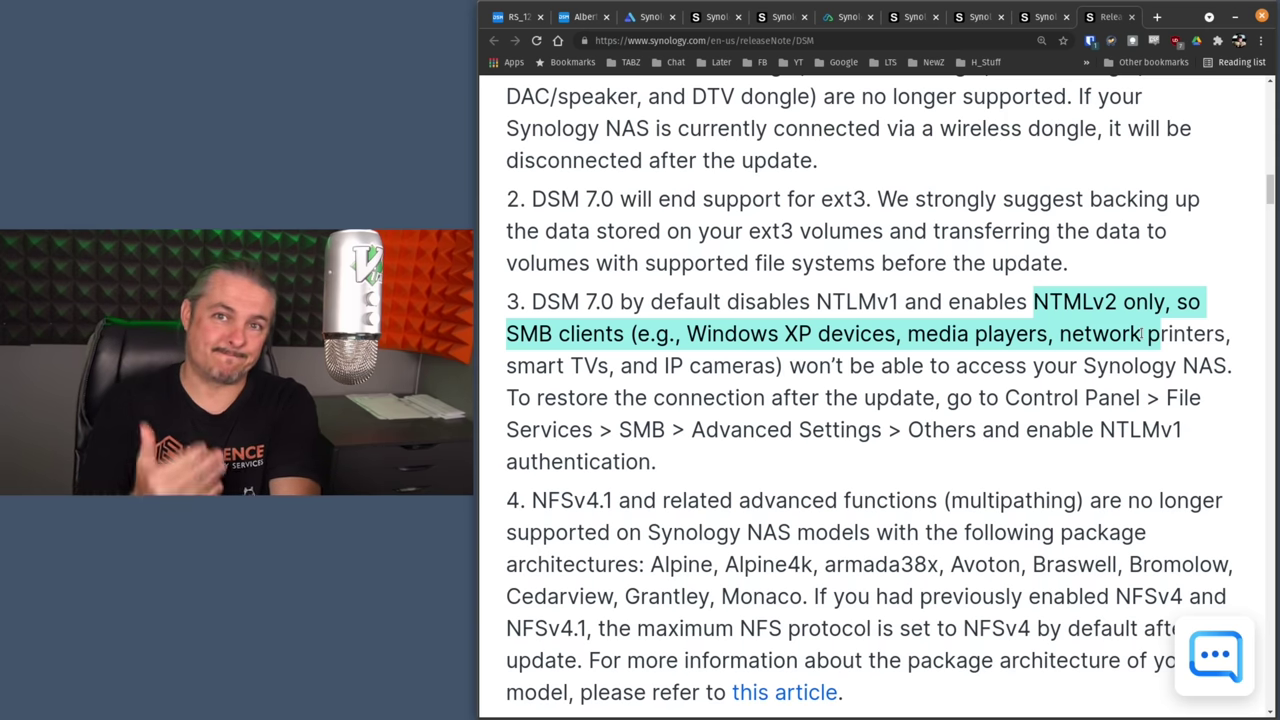
Step: Highlight item 4 on dropped NFSv4.1 support and item 5 on SSD caches for block-level LUNs
{"action": "scroll", "coordinate": [1141, 334], "scroll_direction": "down", "scroll_amount": 3}
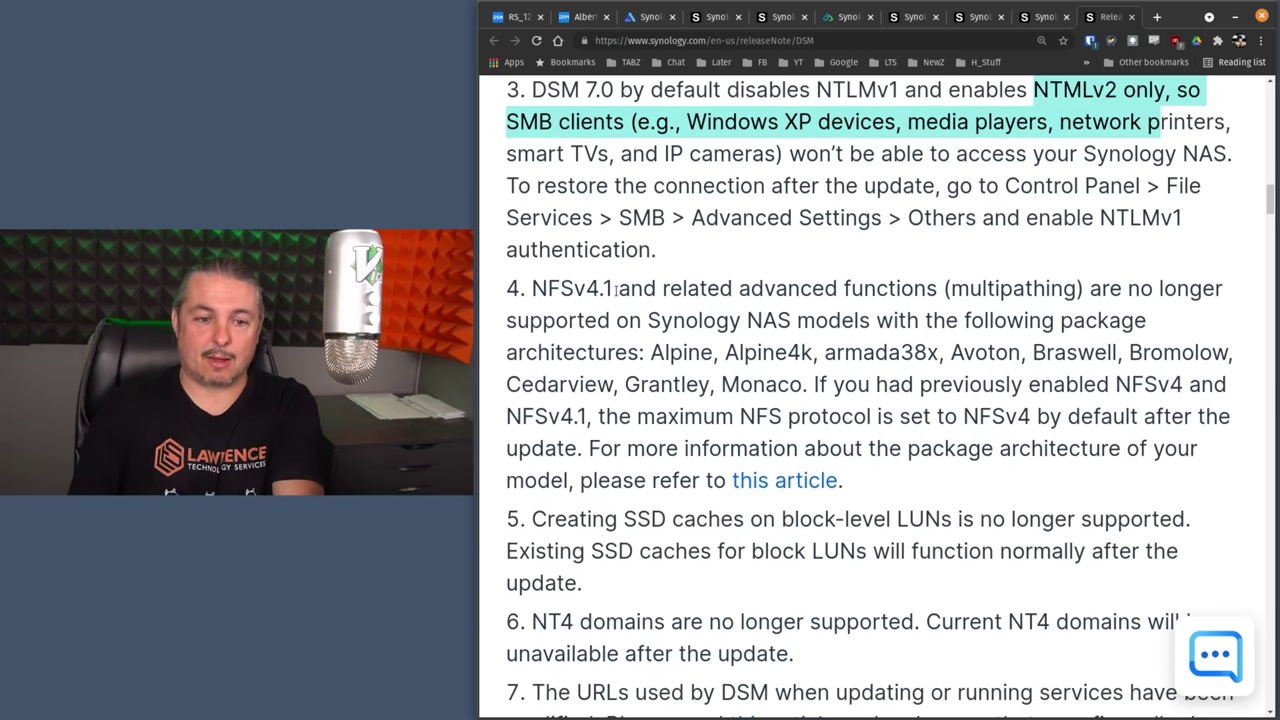
{"action": "left_click_drag", "start_coordinate": [533, 289], "coordinate": [786, 416]}
{"action": "left_click", "coordinate": [895, 277]}
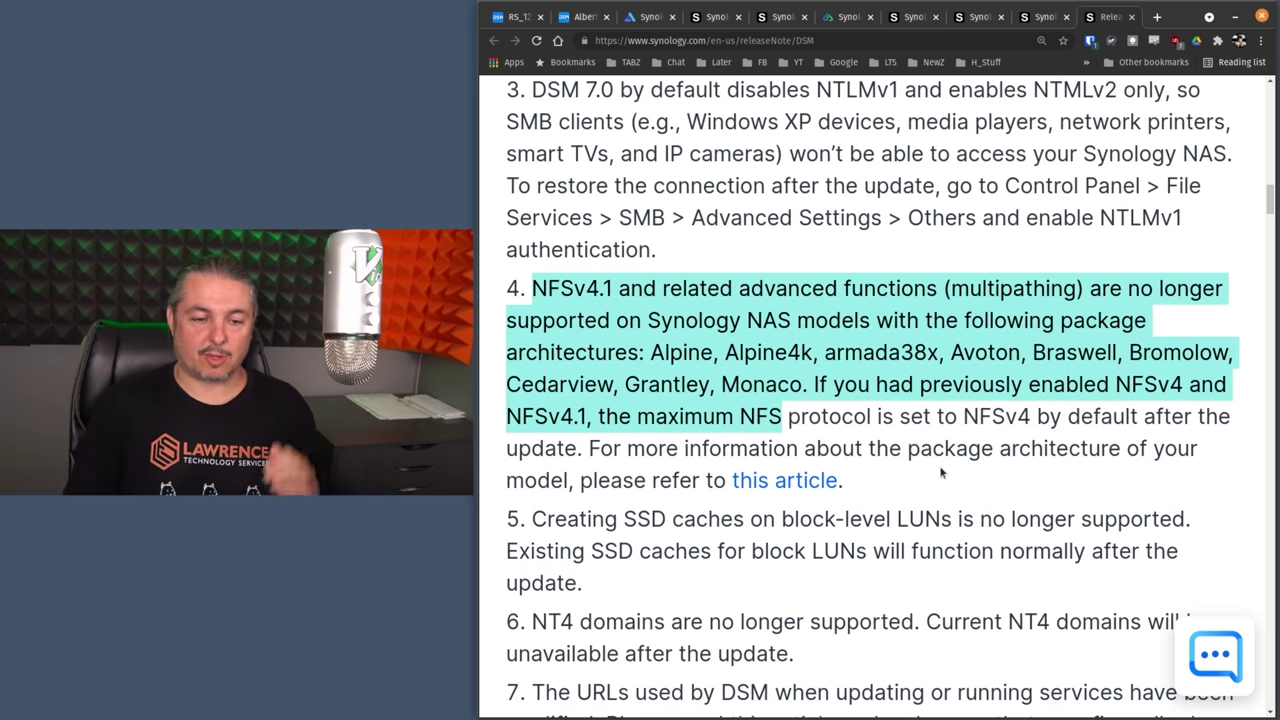
{"action": "scroll", "coordinate": [940, 470], "scroll_direction": "down", "scroll_amount": 3}
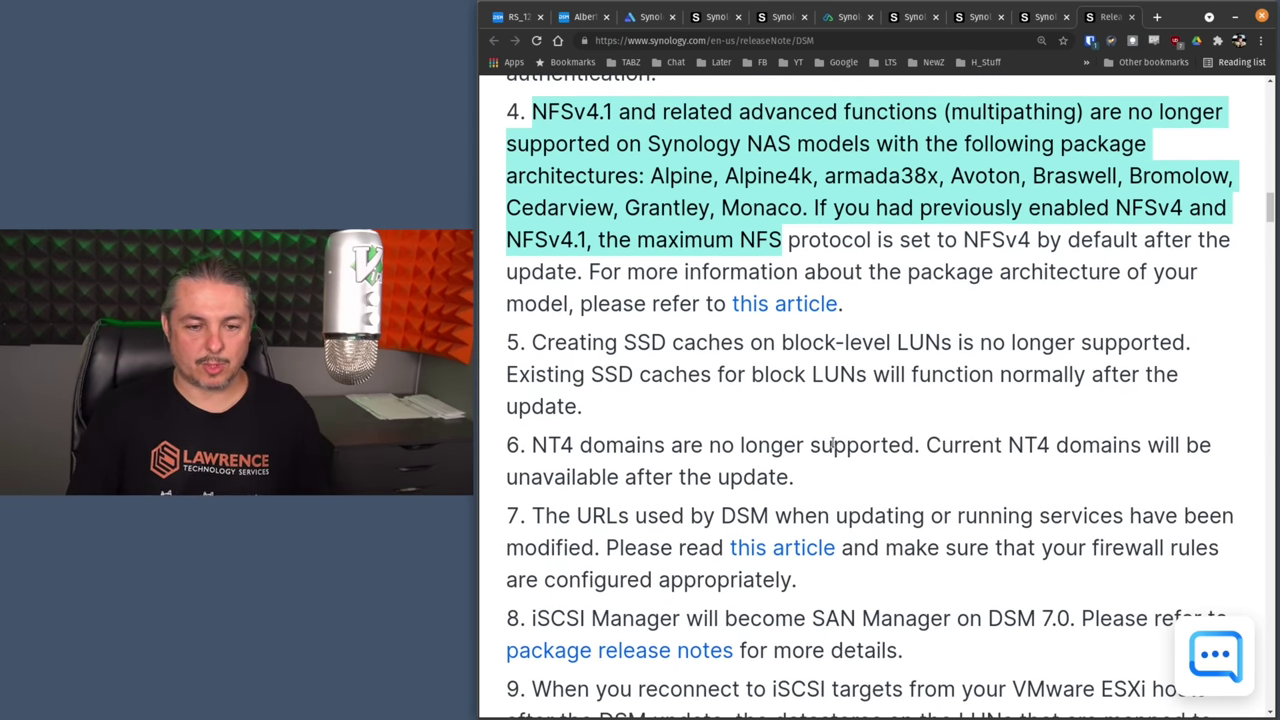
{"action": "scroll", "coordinate": [860, 425], "scroll_direction": "down", "scroll_amount": 1}
{"action": "left_click_drag", "start_coordinate": [531, 278], "coordinate": [1056, 343]}
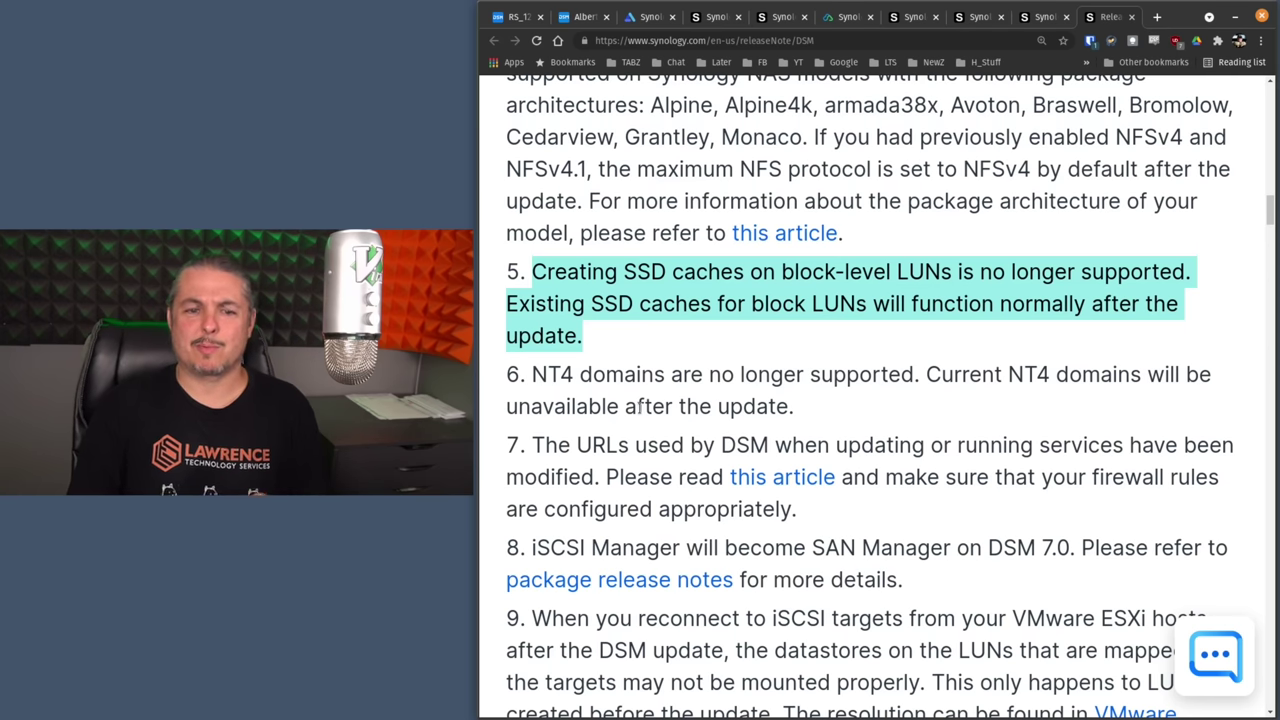
Step: Highlight the NT4 domains note and item 8 on iSCSI Manager becoming SAN Manager
{"action": "scroll", "coordinate": [814, 403], "scroll_direction": "down", "scroll_amount": 1}
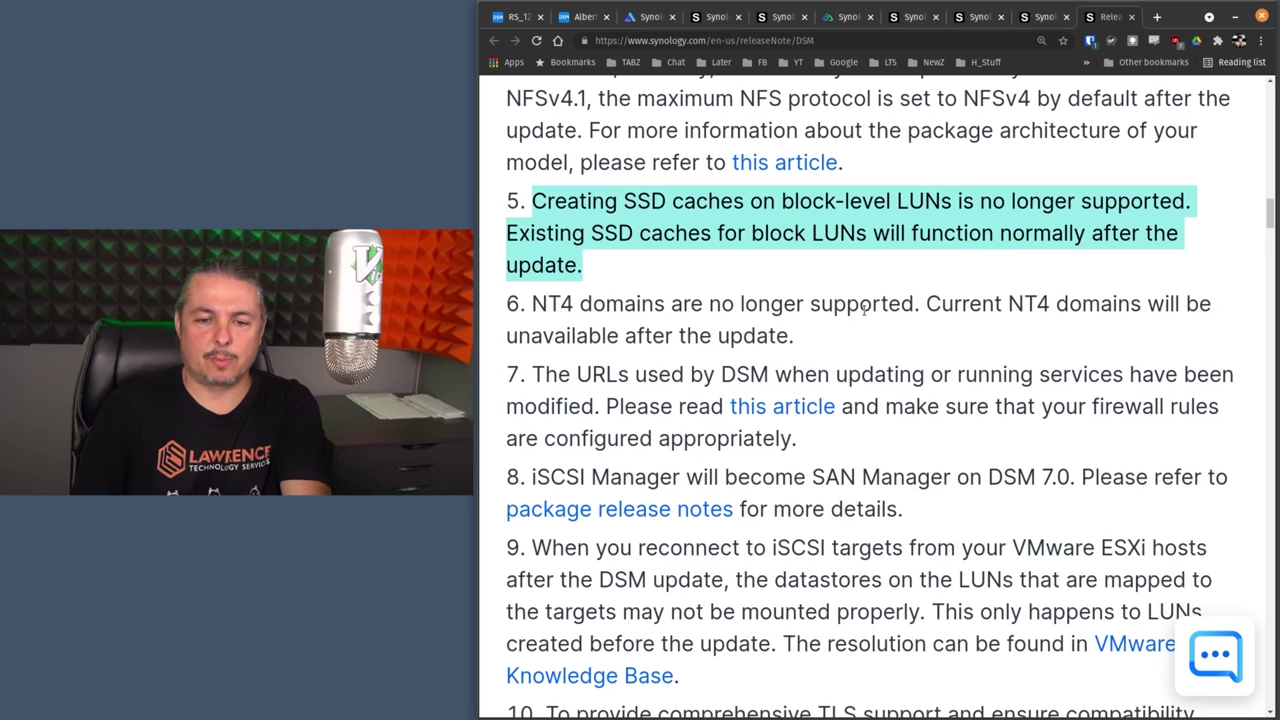
{"action": "scroll", "coordinate": [880, 341], "scroll_direction": "down", "scroll_amount": 1}
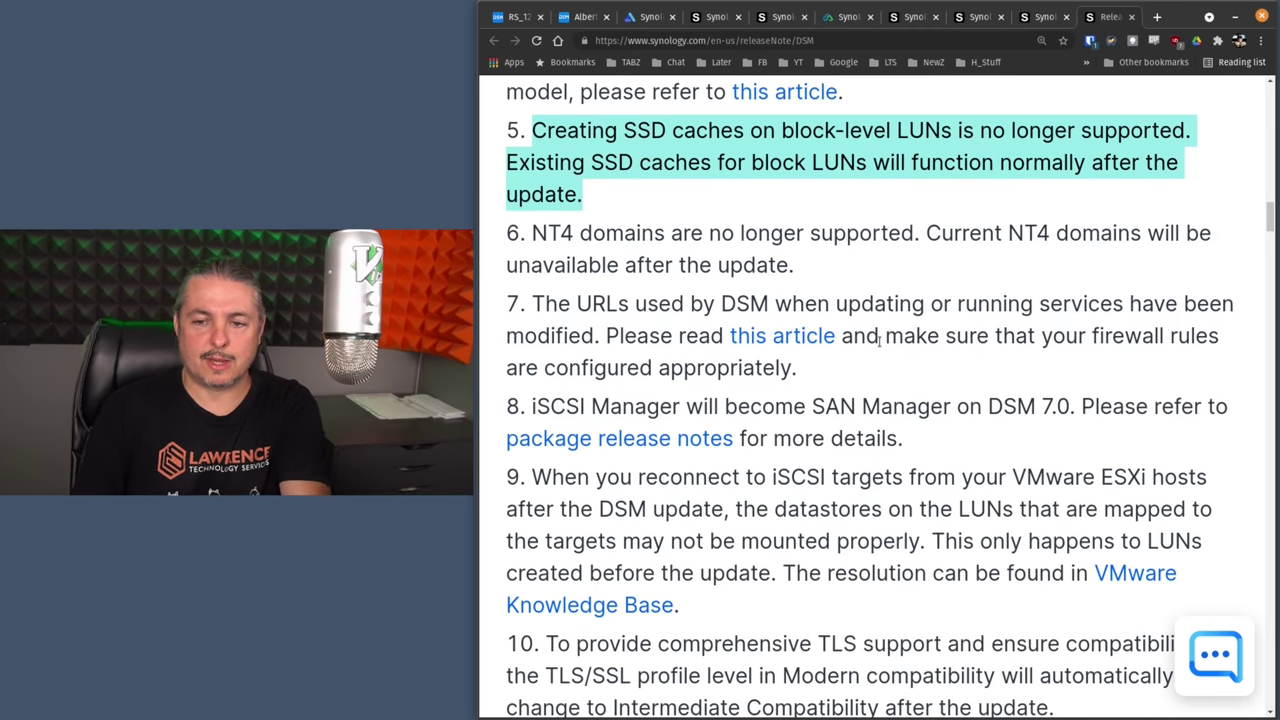
{"action": "left_click_drag", "start_coordinate": [531, 233], "coordinate": [896, 269]}
{"action": "scroll", "coordinate": [896, 269], "scroll_direction": "down", "scroll_amount": 1}
{"action": "triple_click", "coordinate": [984, 406]}
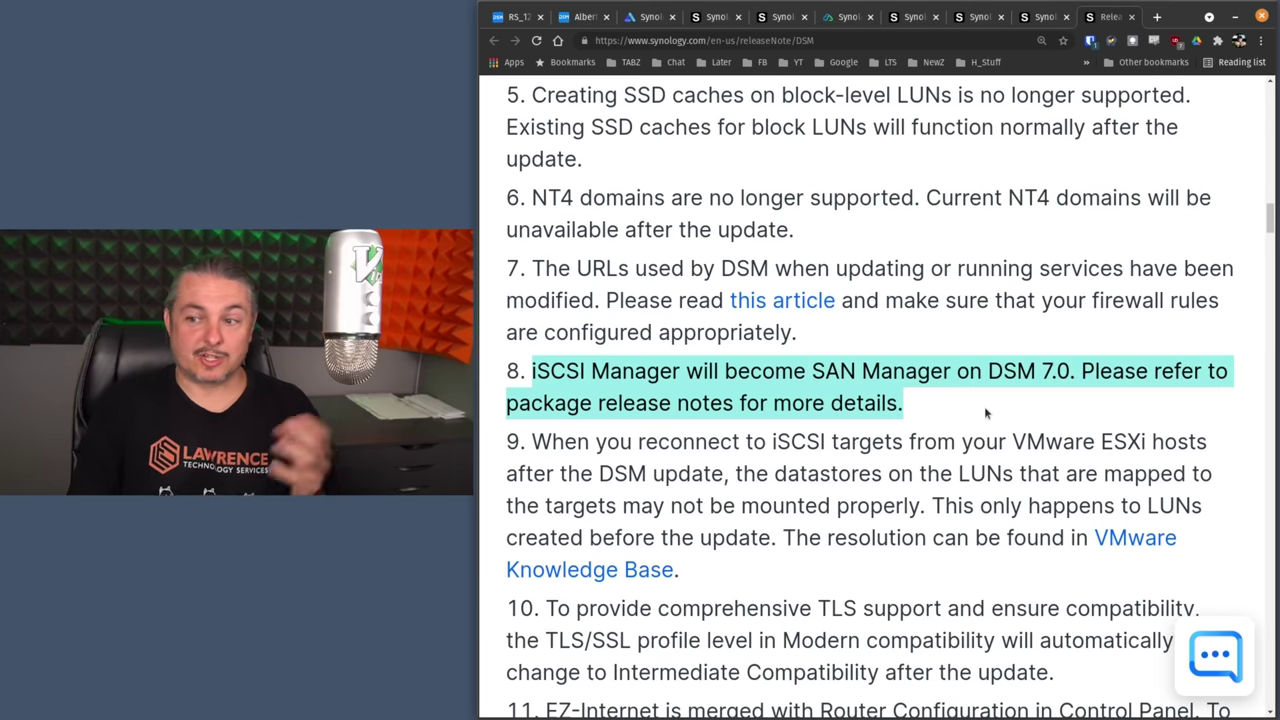
Step: Read down through items 9-13: EZ-Internet, Python3 and the removed DDNS providers
{"action": "scroll", "coordinate": [984, 410], "scroll_direction": "down", "scroll_amount": 1}
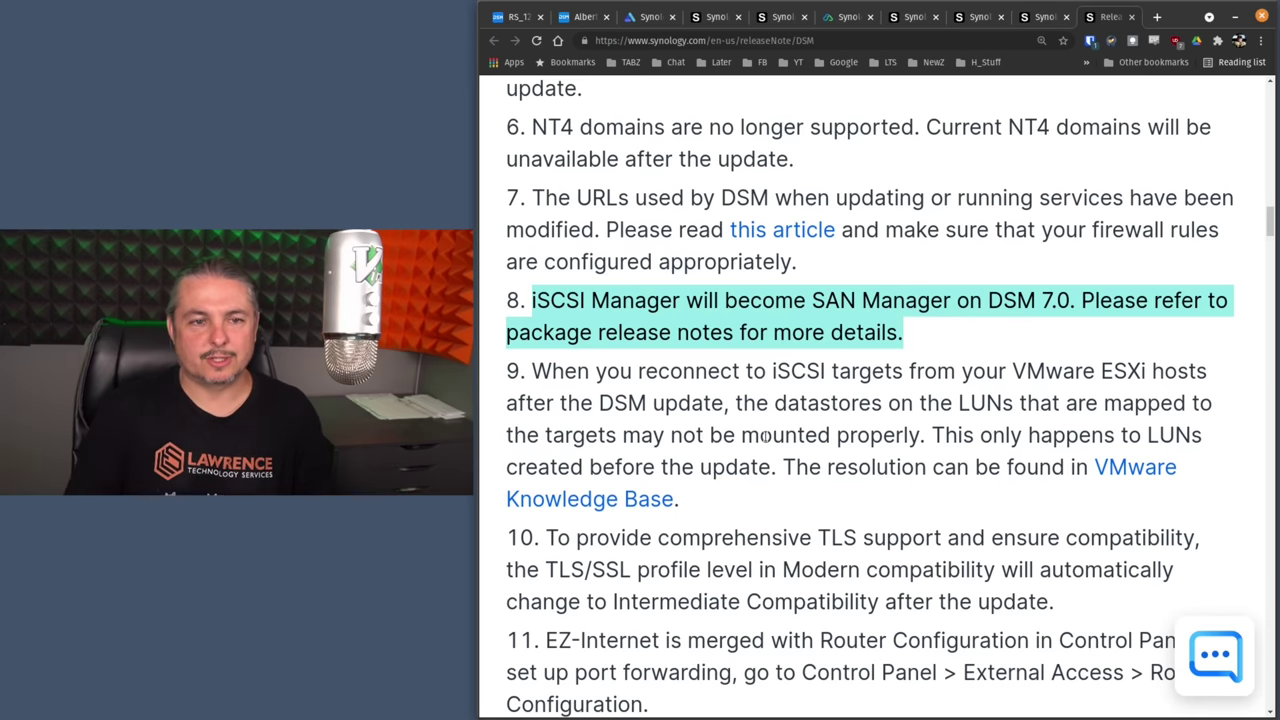
{"action": "scroll", "coordinate": [765, 436], "scroll_direction": "down", "scroll_amount": 1}
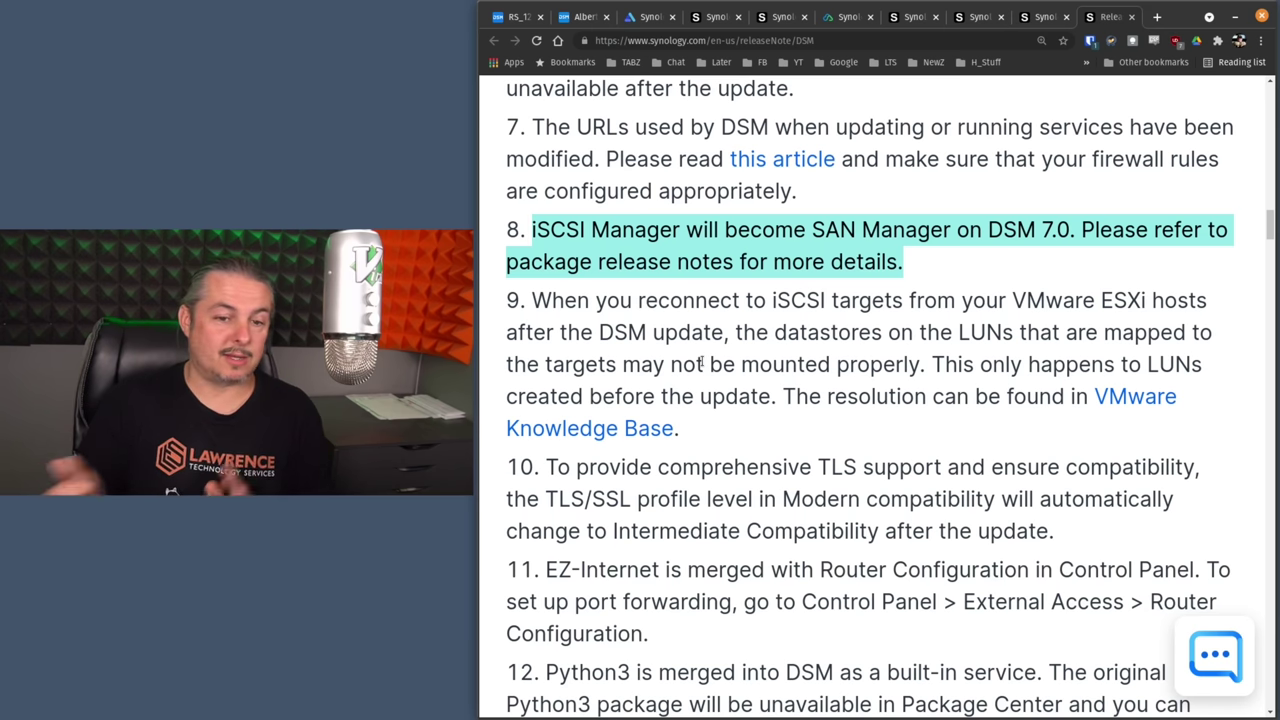
{"action": "scroll", "coordinate": [940, 455], "scroll_direction": "down", "scroll_amount": 1}
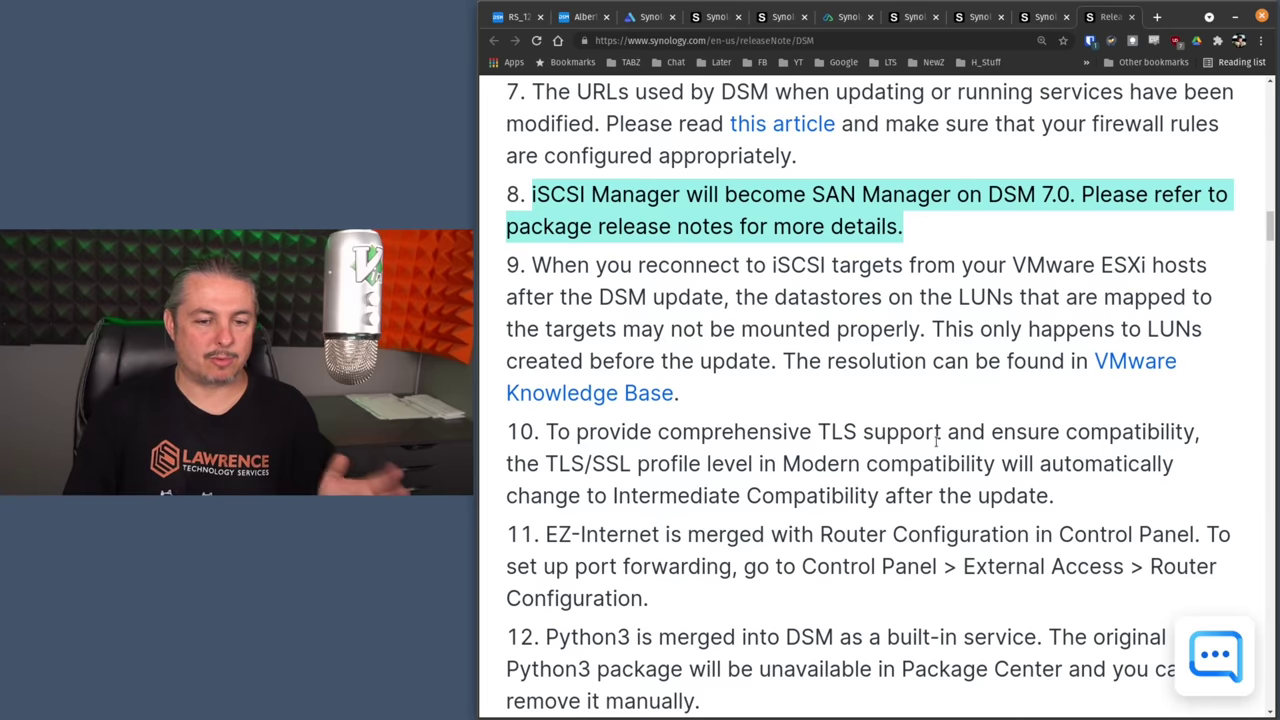
{"action": "scroll", "coordinate": [937, 445], "scroll_direction": "down", "scroll_amount": 1}
{"action": "scroll", "coordinate": [937, 445], "scroll_direction": "down", "scroll_amount": 1}
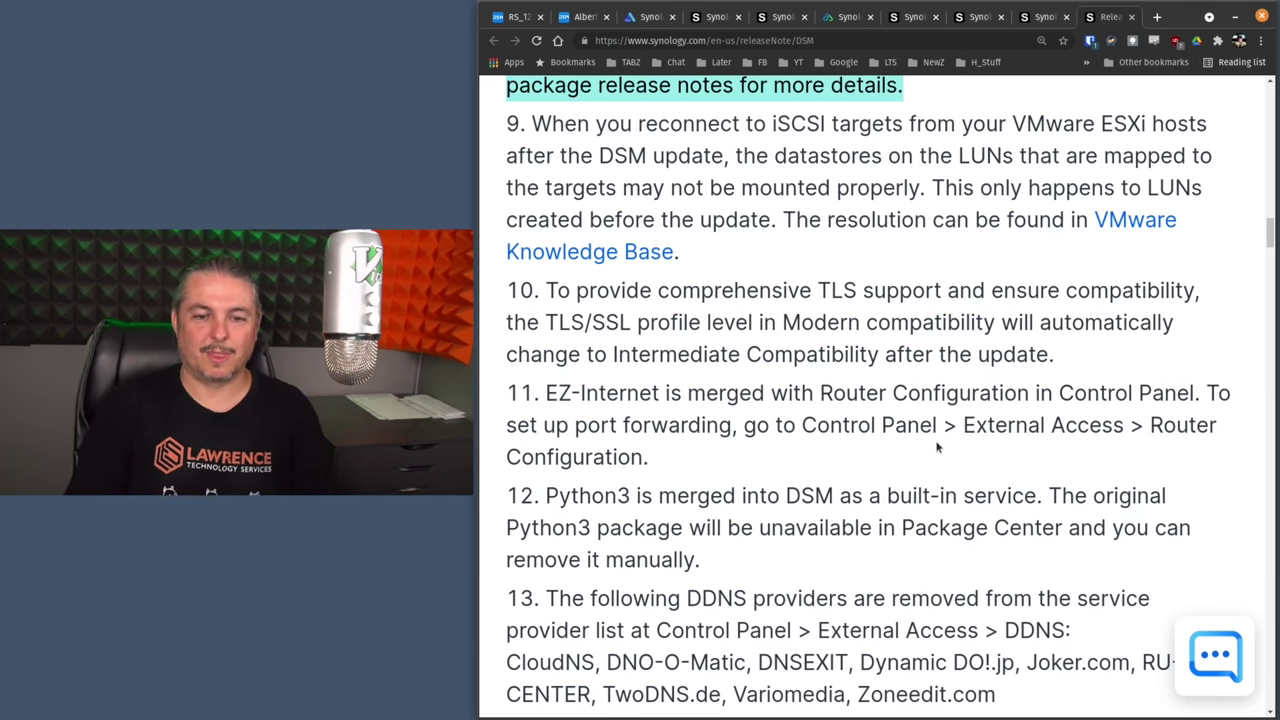
Step: Scroll past item 16's dropped FLV and MPEG-4 Part 2 conversion to the Packages section
{"action": "scroll", "coordinate": [937, 447], "scroll_direction": "down", "scroll_amount": 7}
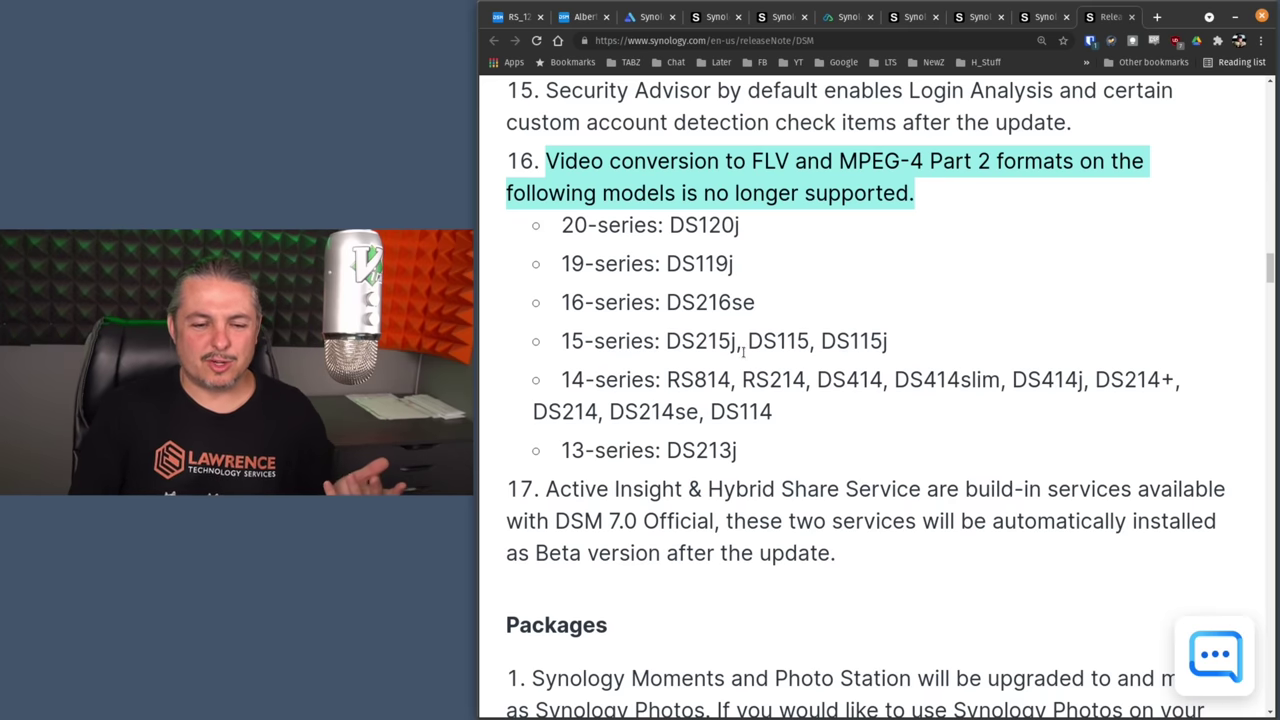
{"action": "scroll", "coordinate": [792, 368], "scroll_direction": "down", "scroll_amount": 5}
{"action": "scroll", "coordinate": [790, 368], "scroll_direction": "down", "scroll_amount": 1}
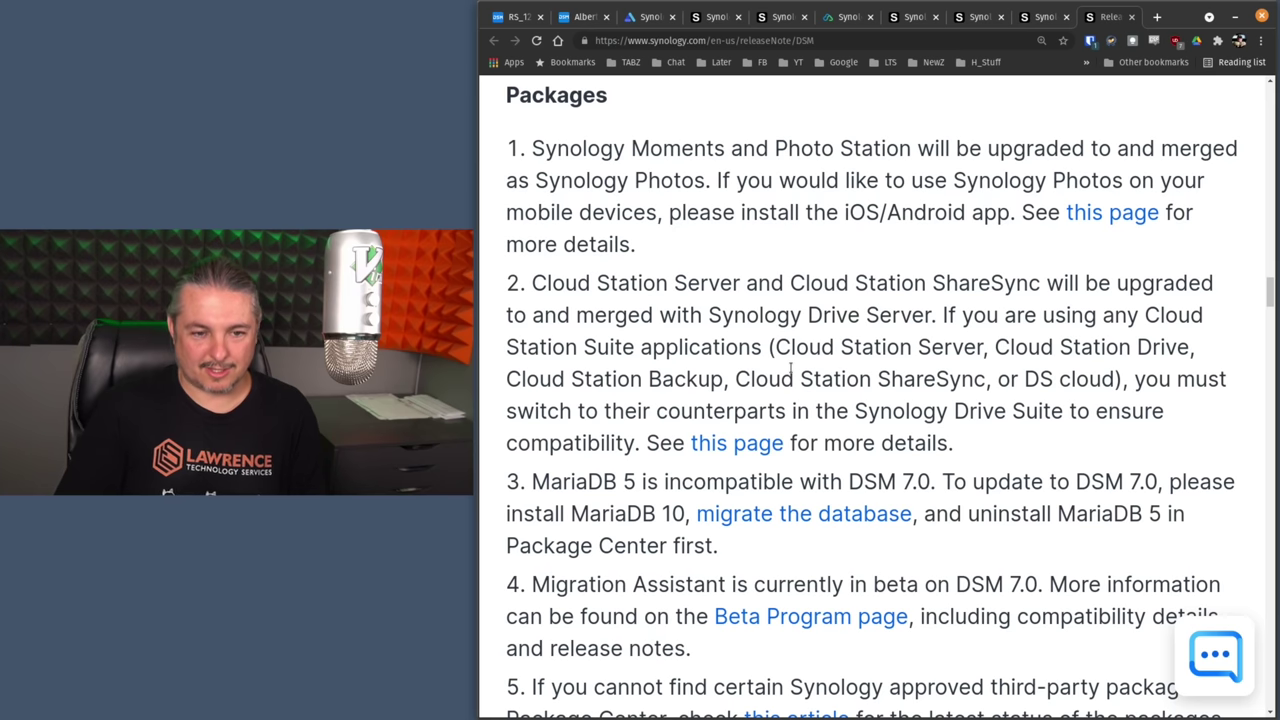
Step: Highlight the MariaDB 5 incompatibility note and the no-longer-supported packages heading, reading on to item 8
{"action": "scroll", "coordinate": [921, 253], "scroll_direction": "down", "scroll_amount": 3}
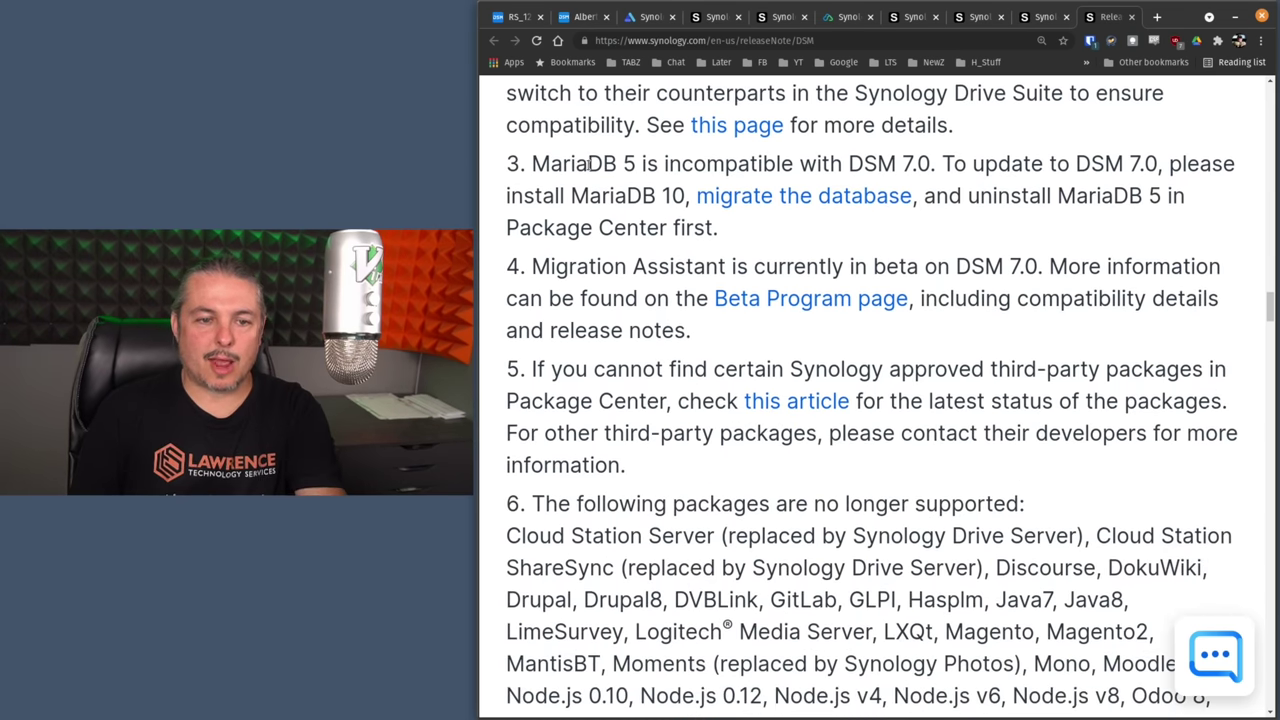
{"action": "left_click_drag", "start_coordinate": [535, 165], "coordinate": [773, 241]}
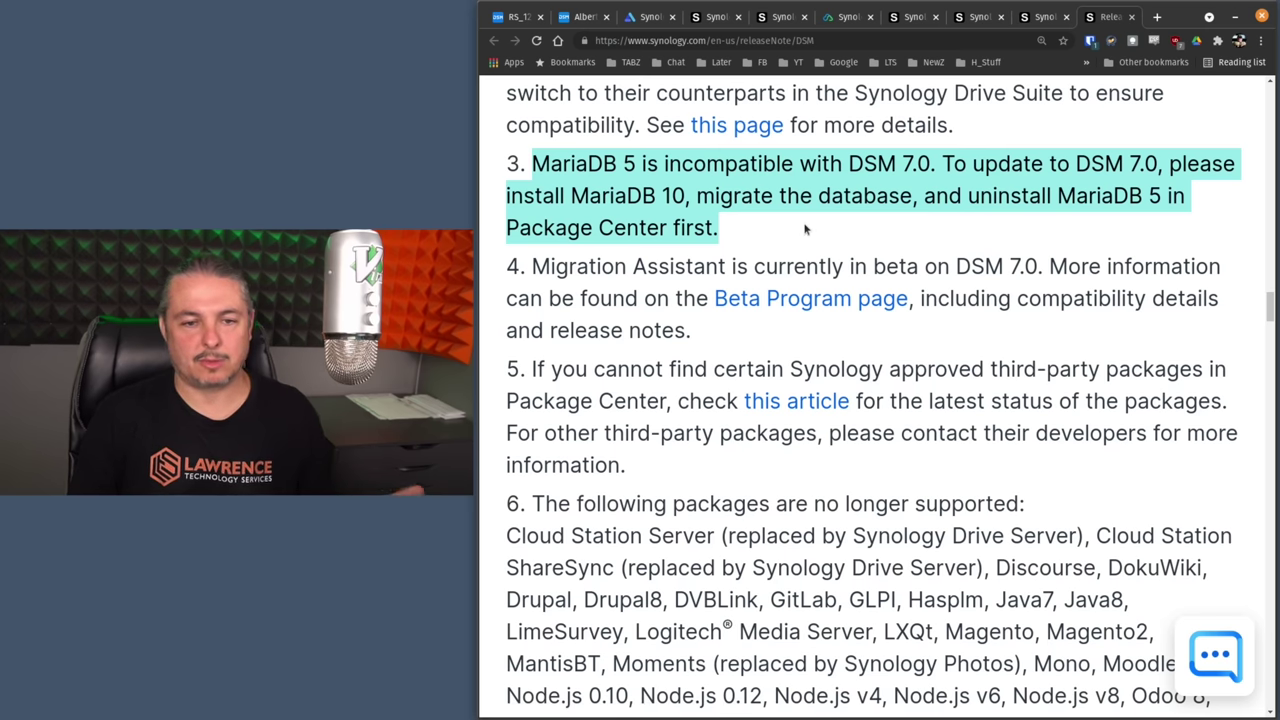
{"action": "scroll", "coordinate": [810, 230], "scroll_direction": "down", "scroll_amount": 4}
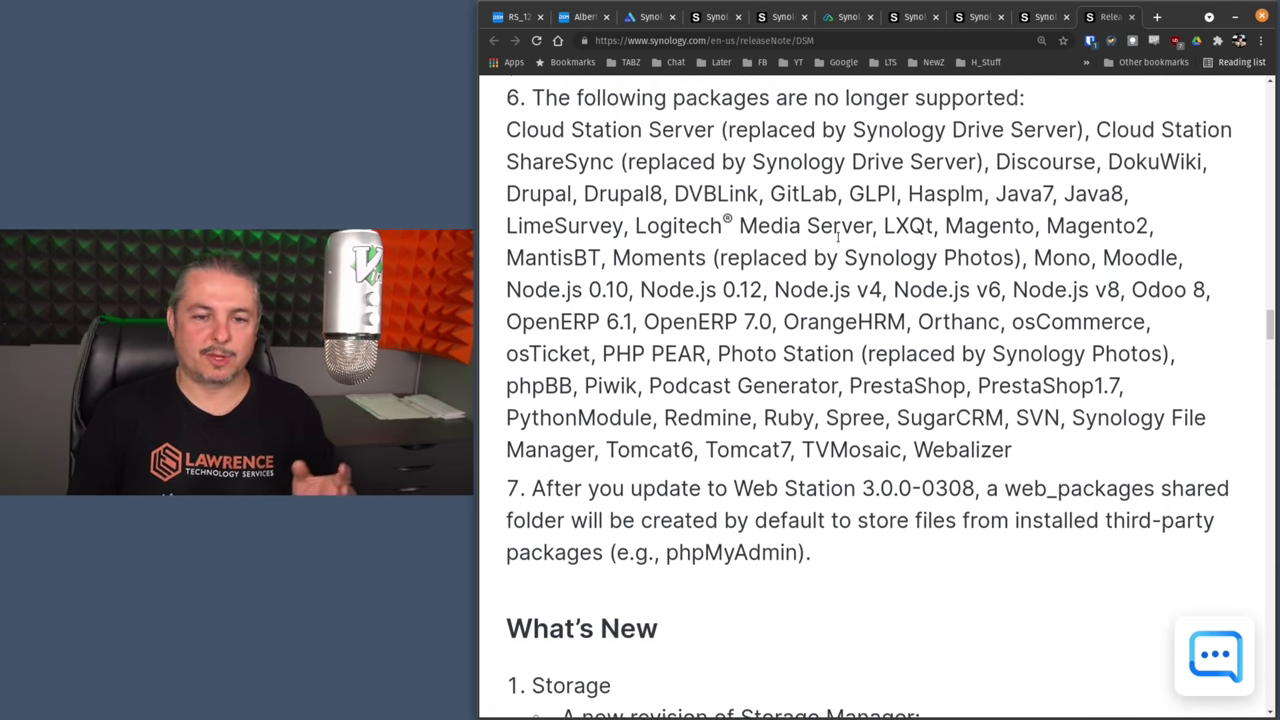
{"action": "scroll", "coordinate": [838, 234], "scroll_direction": "up", "scroll_amount": 1}
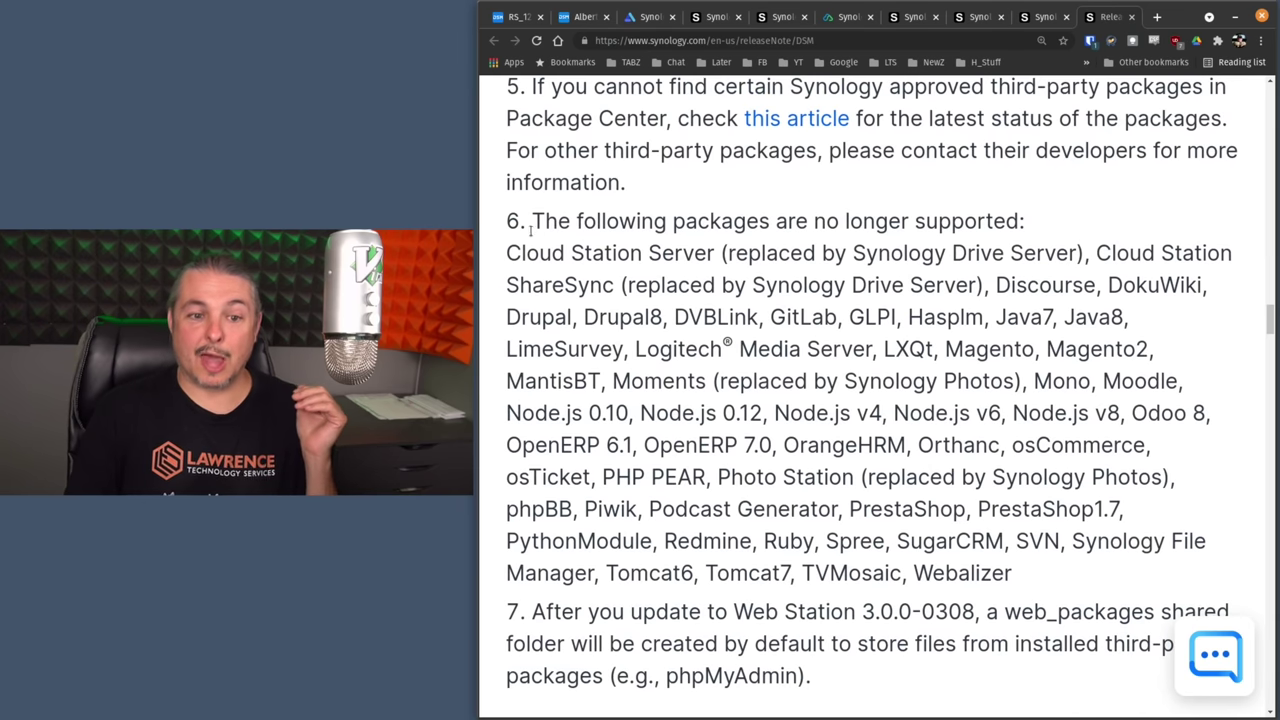
{"action": "left_click_drag", "start_coordinate": [528, 234], "coordinate": [1093, 233]}
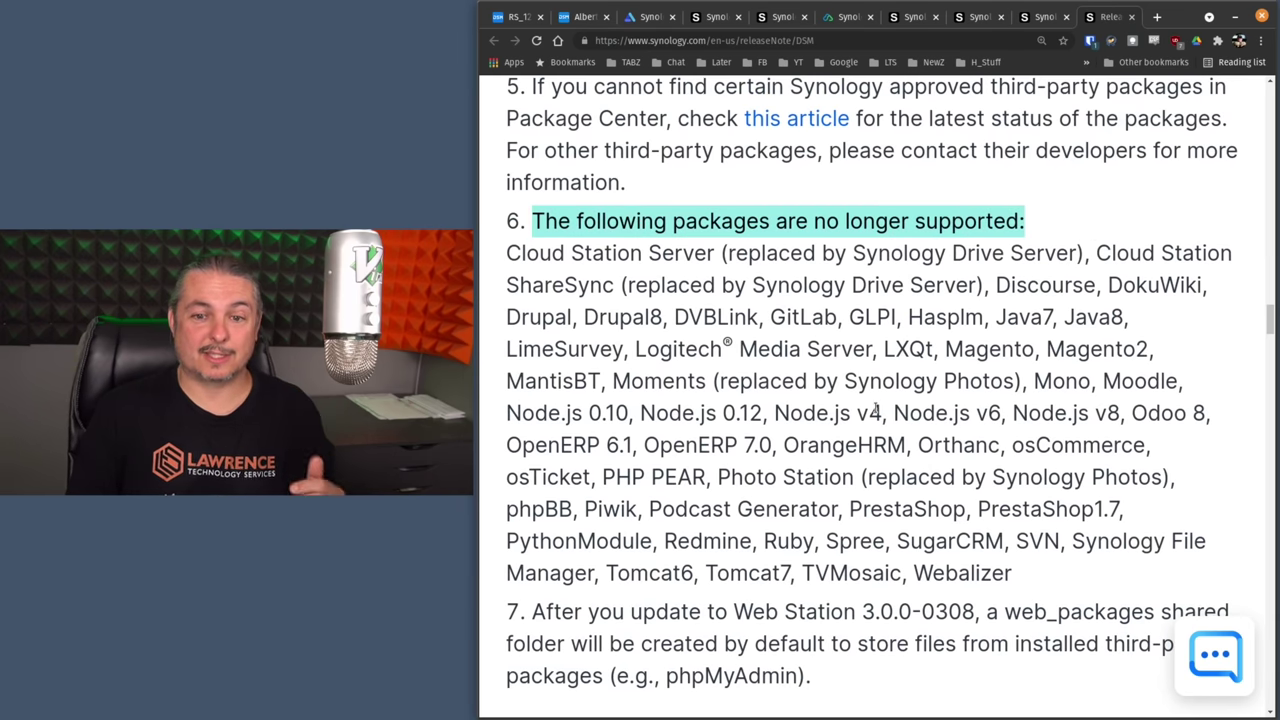
{"action": "scroll", "coordinate": [877, 410], "scroll_direction": "down", "scroll_amount": 3}
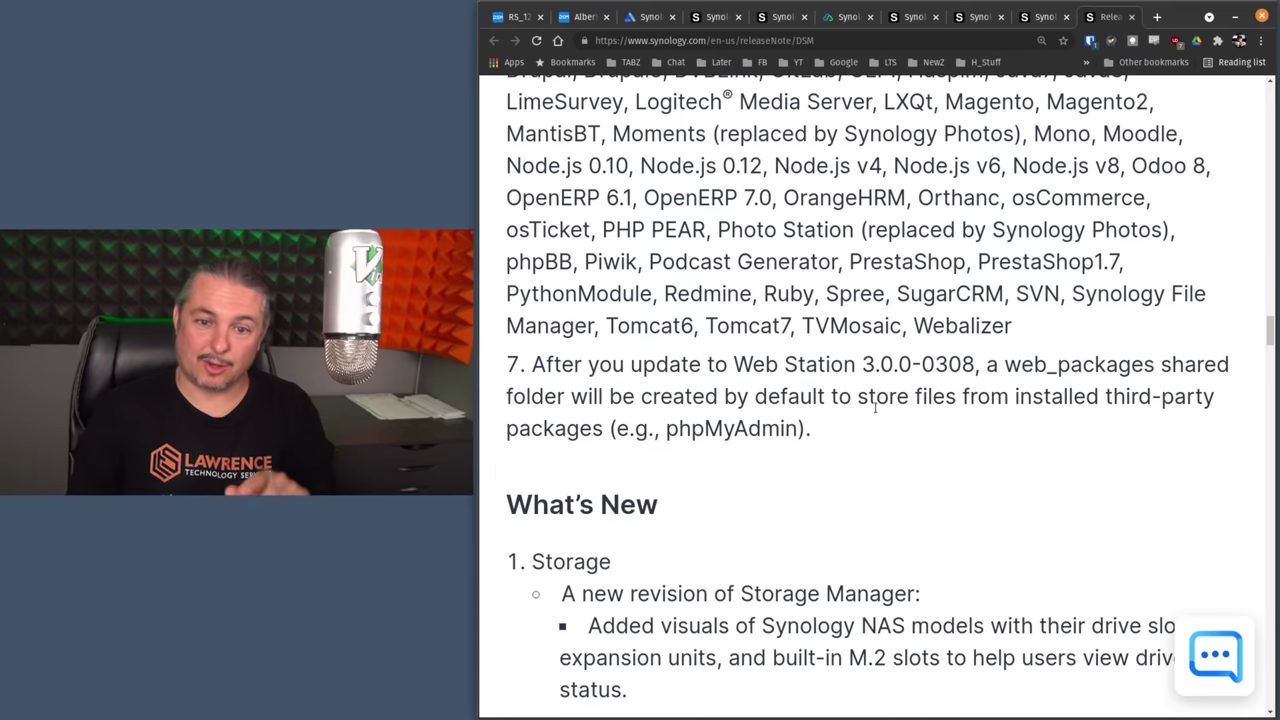
{"action": "scroll", "coordinate": [877, 407], "scroll_direction": "up", "scroll_amount": 2}
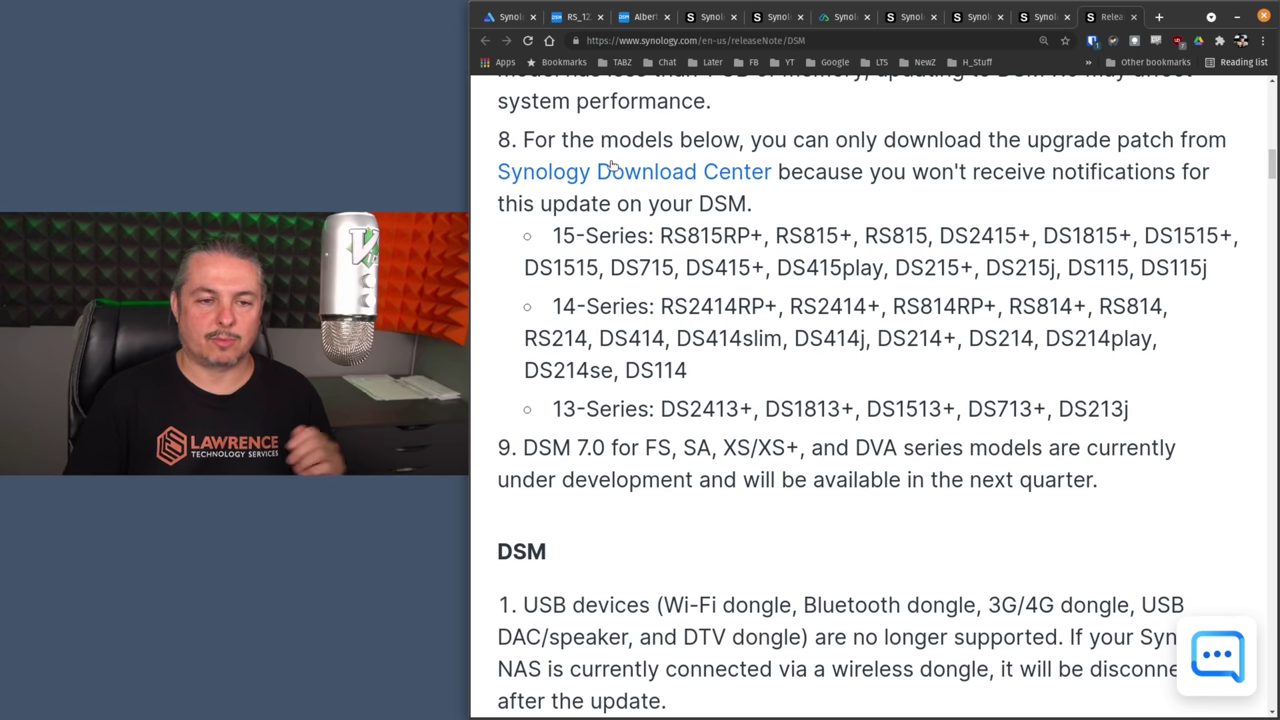
Step: Highlight items 8 and 9 on manual-patch models and FS/SA/XS/DVA availability, then open the RS_1221 DSM tab
{"action": "left_click_drag", "start_coordinate": [524, 140], "coordinate": [1178, 147]}
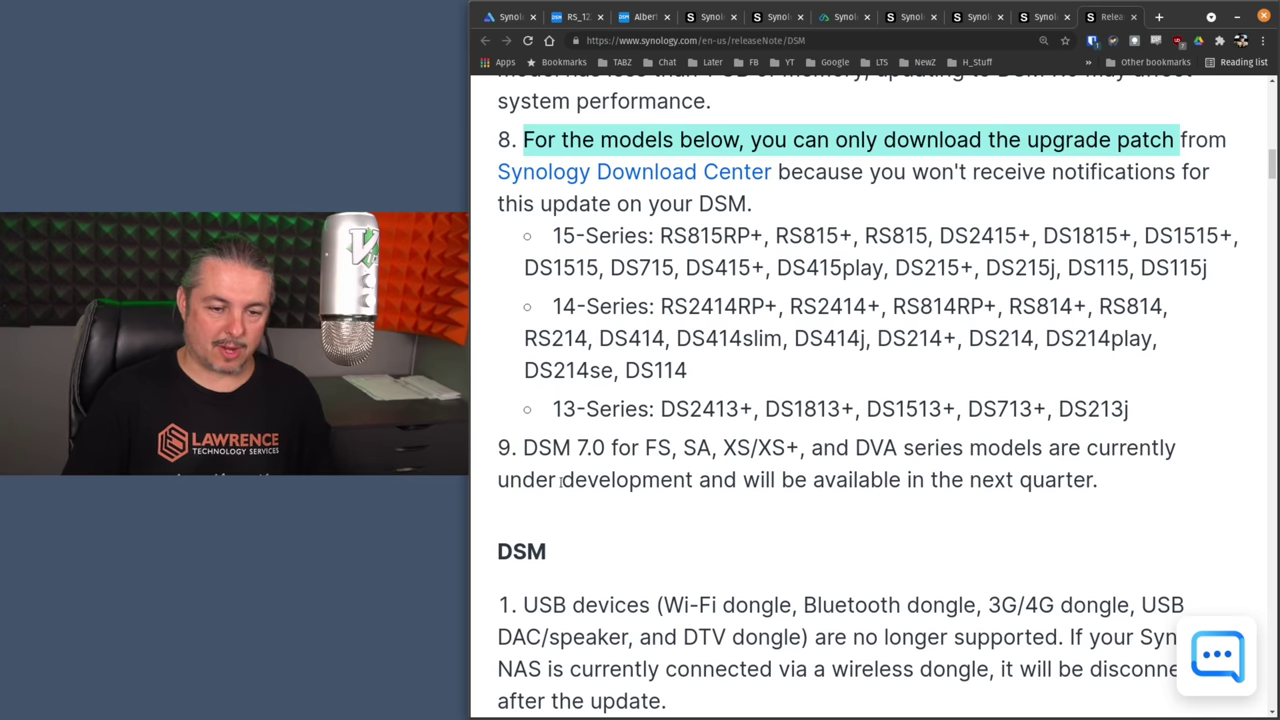
{"action": "left_click_drag", "start_coordinate": [522, 450], "coordinate": [1170, 450]}
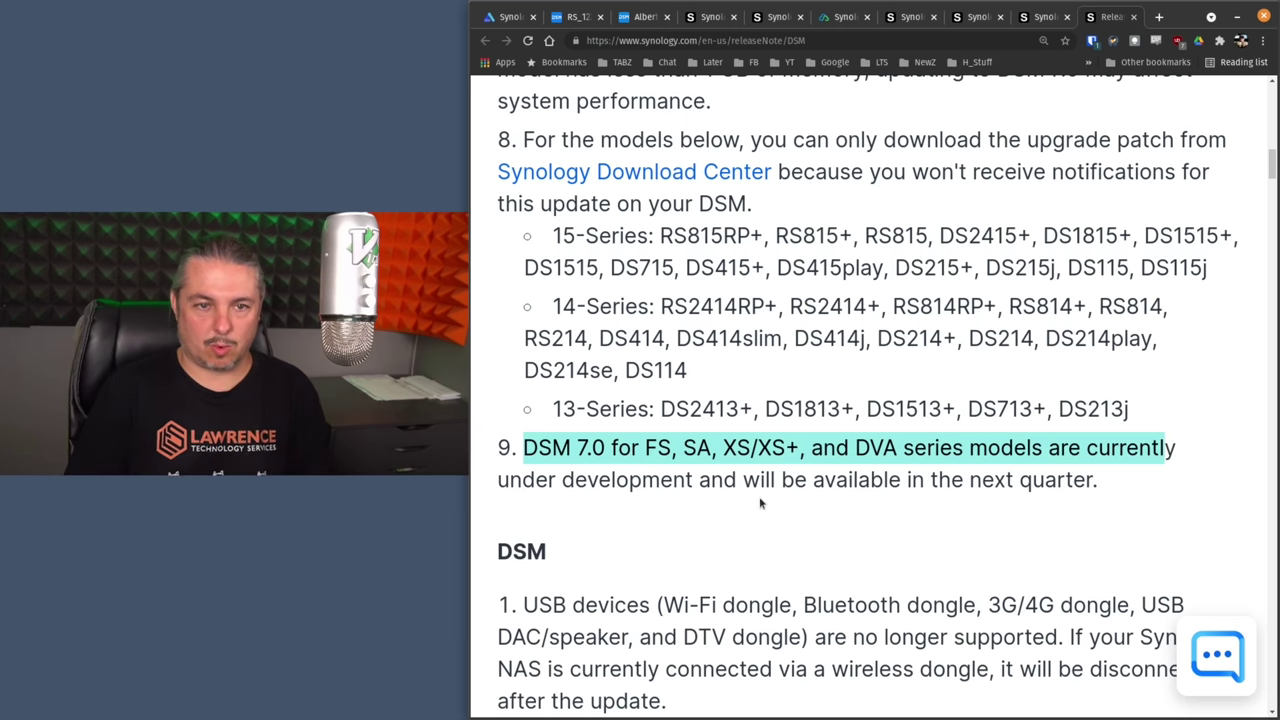
{"action": "left_click", "coordinate": [645, 17]}
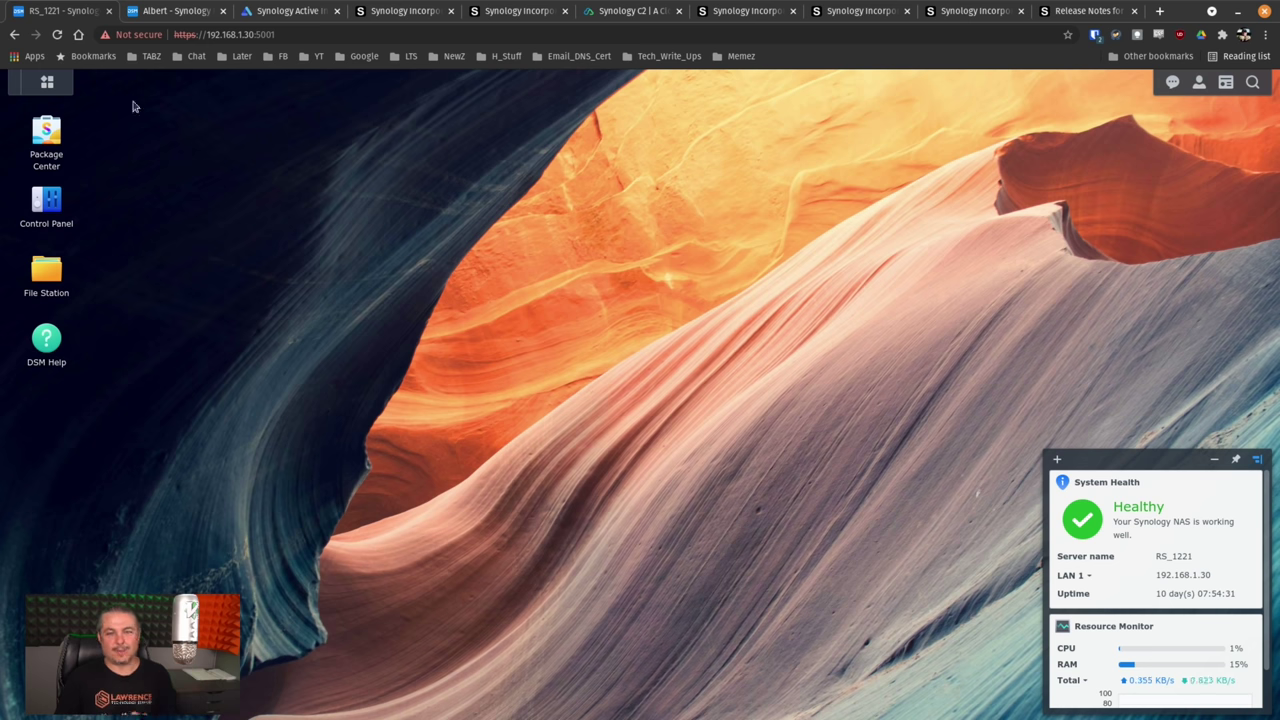
Step: Browse the full app list on RS_1221, then open its Control Panel
{"action": "left_click", "coordinate": [50, 80]}
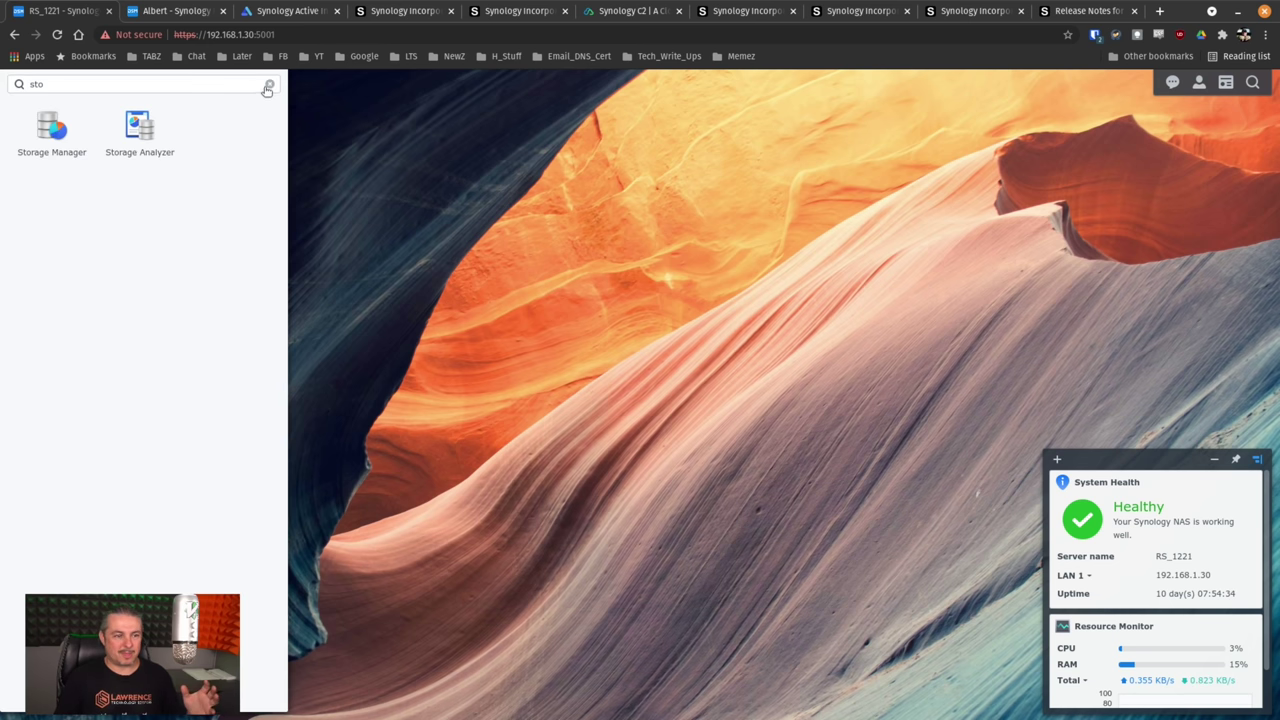
{"action": "left_click", "coordinate": [271, 85]}
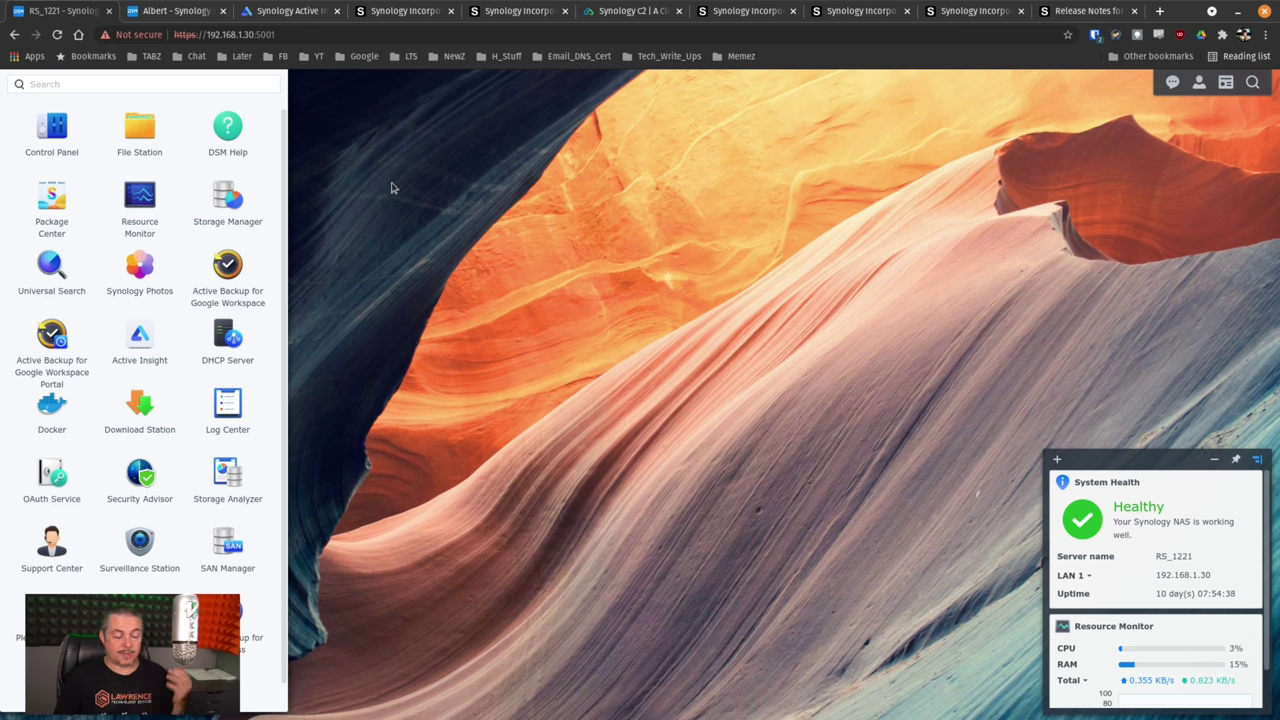
{"action": "left_click", "coordinate": [497, 266]}
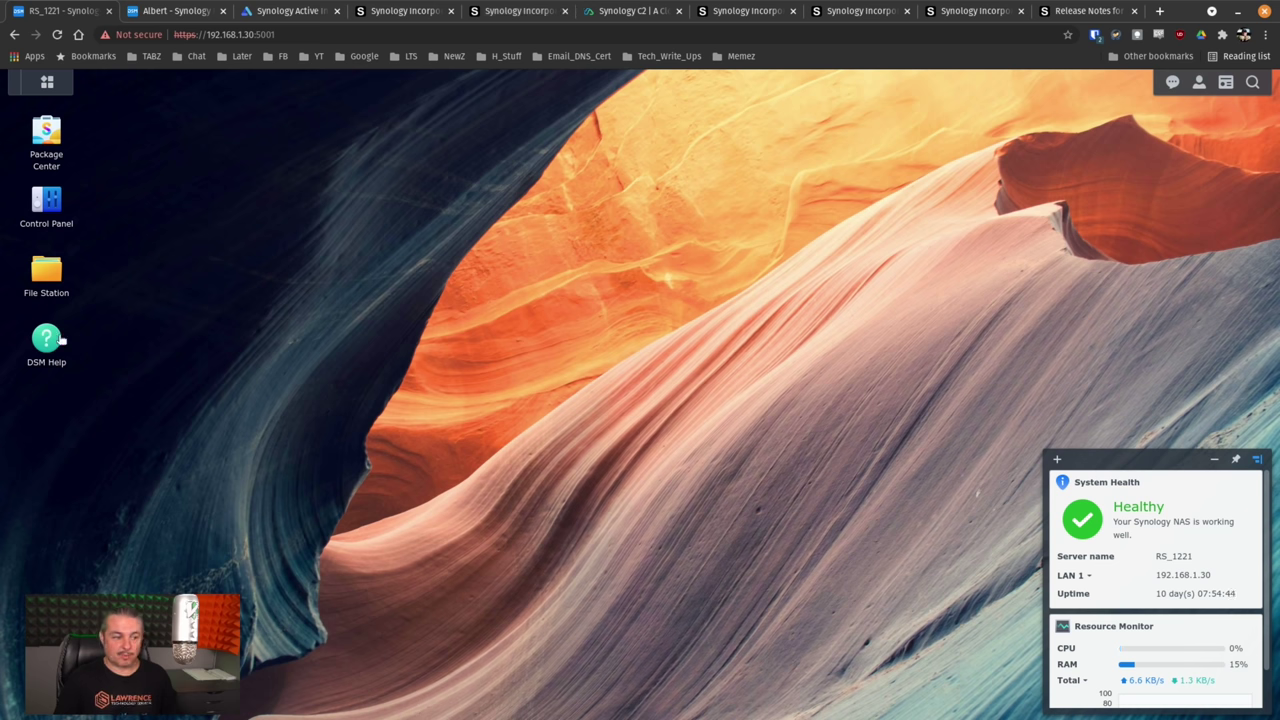
{"action": "left_click", "coordinate": [47, 203]}
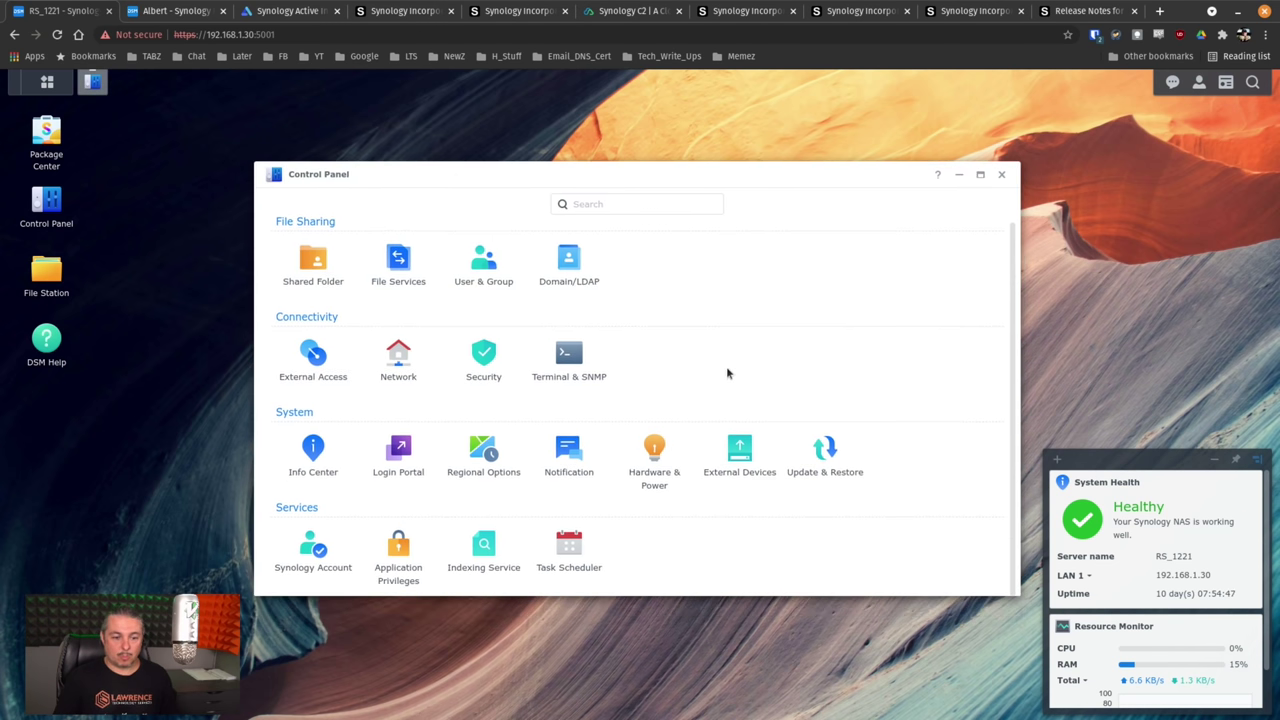
Step: Reopen the Control Panel on the DSM 6.2 NAS and compare it with the DSM 7.0 one
{"action": "left_click", "coordinate": [175, 11]}
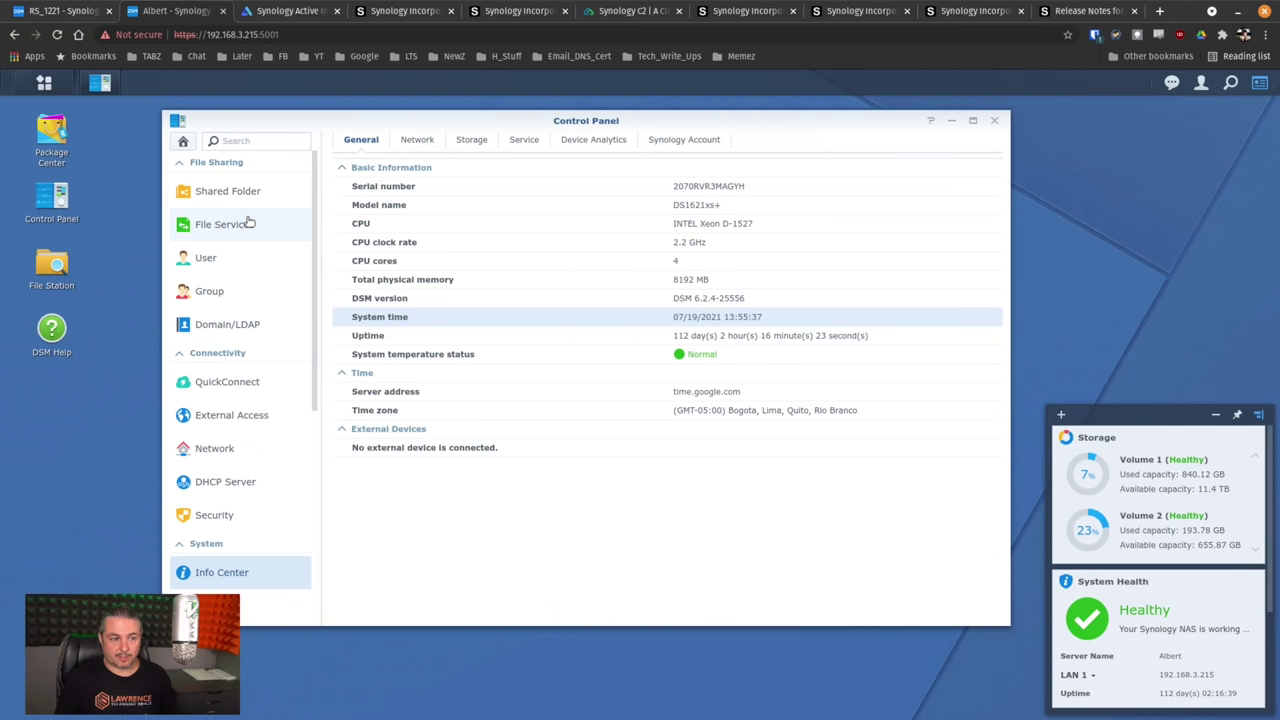
{"action": "left_click", "coordinate": [994, 121]}
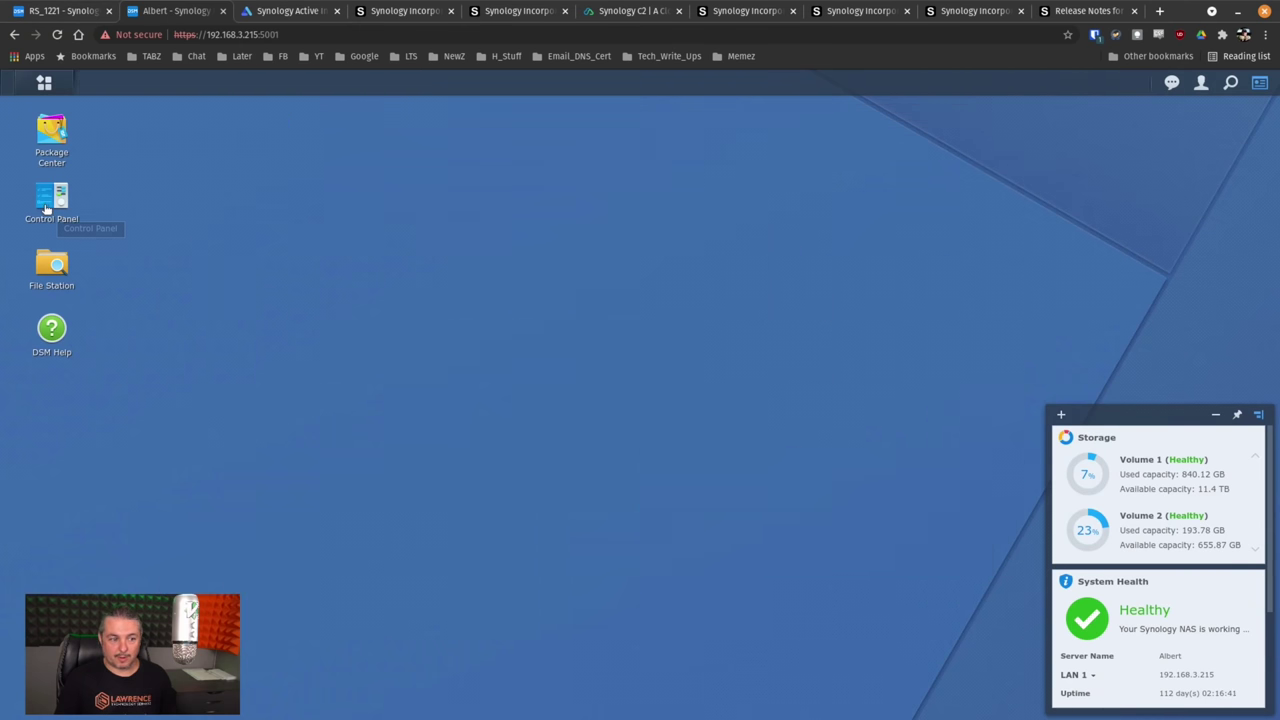
{"action": "left_click", "coordinate": [44, 208]}
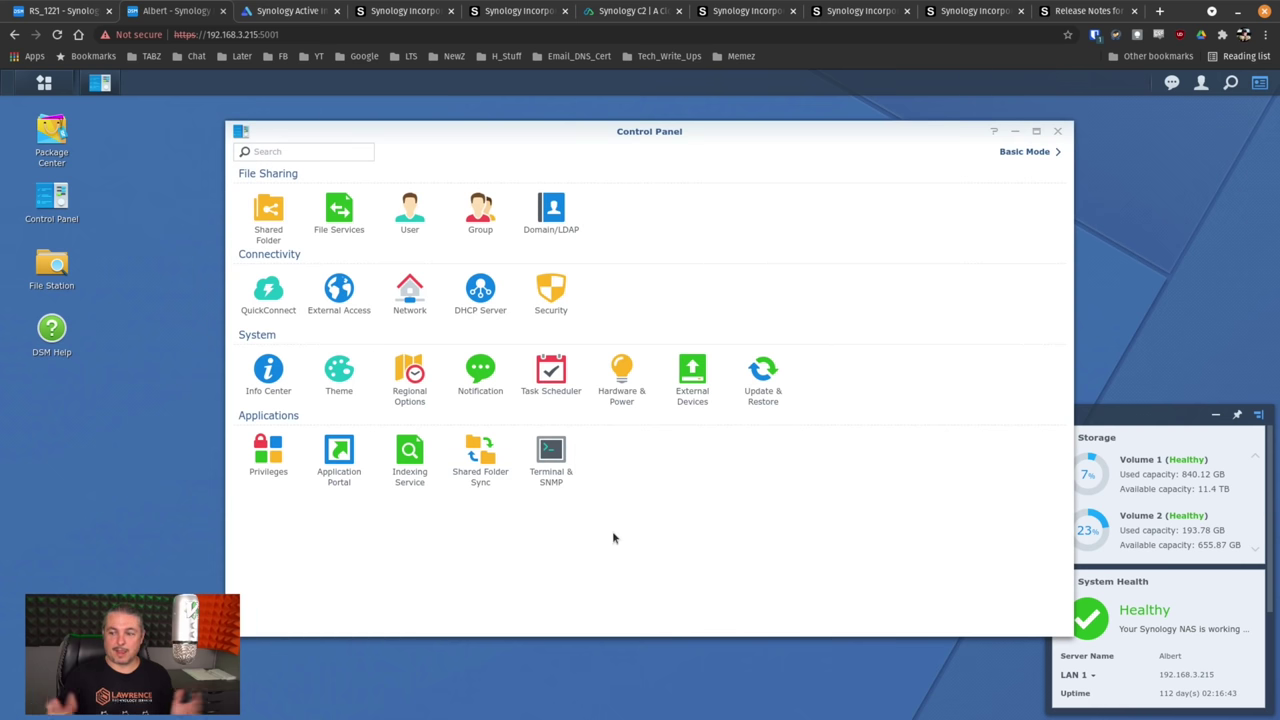
{"action": "left_click", "coordinate": [80, 12]}
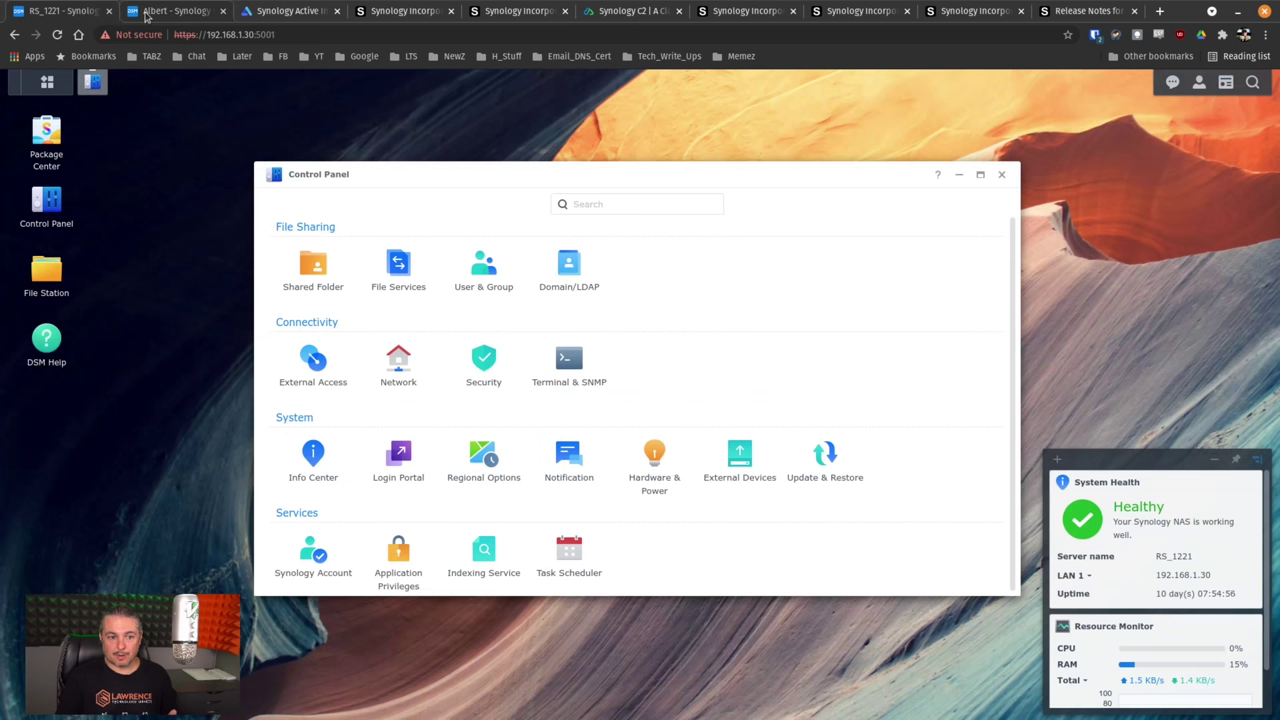
{"action": "left_click", "coordinate": [158, 12]}
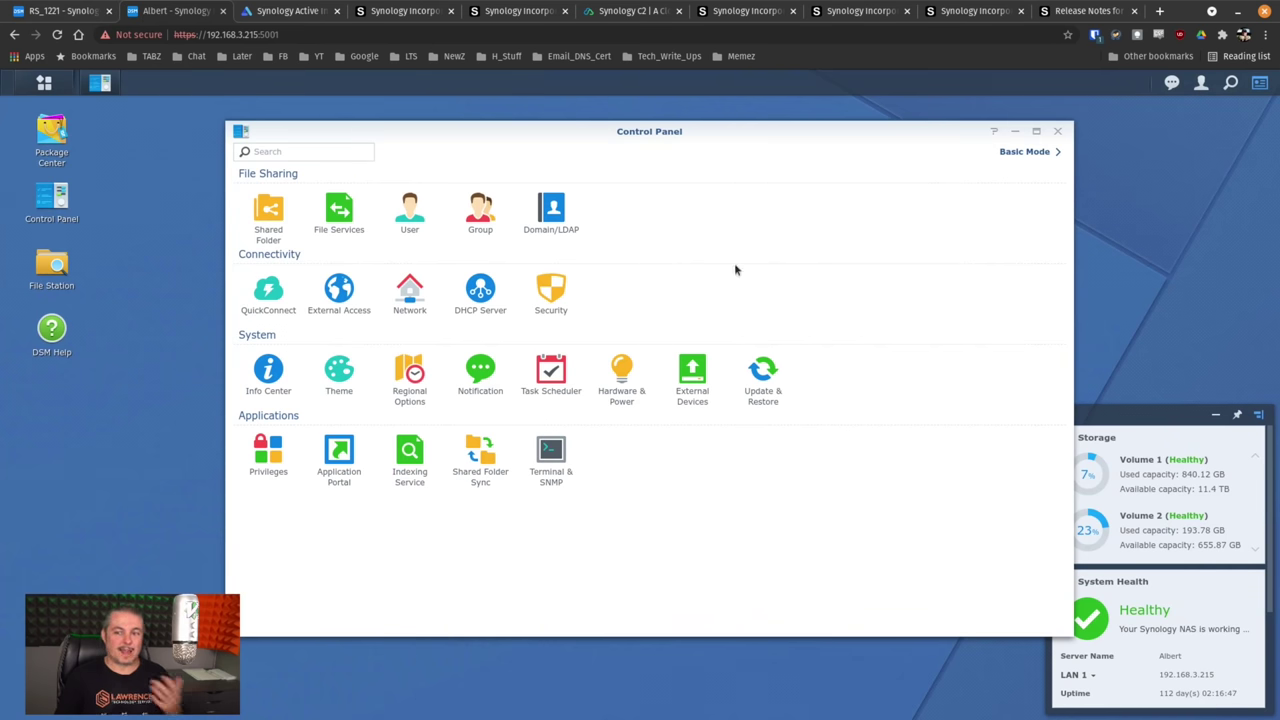
{"action": "left_click_drag", "start_coordinate": [851, 132], "coordinate": [793, 133]}
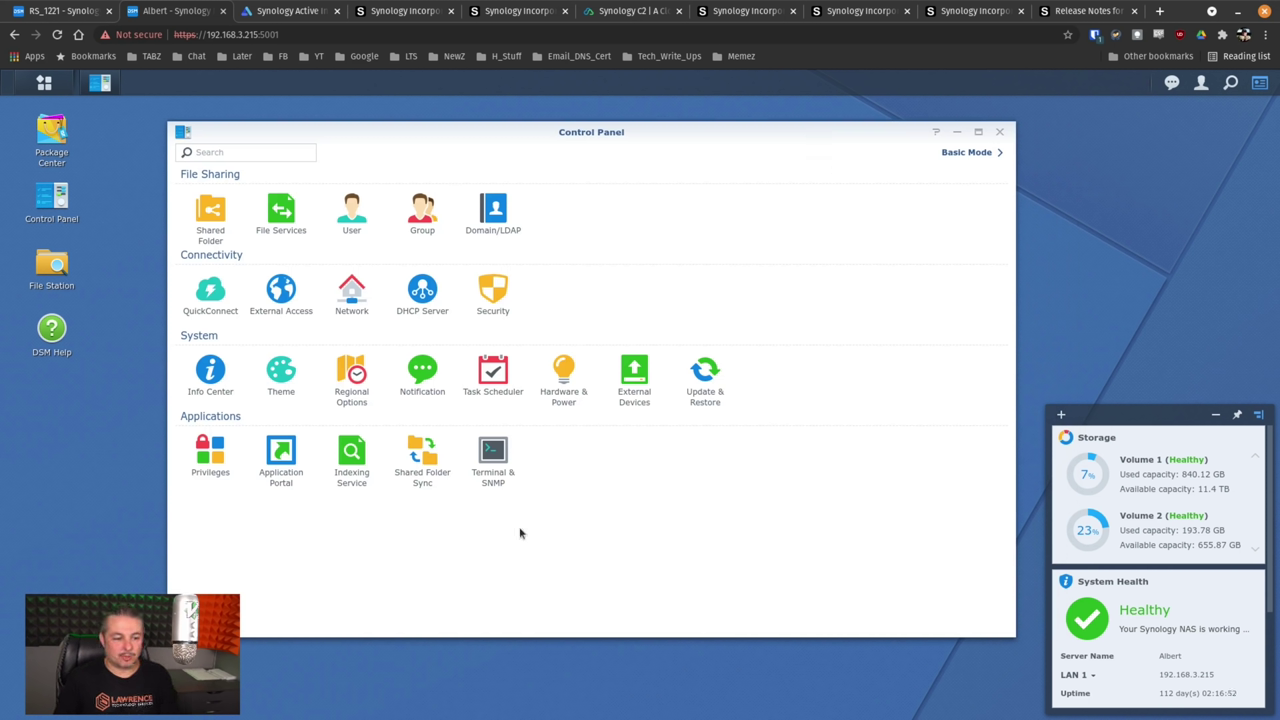
Step: Open Storage Manager on the DSM 6.2 NAS by searching 'stor'
{"action": "left_click", "coordinate": [58, 88]}
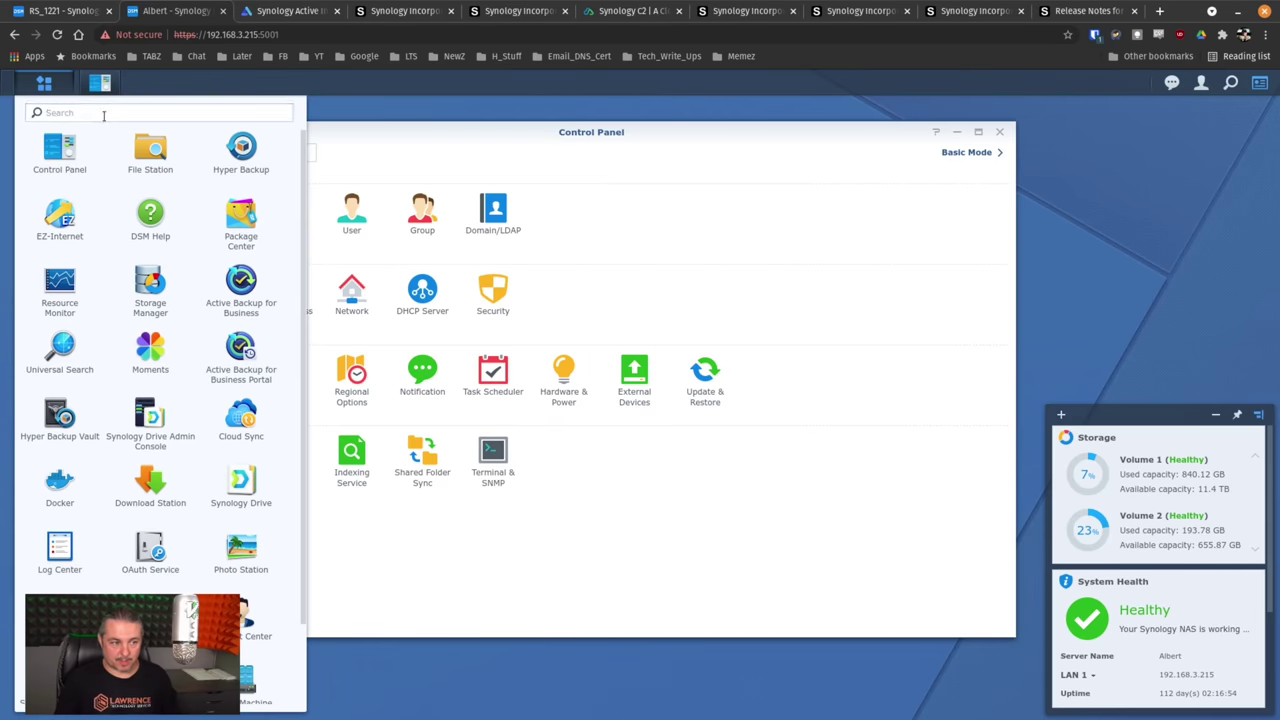
{"action": "type", "text": "stor"}
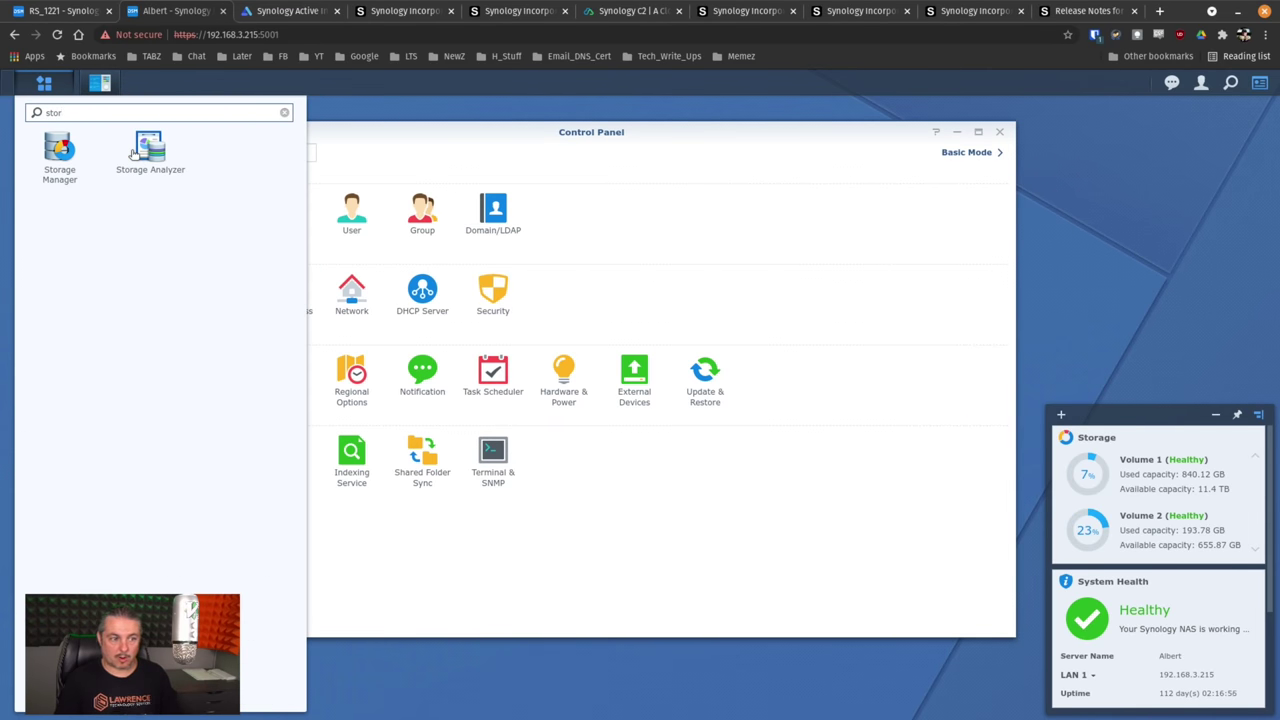
{"action": "left_click", "coordinate": [72, 152]}
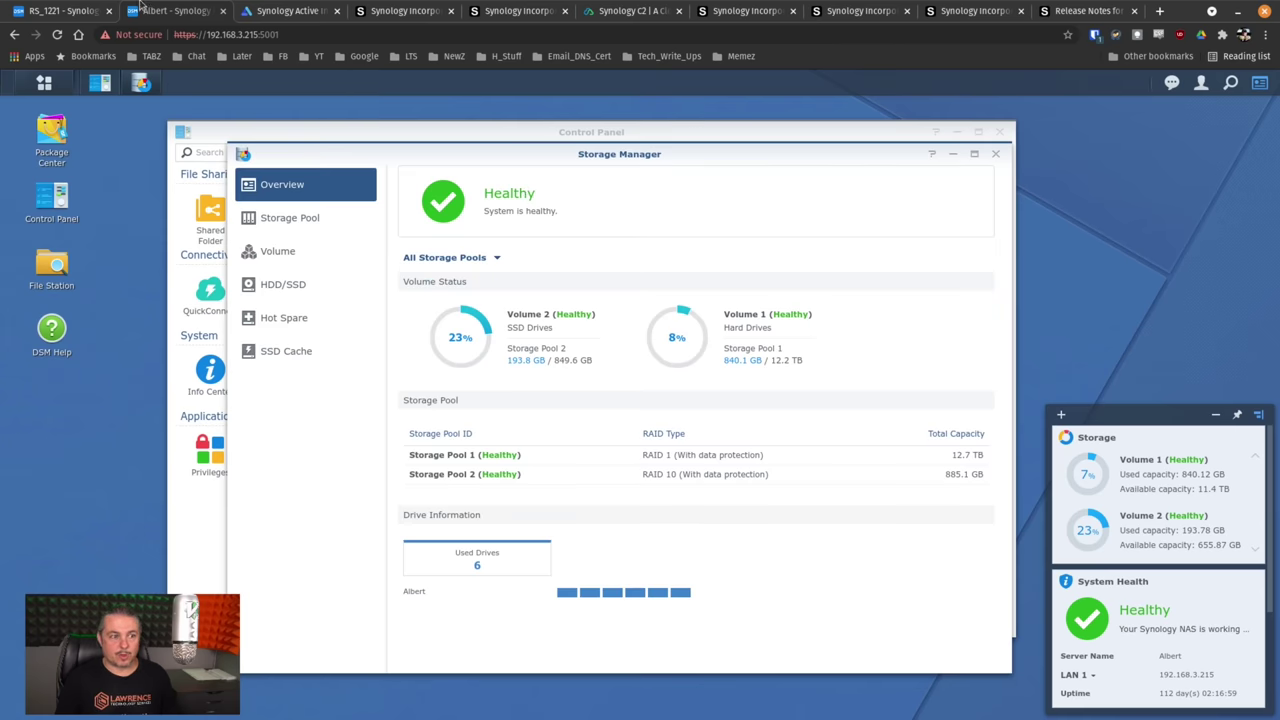
Step: Open Storage Manager on the DSM 7.0 NAS, check drive 3's details, and return to Overview
{"action": "left_click", "coordinate": [90, 10]}
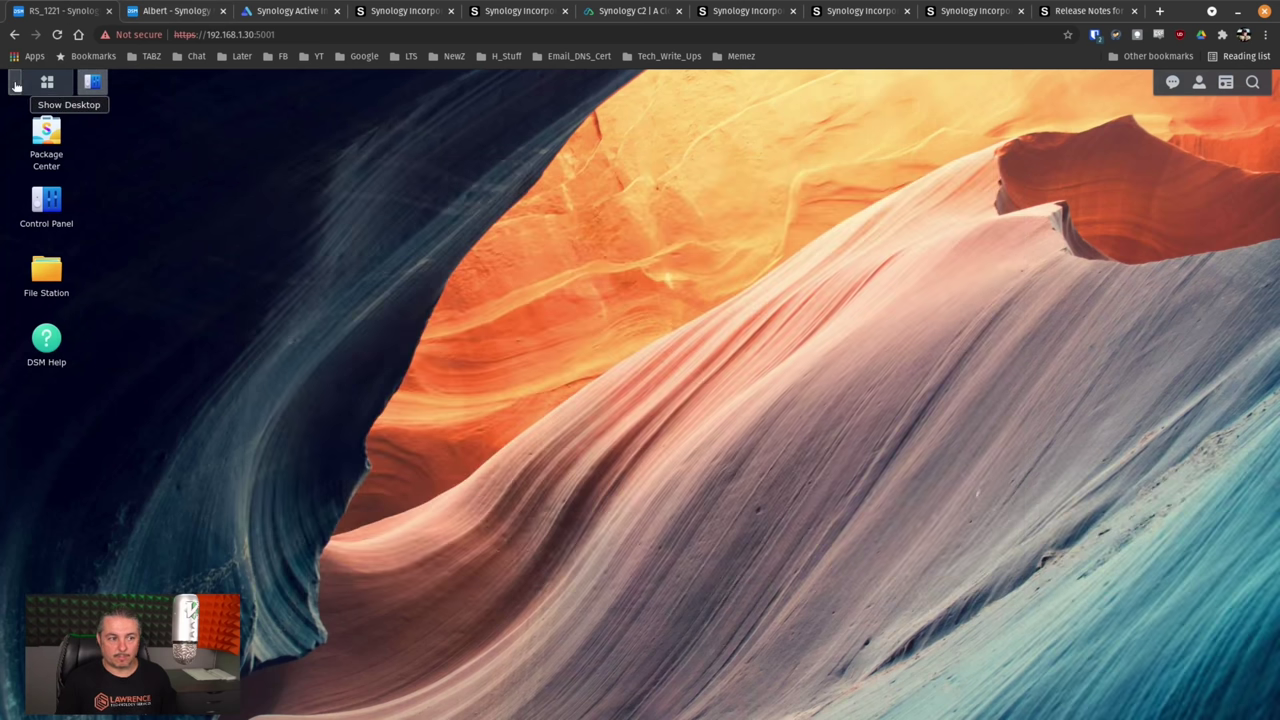
{"action": "left_click", "coordinate": [47, 82]}
{"action": "type", "text": "stor"}
{"action": "key", "text": "Return"}
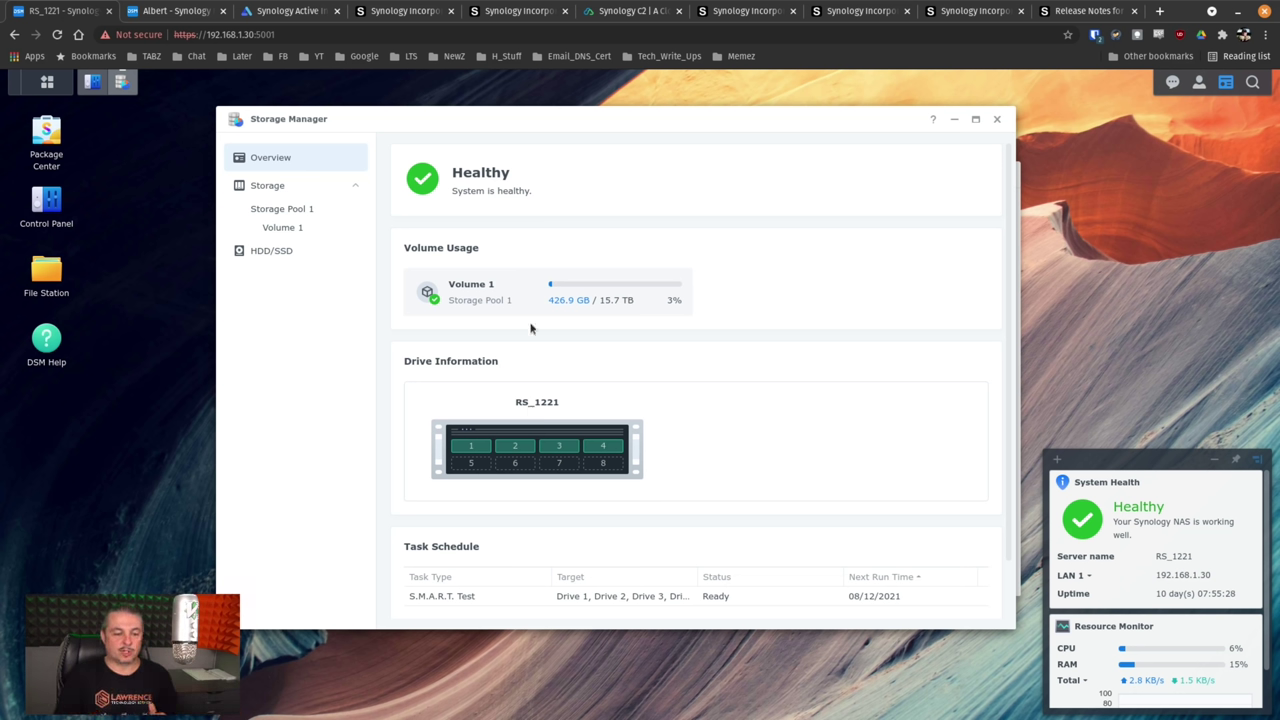
{"action": "left_click", "coordinate": [558, 446]}
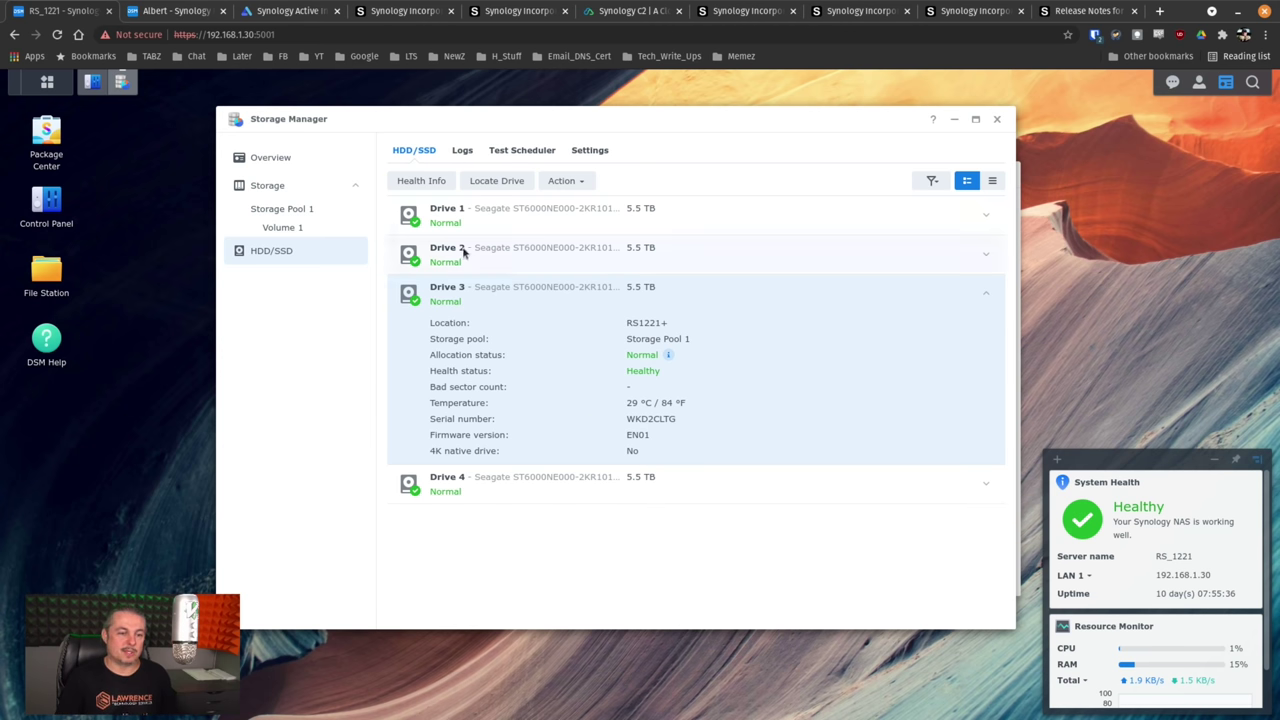
{"action": "left_click", "coordinate": [267, 159]}
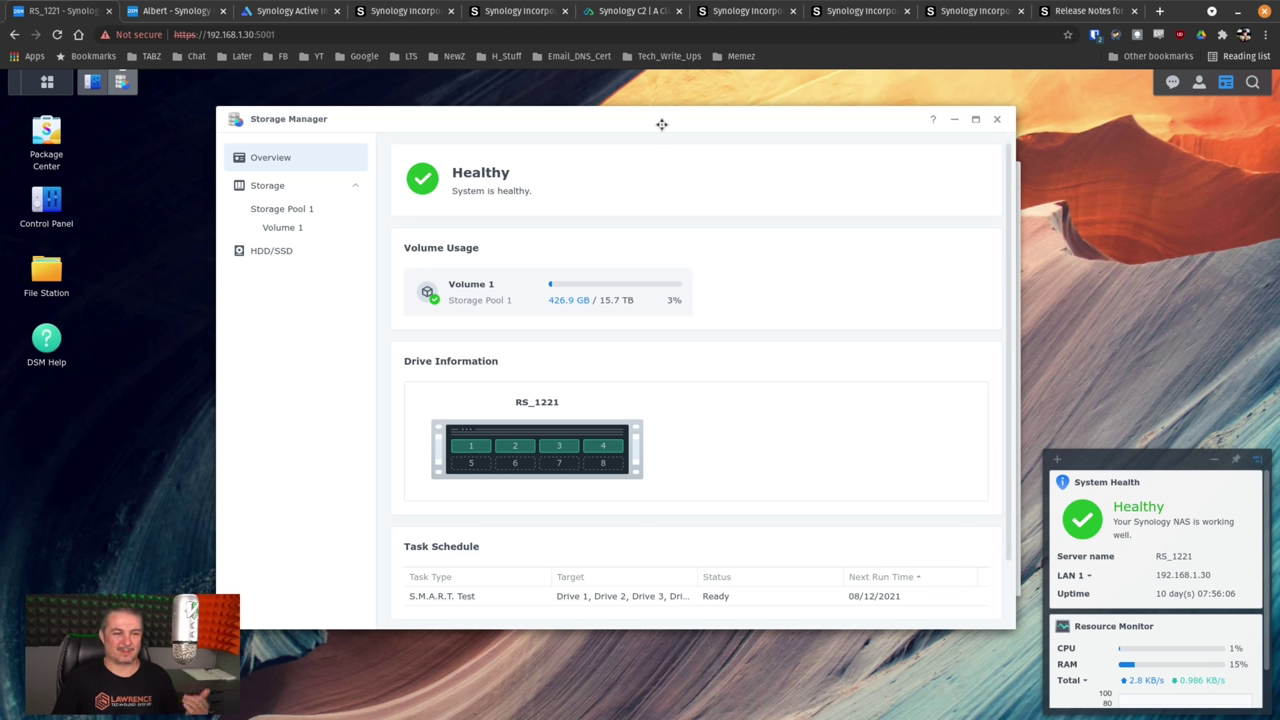
Step: Scroll the DSM 7.0 page's Active Insight tab down to the 'Highly customizable' section
{"action": "key", "text": "ctrl+4"}
{"action": "scroll", "coordinate": [585, 250], "scroll_direction": "down", "scroll_amount": 10}
{"action": "scroll", "coordinate": [588, 262], "scroll_direction": "up", "scroll_amount": 4}
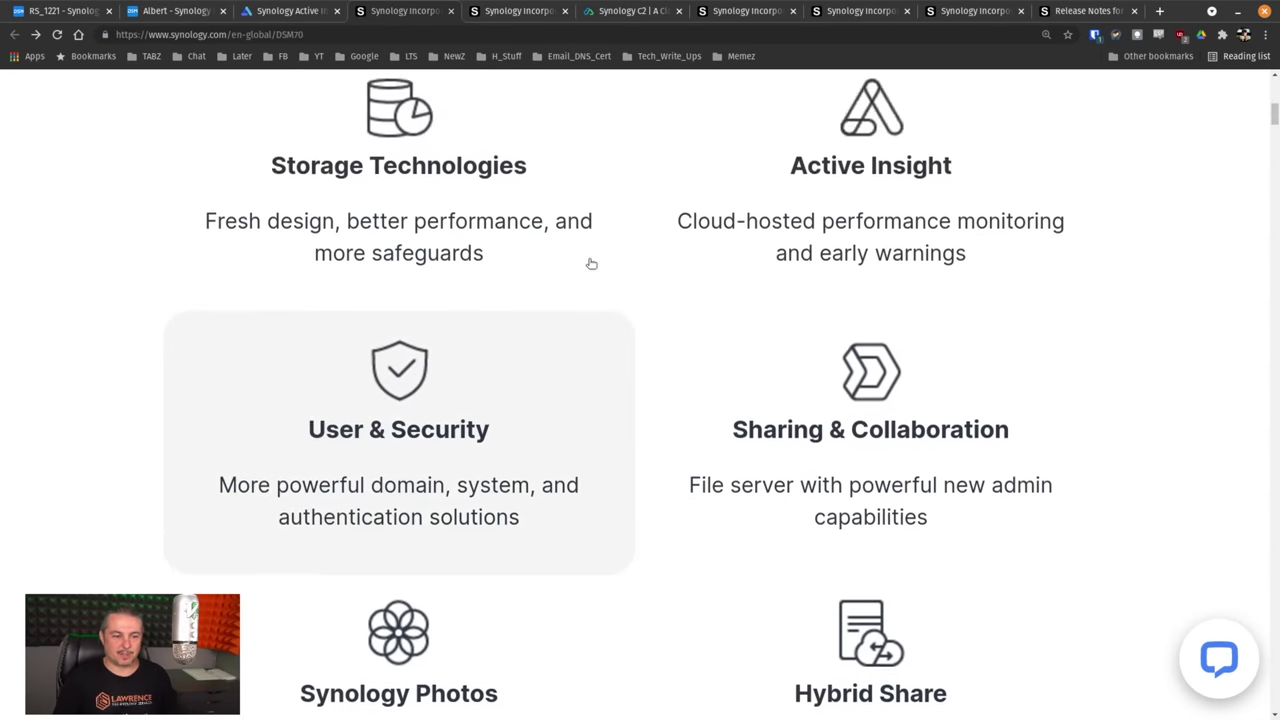
{"action": "scroll", "coordinate": [586, 260], "scroll_direction": "down", "scroll_amount": 3}
{"action": "scroll", "coordinate": [585, 260], "scroll_direction": "down", "scroll_amount": 15}
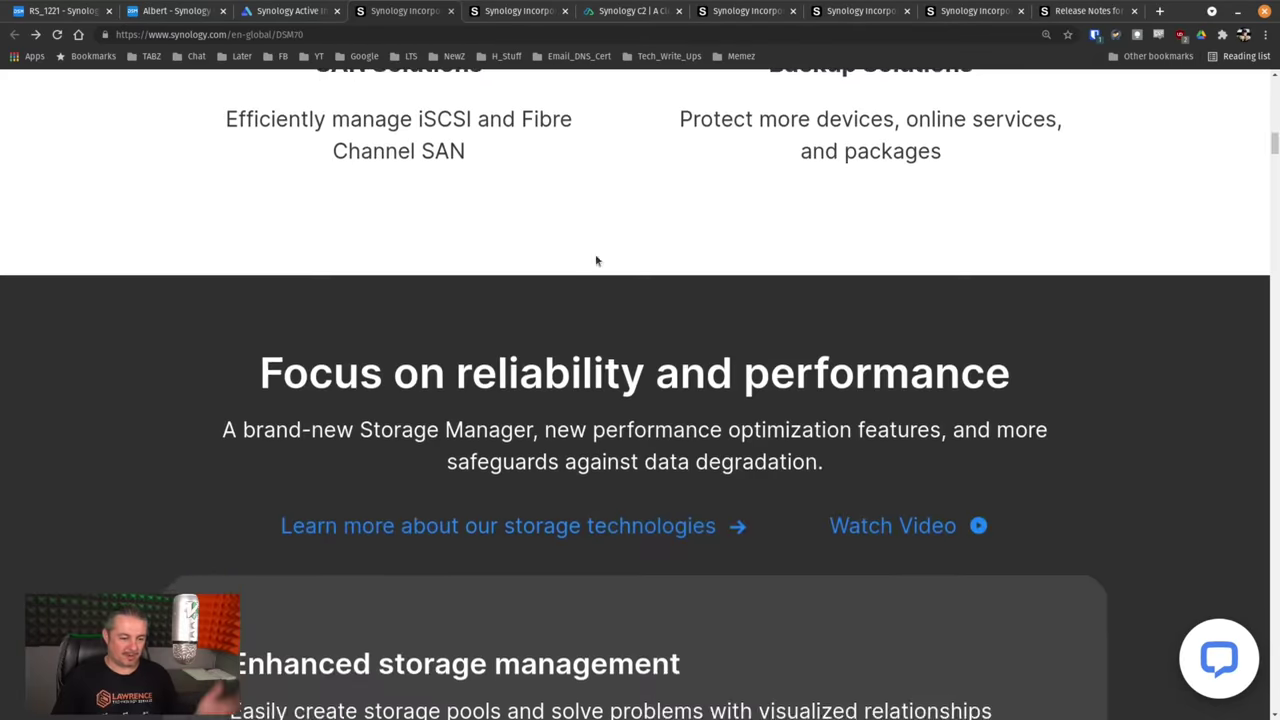
{"action": "scroll", "coordinate": [636, 262], "scroll_direction": "down", "scroll_amount": 12}
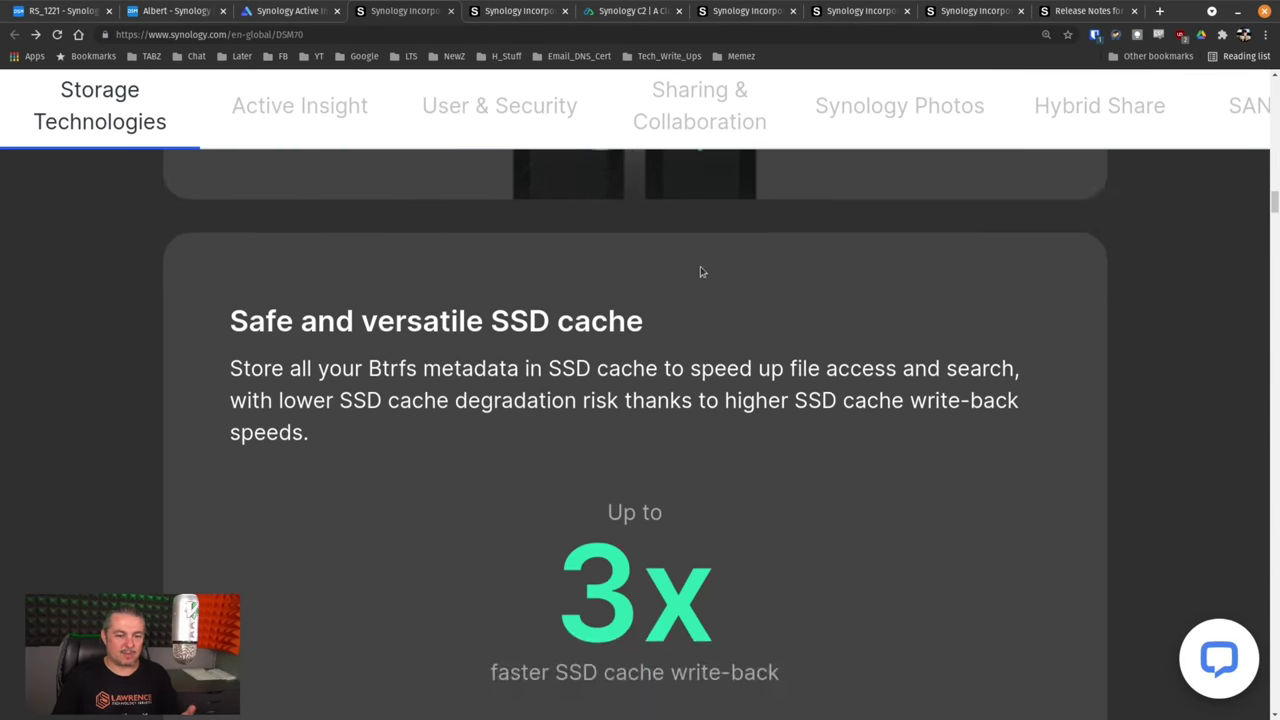
{"action": "scroll", "coordinate": [707, 270], "scroll_direction": "down", "scroll_amount": 13}
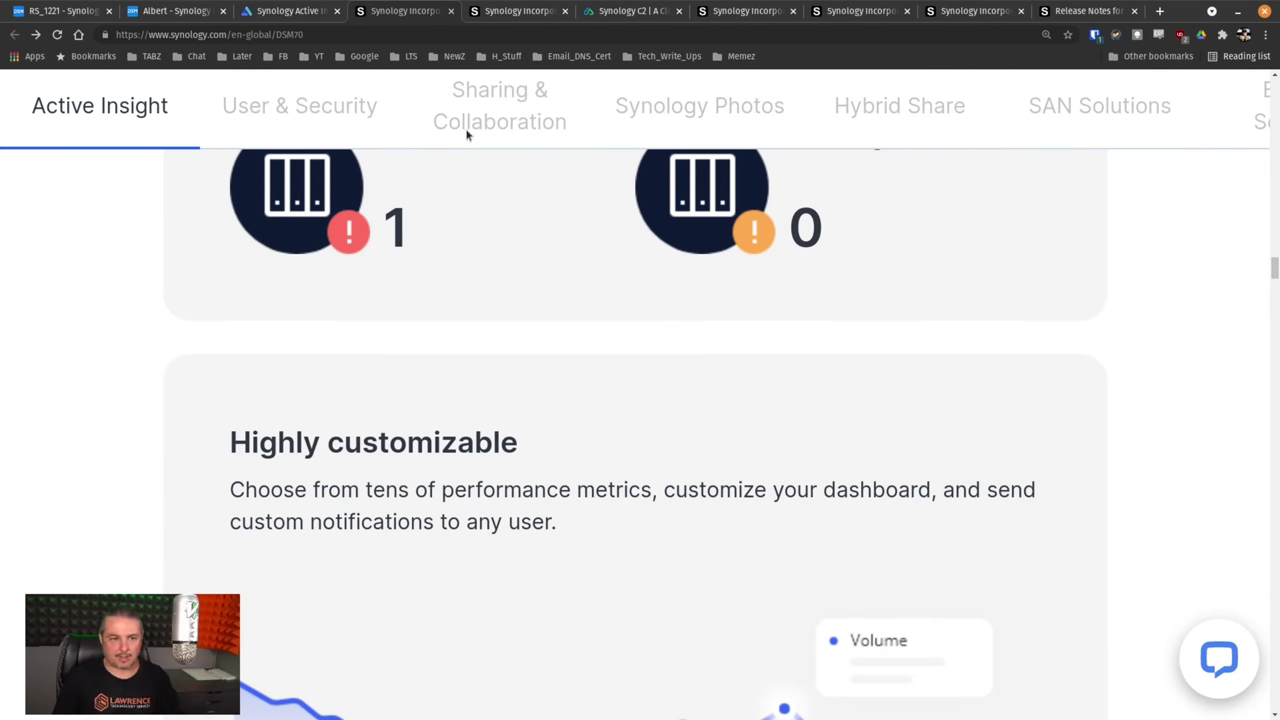
Step: On the User management and security page, highlight the directory server headline and show the Role delegation tab
{"action": "left_click", "coordinate": [506, 11]}
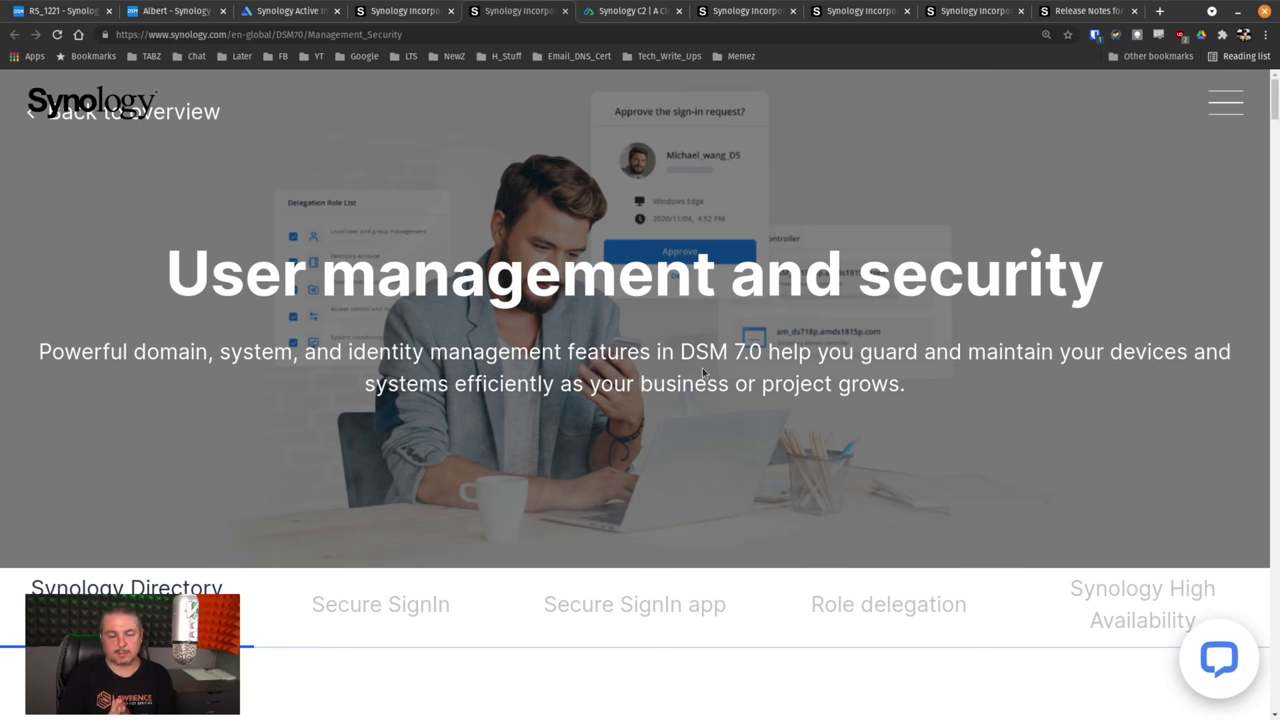
{"action": "scroll", "coordinate": [703, 373], "scroll_direction": "down", "scroll_amount": 4}
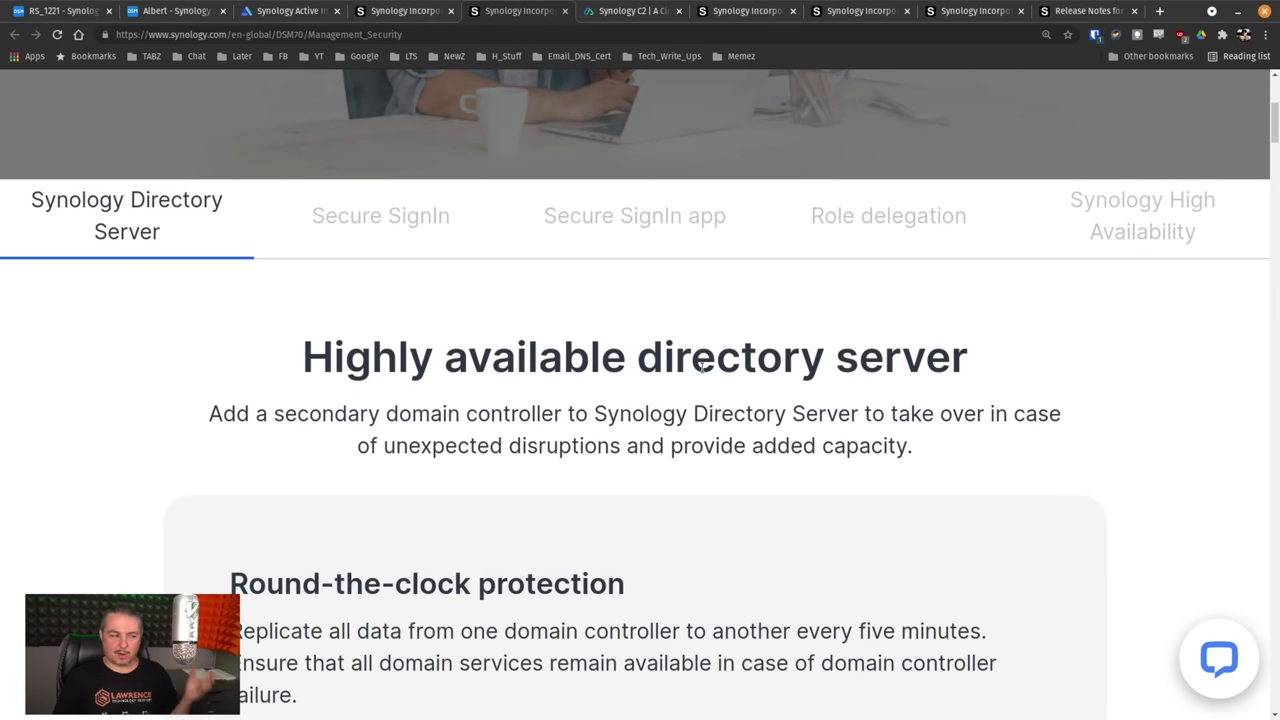
{"action": "scroll", "coordinate": [703, 368], "scroll_direction": "up", "scroll_amount": 1}
{"action": "scroll", "coordinate": [703, 370], "scroll_direction": "down", "scroll_amount": 2}
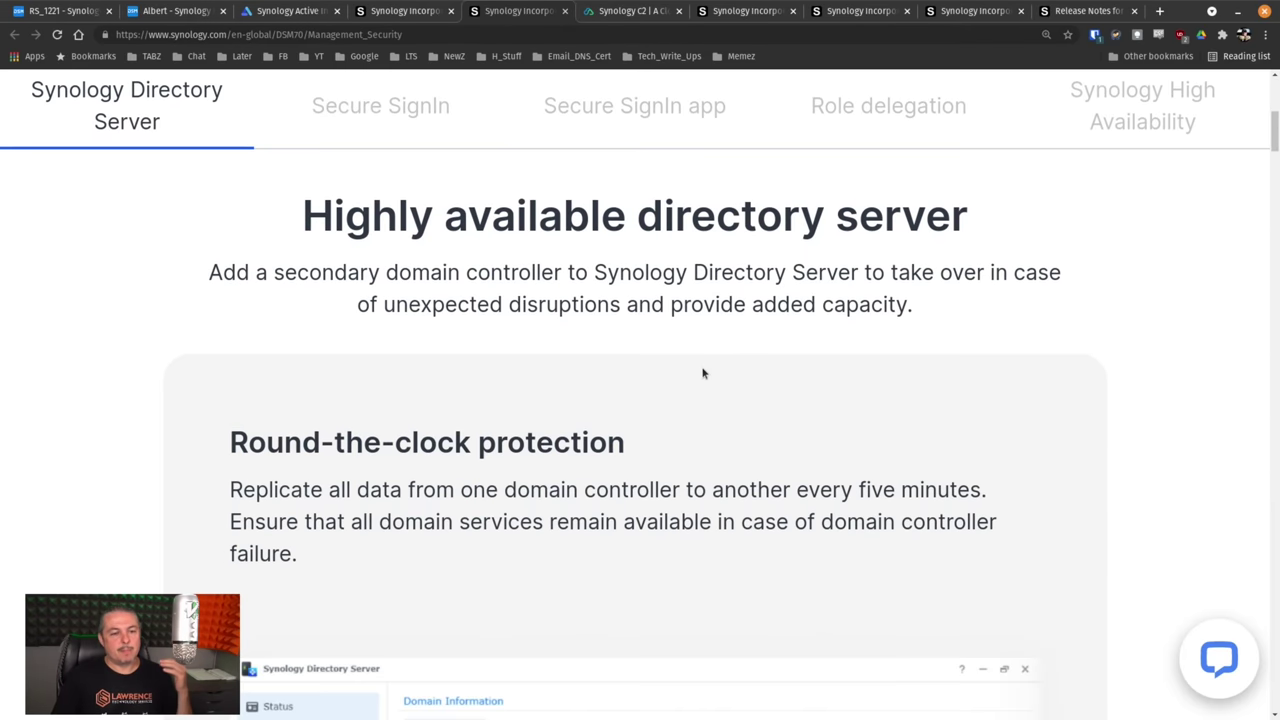
{"action": "left_click_drag", "start_coordinate": [296, 218], "coordinate": [1026, 212]}
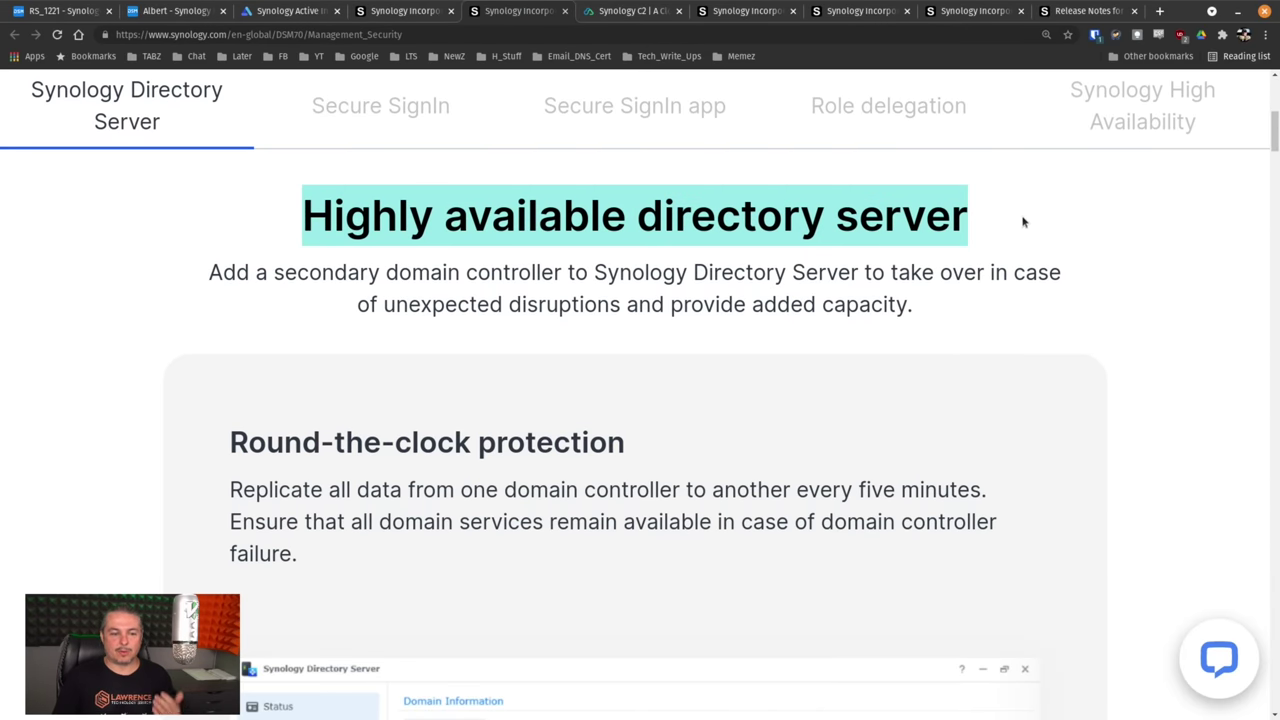
{"action": "scroll", "coordinate": [966, 331], "scroll_direction": "down", "scroll_amount": 7}
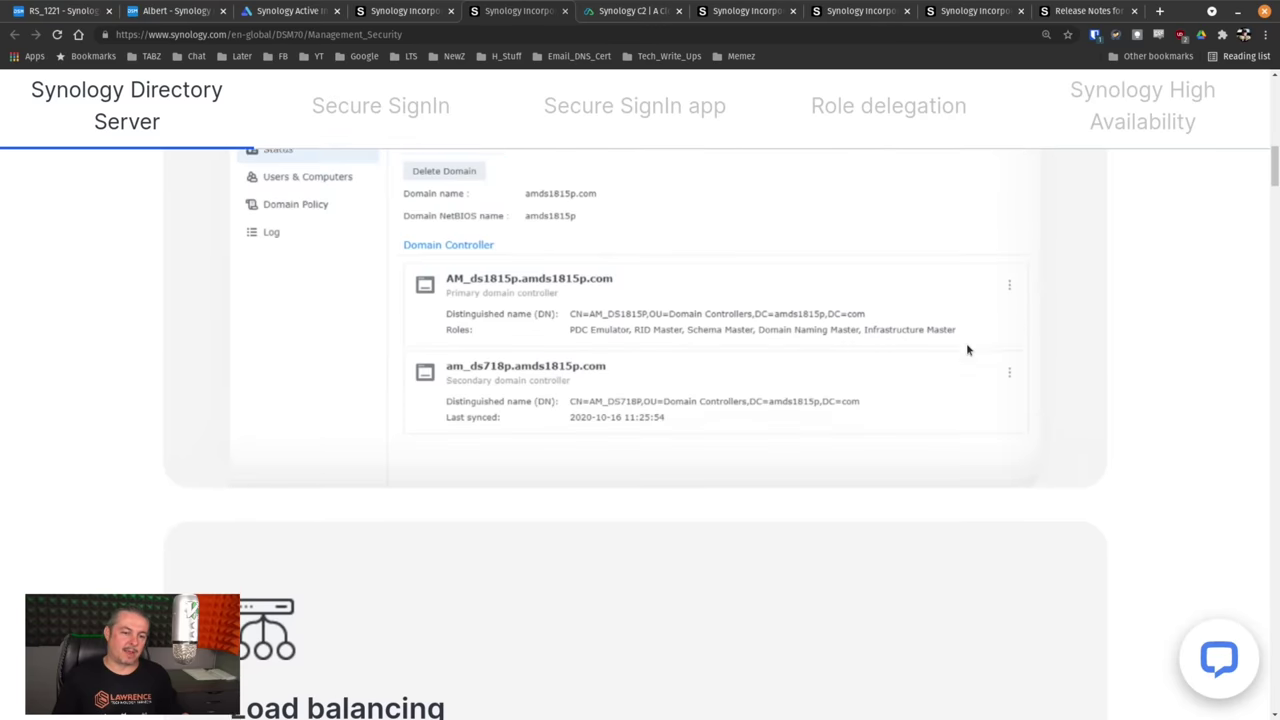
{"action": "scroll", "coordinate": [967, 349], "scroll_direction": "down", "scroll_amount": 4}
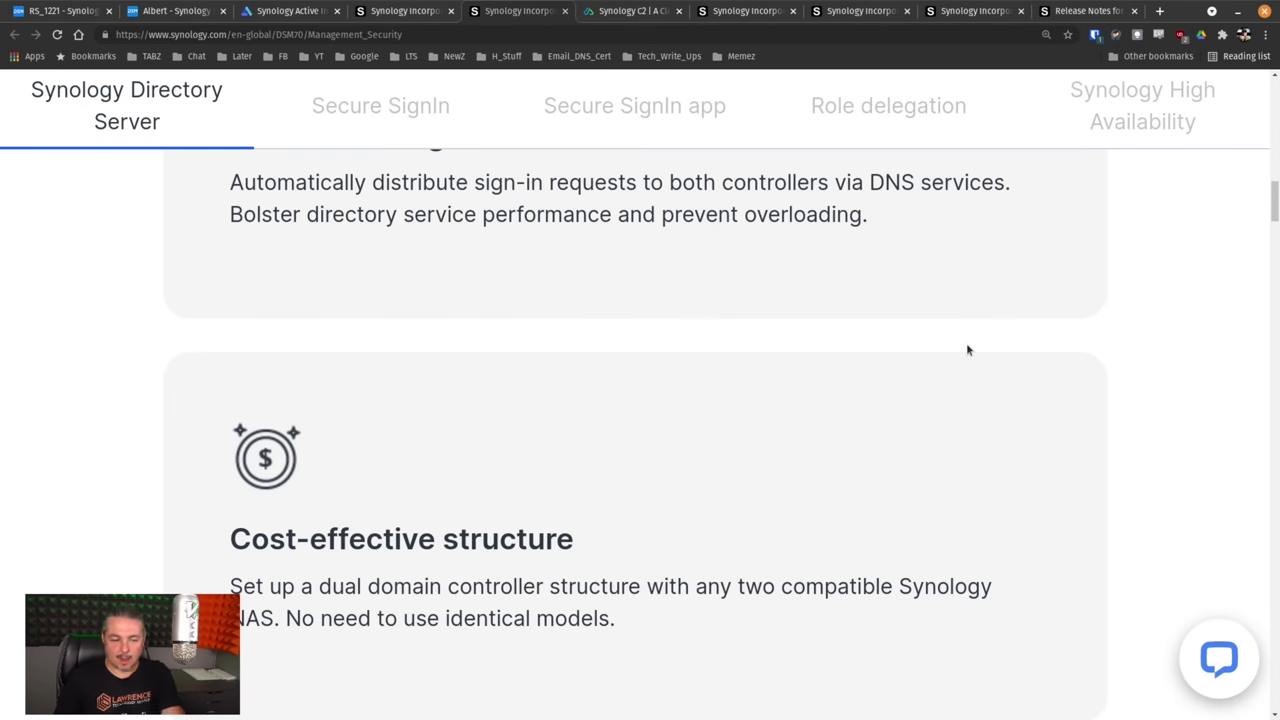
{"action": "scroll", "coordinate": [967, 350], "scroll_direction": "up", "scroll_amount": 14}
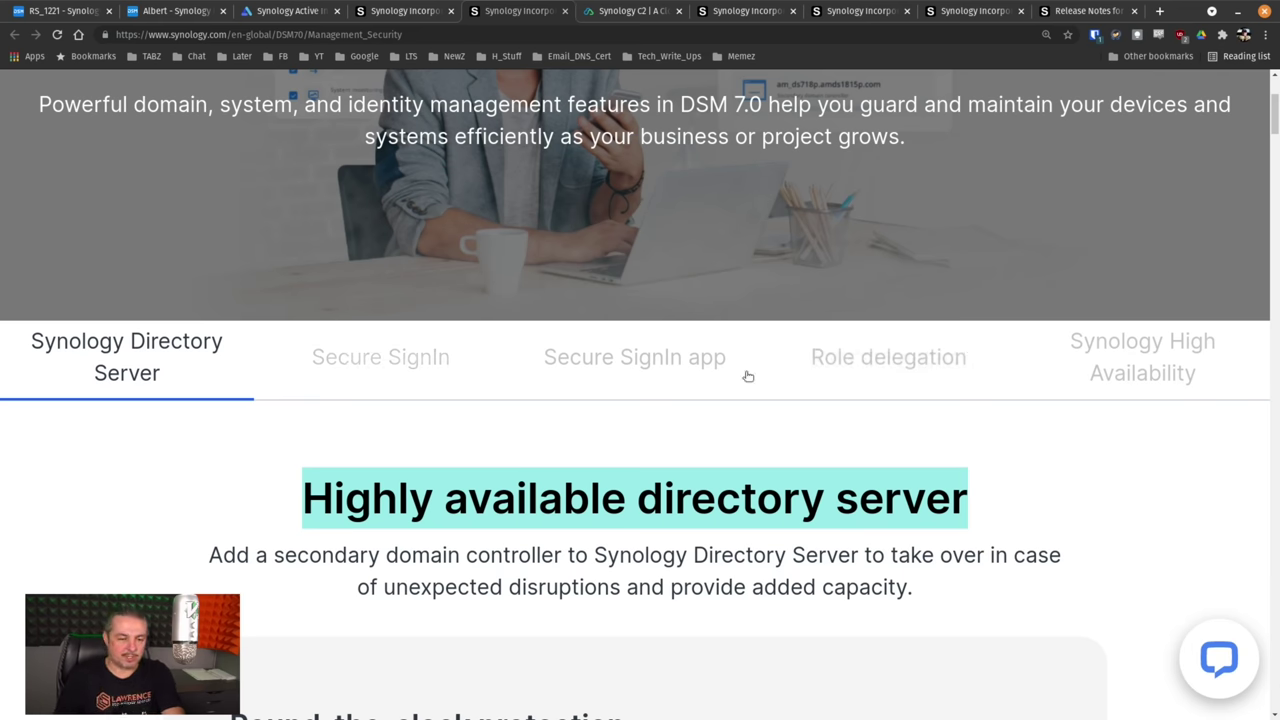
{"action": "left_click", "coordinate": [950, 366]}
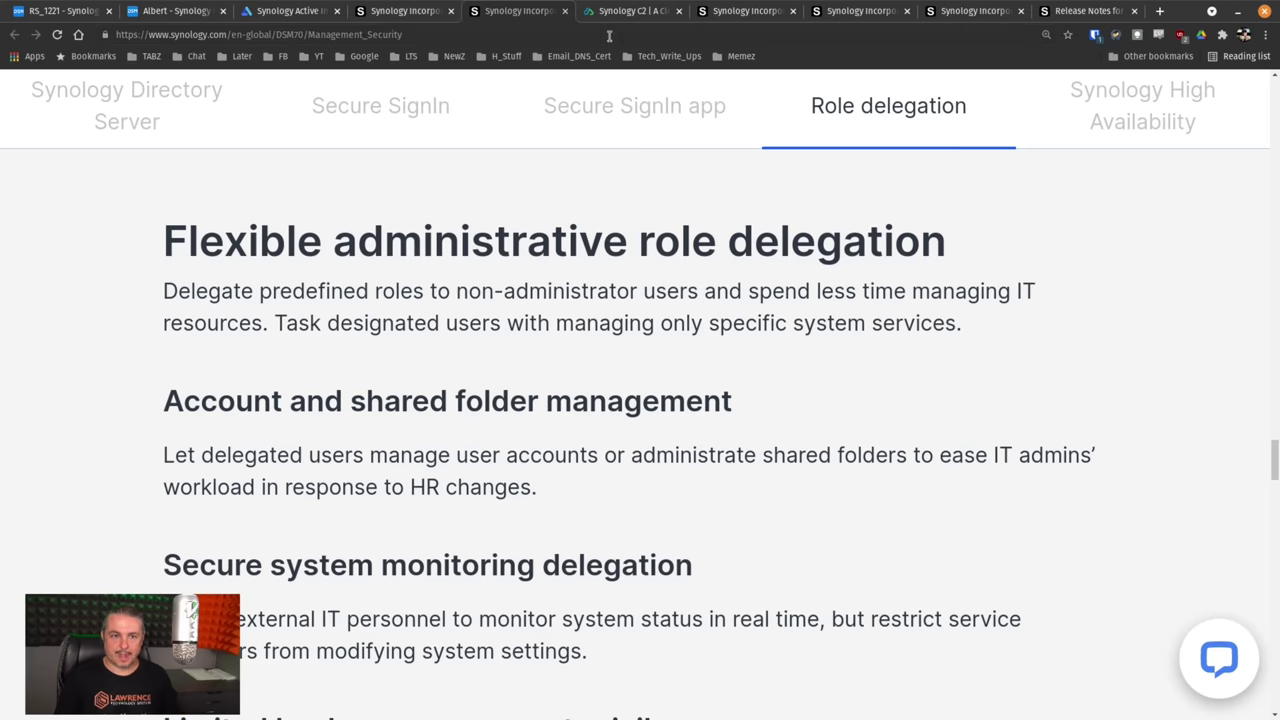
Step: Scroll through the Synology C2 page's individual and business offerings, then back to the top
{"action": "left_click", "coordinate": [648, 11]}
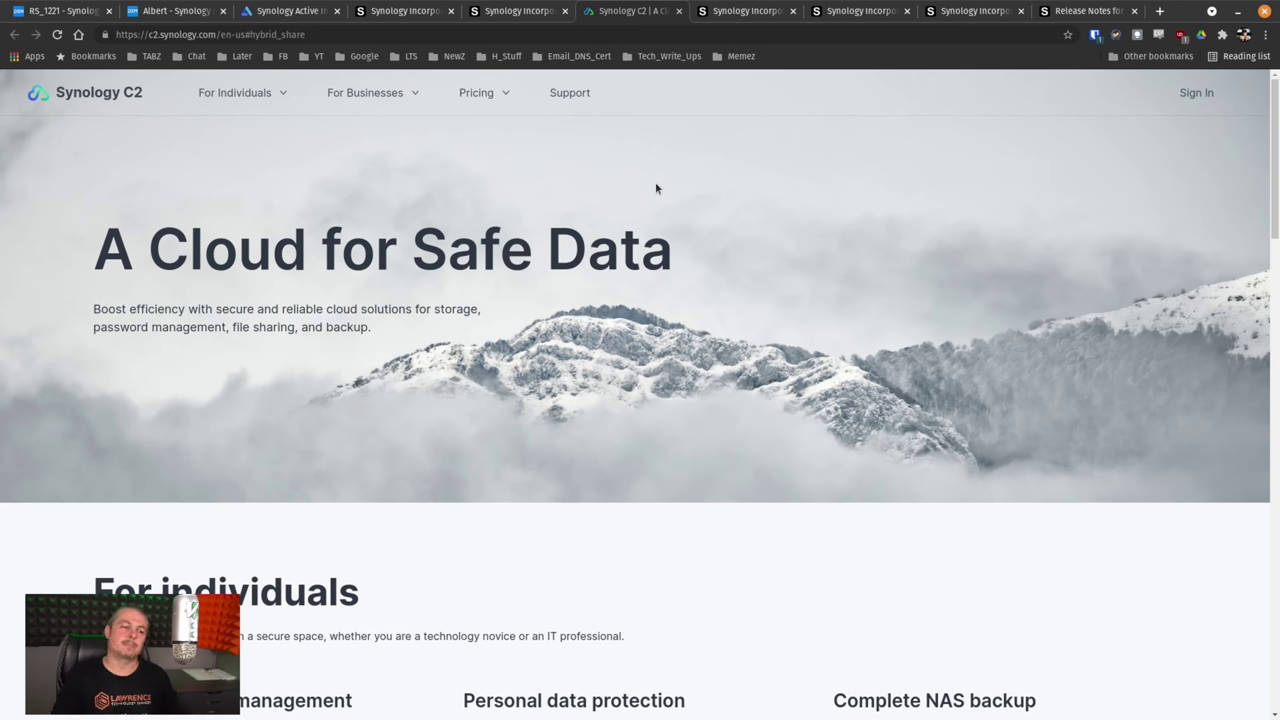
{"action": "scroll", "coordinate": [677, 318], "scroll_direction": "down", "scroll_amount": 5}
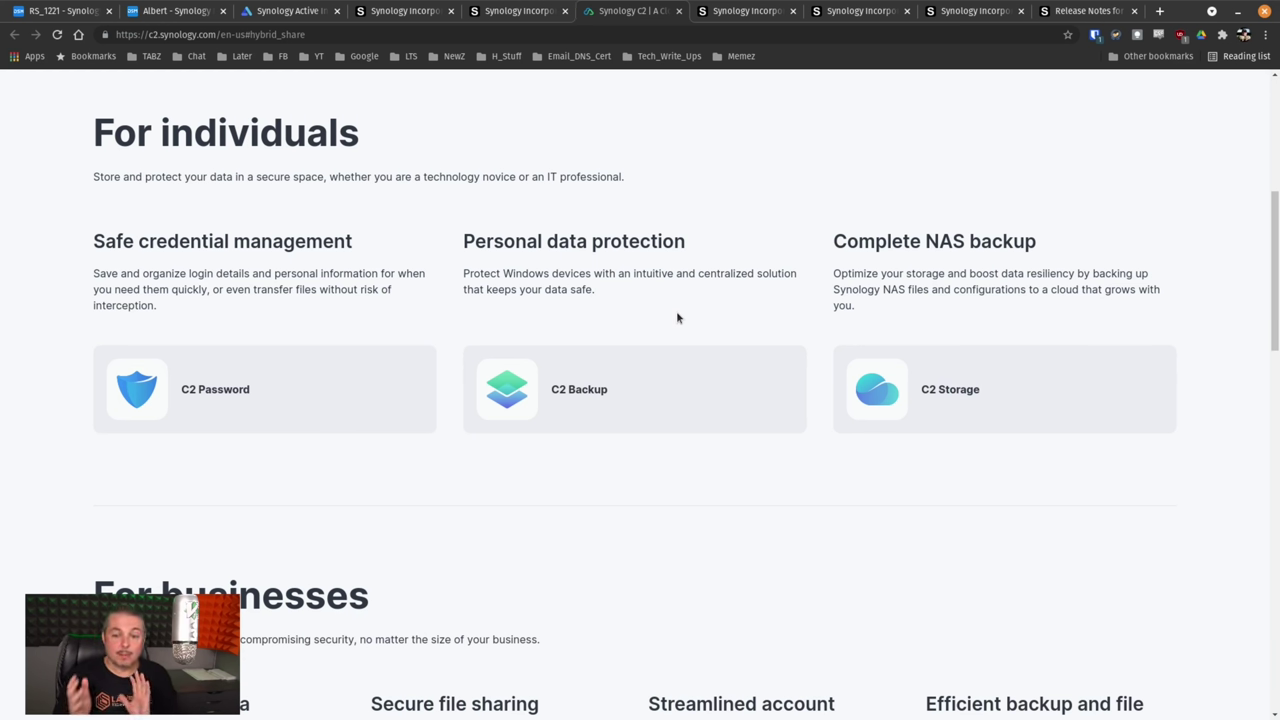
{"action": "scroll", "coordinate": [680, 335], "scroll_direction": "down", "scroll_amount": 3}
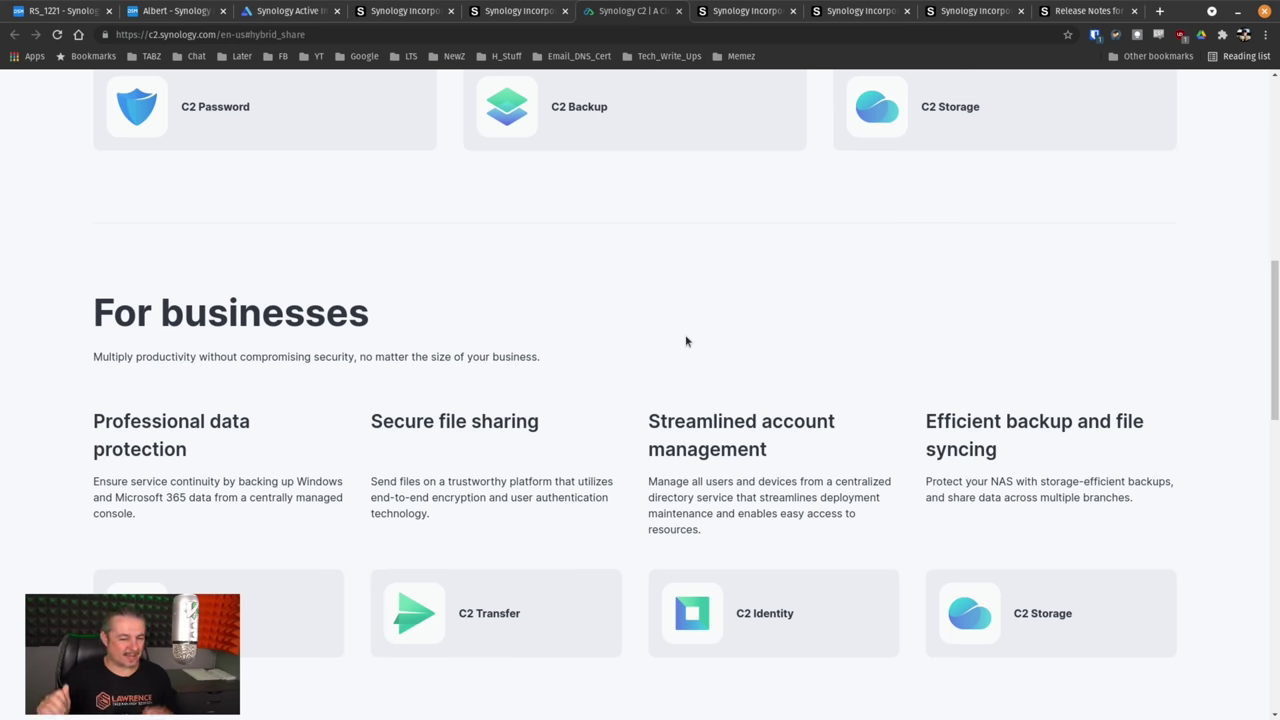
{"action": "scroll", "coordinate": [686, 341], "scroll_direction": "down", "scroll_amount": 9}
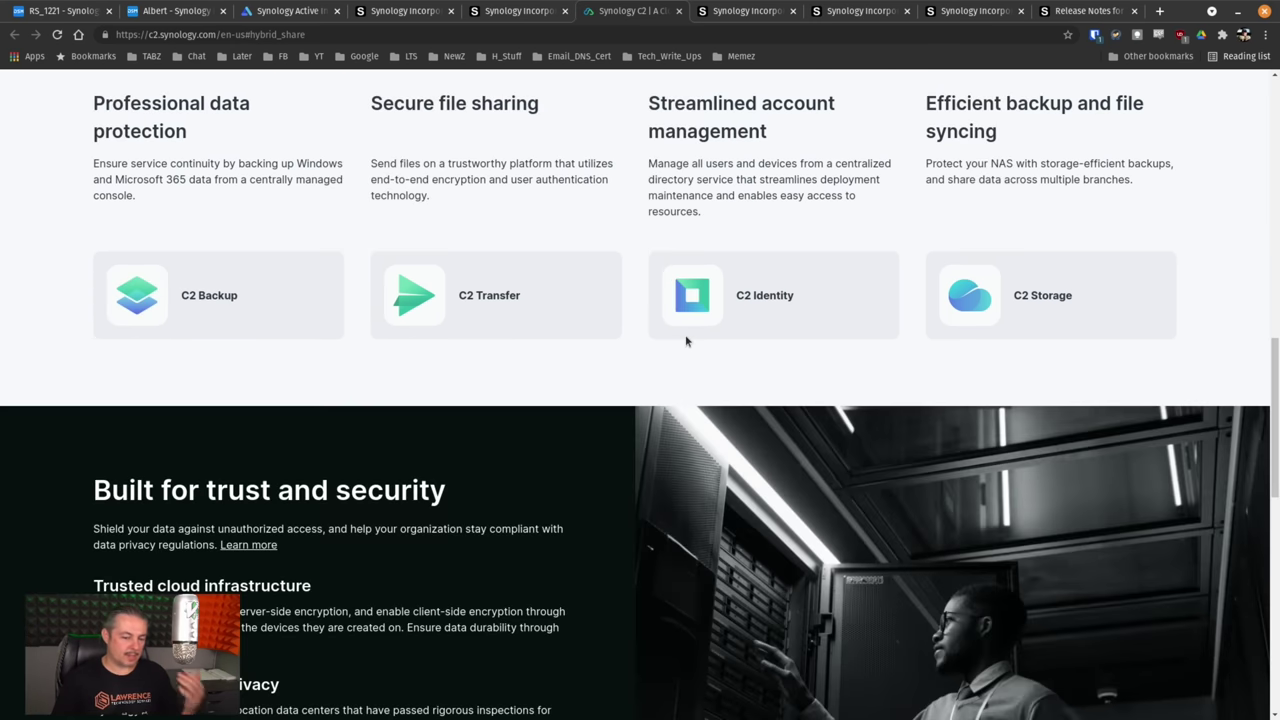
{"action": "scroll", "coordinate": [702, 458], "scroll_direction": "down", "scroll_amount": 2}
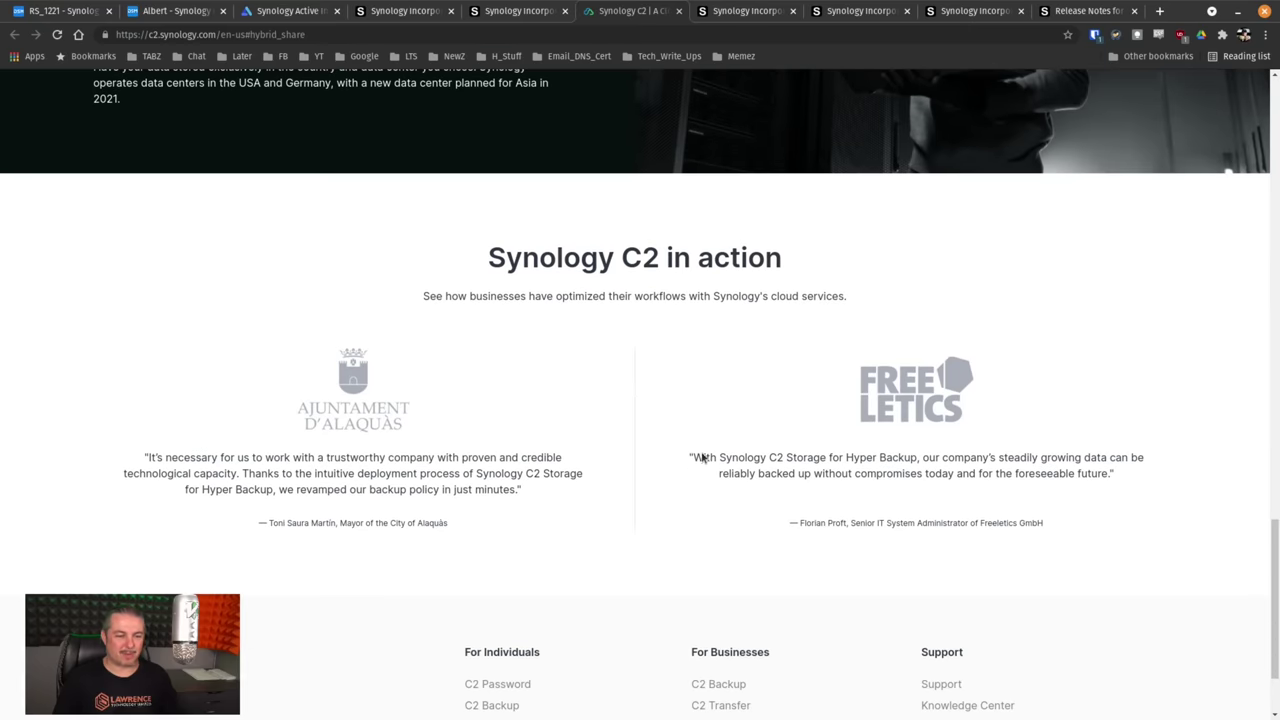
{"action": "scroll", "coordinate": [702, 456], "scroll_direction": "up", "scroll_amount": 10}
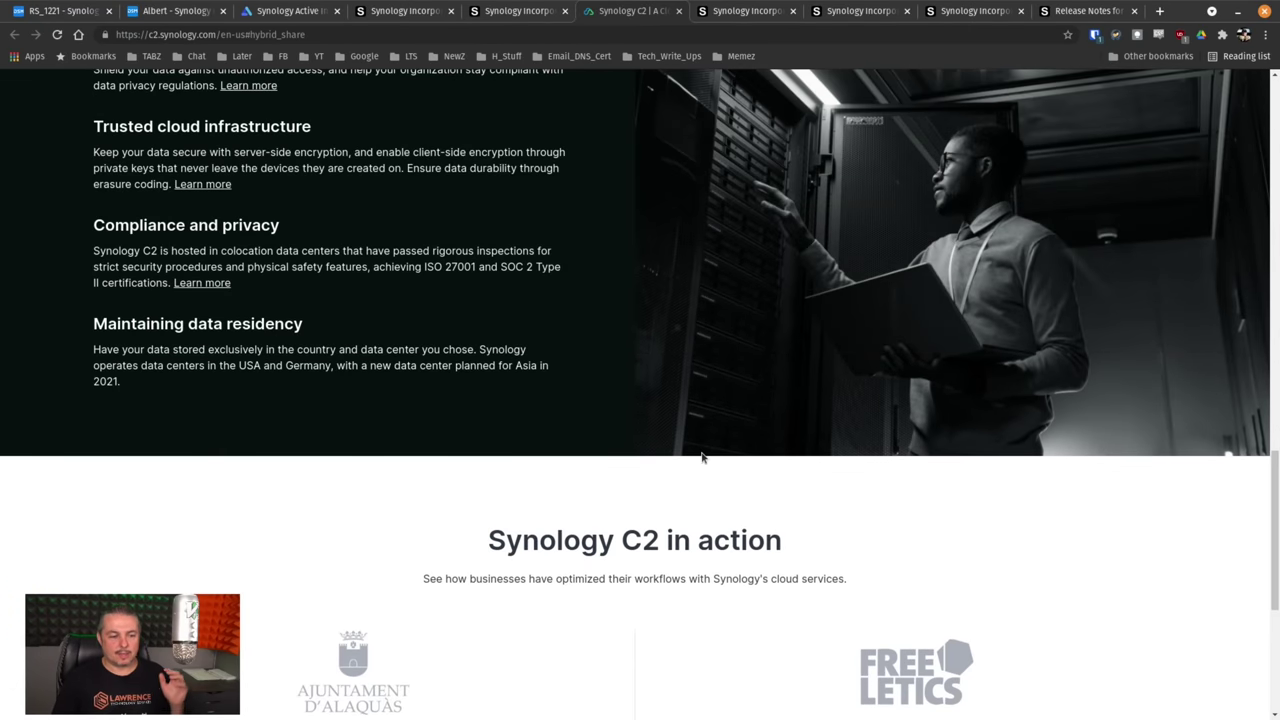
{"action": "scroll", "coordinate": [702, 457], "scroll_direction": "up", "scroll_amount": 4}
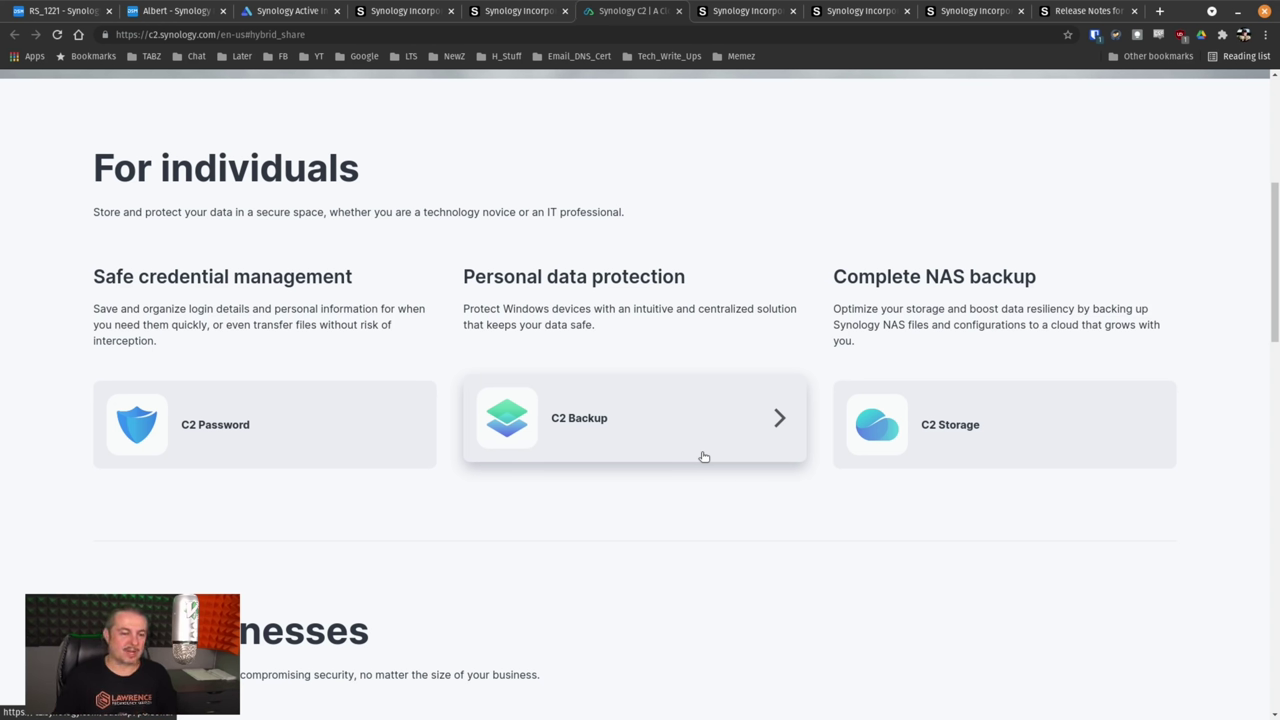
{"action": "scroll", "coordinate": [704, 456], "scroll_direction": "up", "scroll_amount": 5}
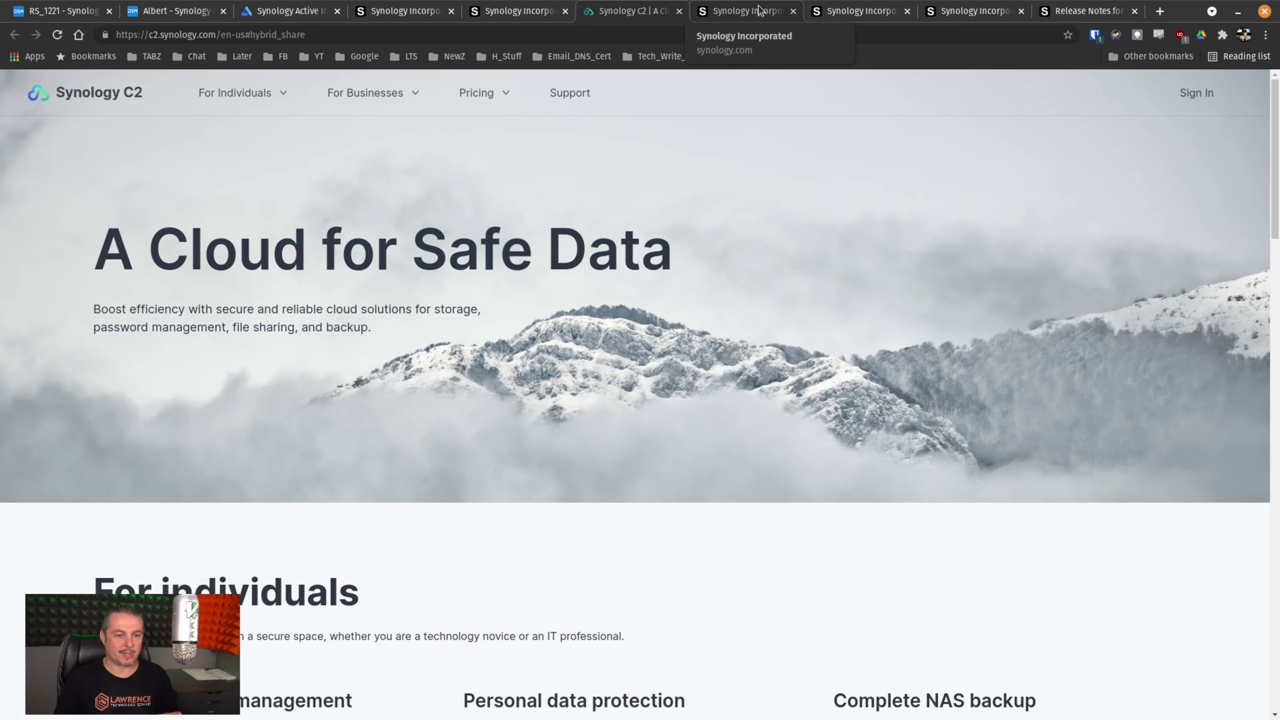
Step: Bring up the DSM 7.0 SAN solutions page and scroll through its opening sections
{"action": "left_click", "coordinate": [759, 10]}
{"action": "scroll", "coordinate": [745, 345], "scroll_direction": "down", "scroll_amount": 4}
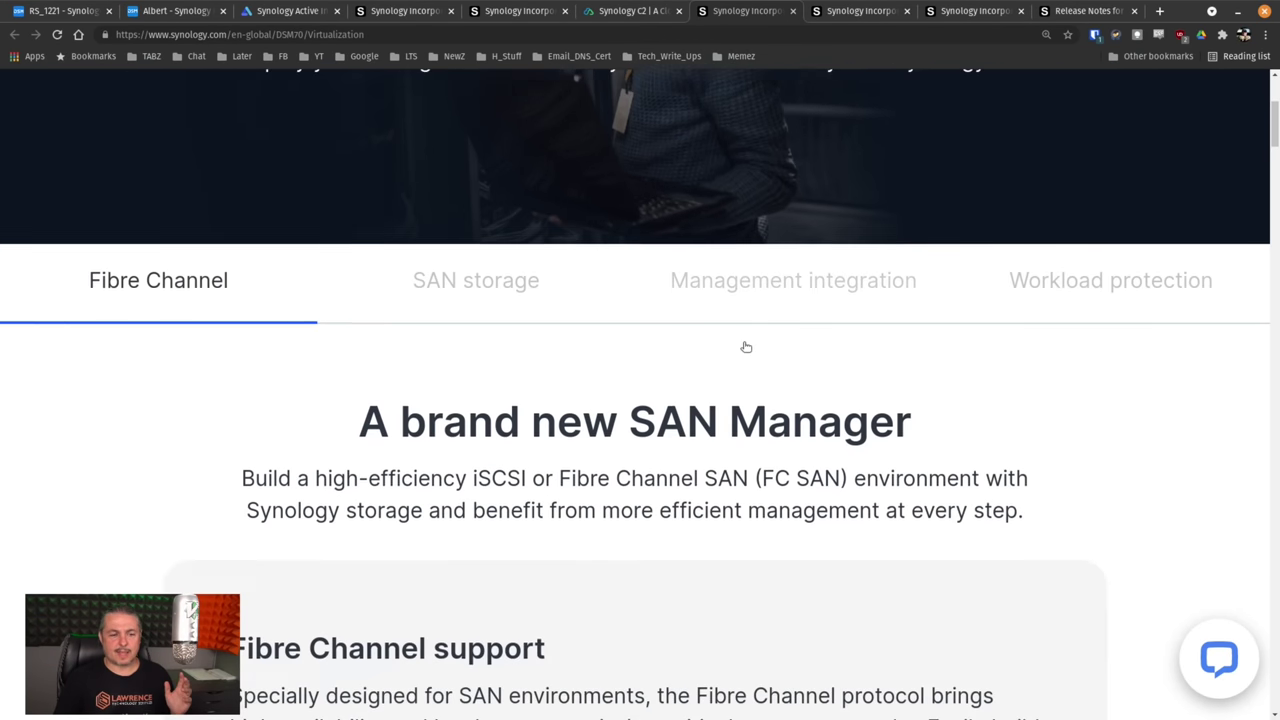
{"action": "scroll", "coordinate": [745, 346], "scroll_direction": "down", "scroll_amount": 10}
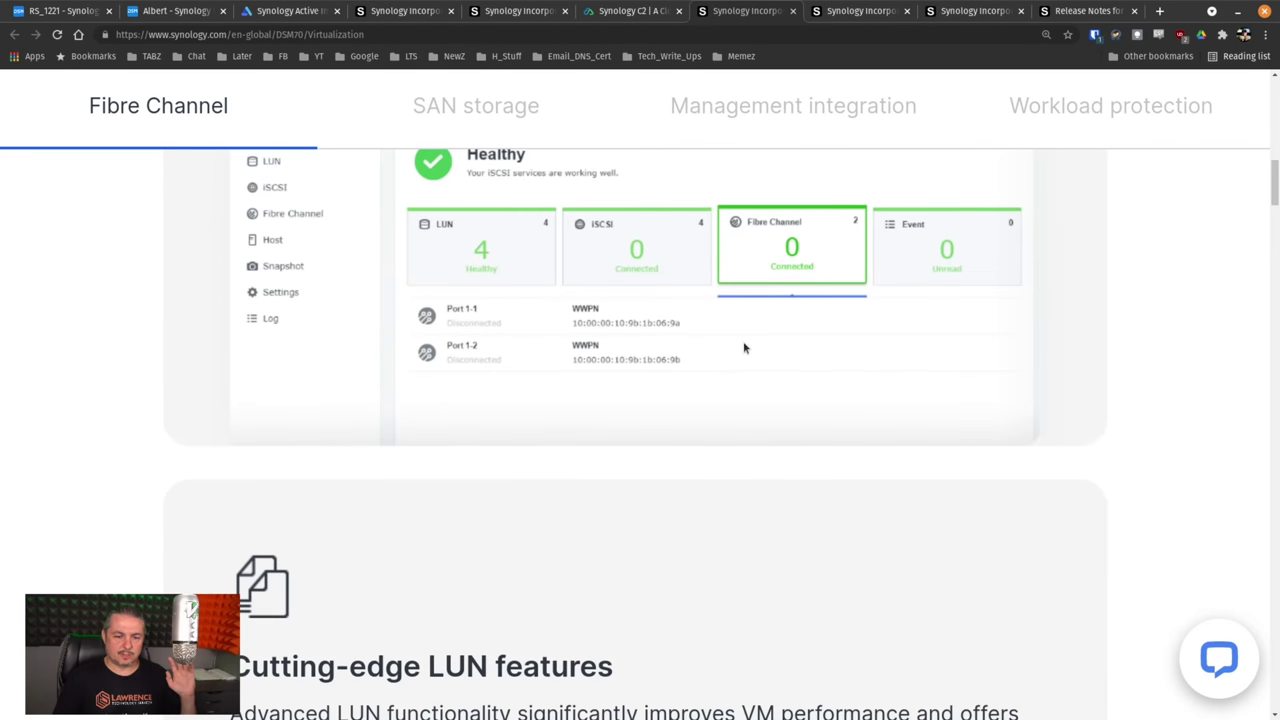
{"action": "scroll", "coordinate": [696, 386], "scroll_direction": "up", "scroll_amount": 3}
{"action": "scroll", "coordinate": [694, 405], "scroll_direction": "down", "scroll_amount": 4}
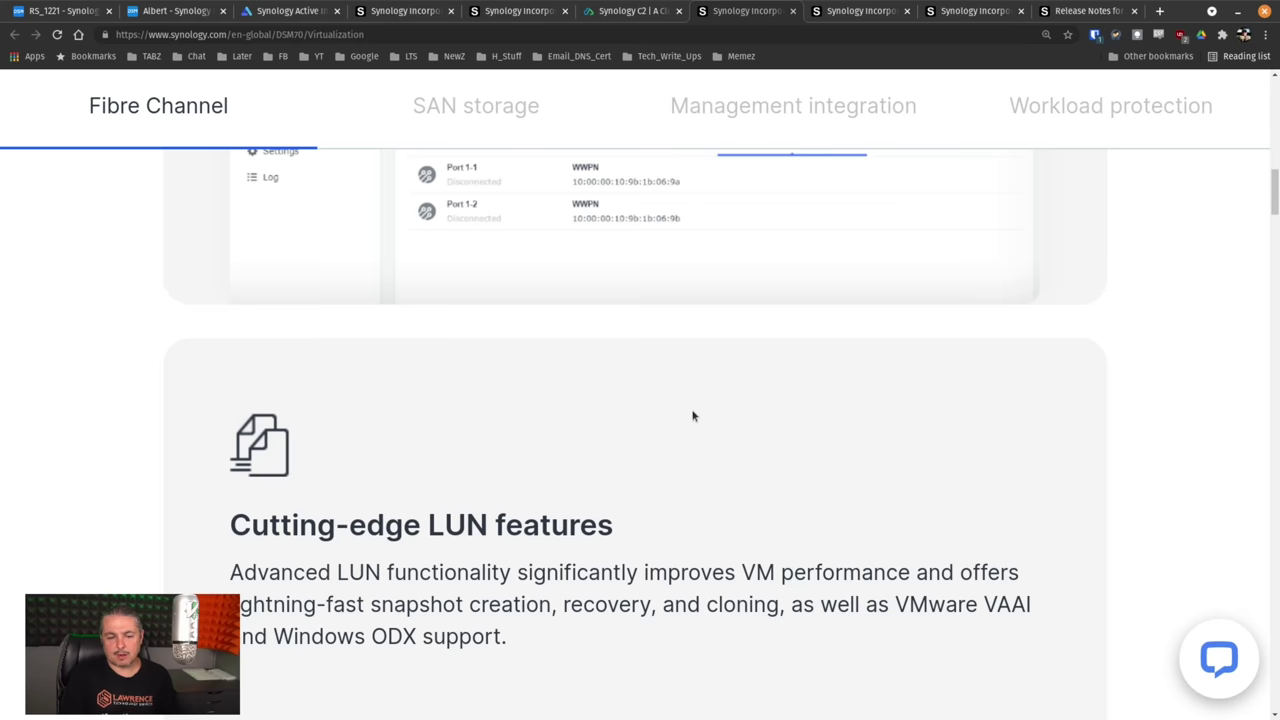
{"action": "left_click_drag", "start_coordinate": [1274, 209], "coordinate": [1274, 218]}
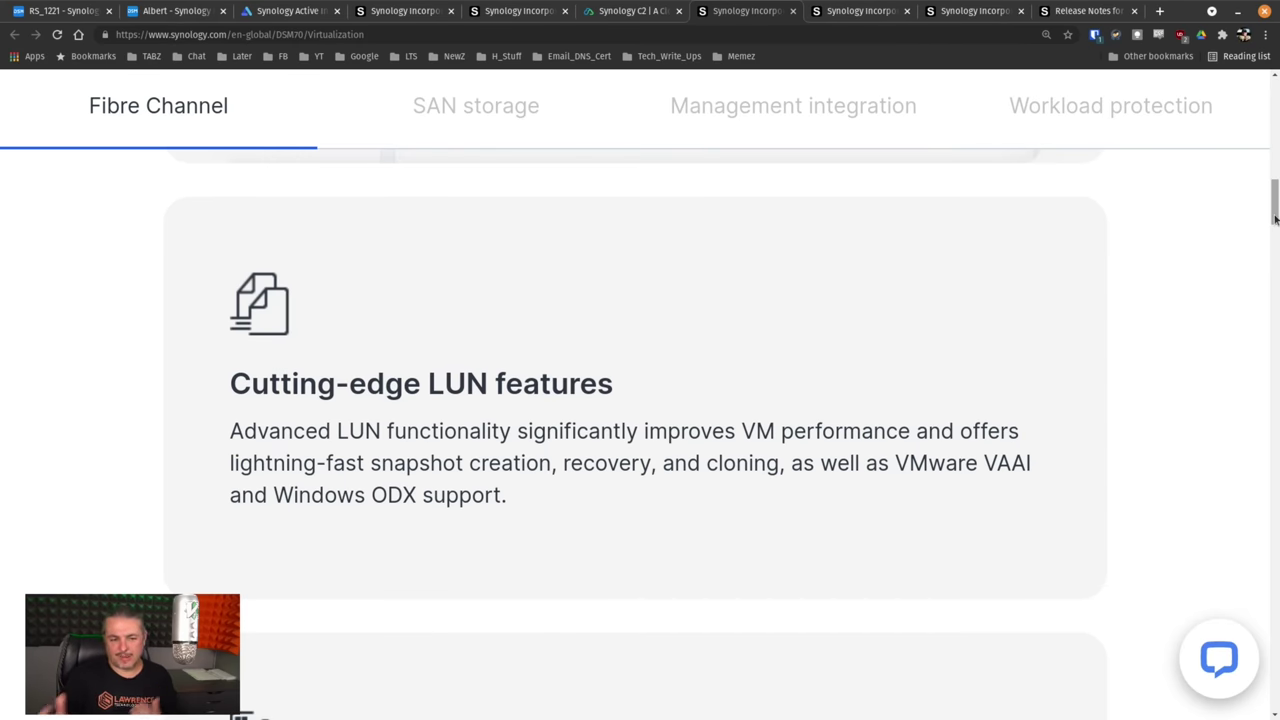
{"action": "left_click_drag", "start_coordinate": [1276, 206], "coordinate": [1274, 320]}
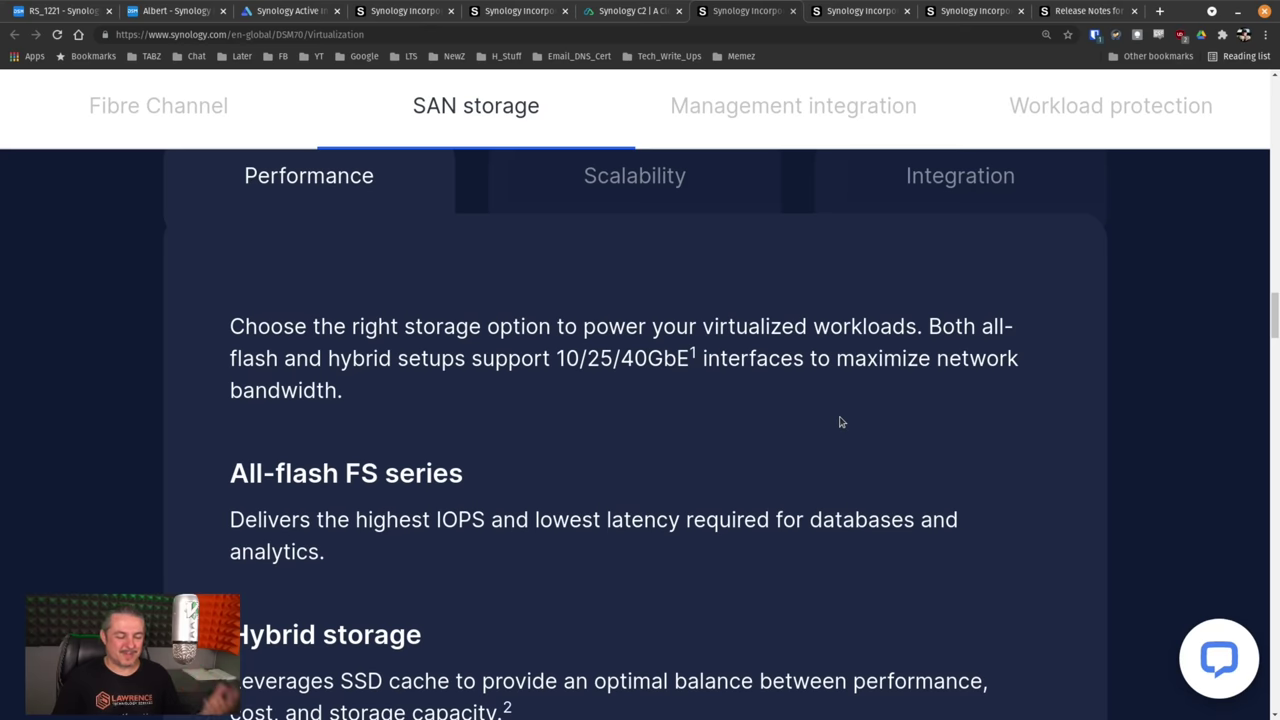
Step: Continue down through the SAN storage features to the Fibre Channel section on SAN Manager
{"action": "scroll", "coordinate": [840, 422], "scroll_direction": "down", "scroll_amount": 3}
{"action": "scroll", "coordinate": [840, 430], "scroll_direction": "down", "scroll_amount": 7}
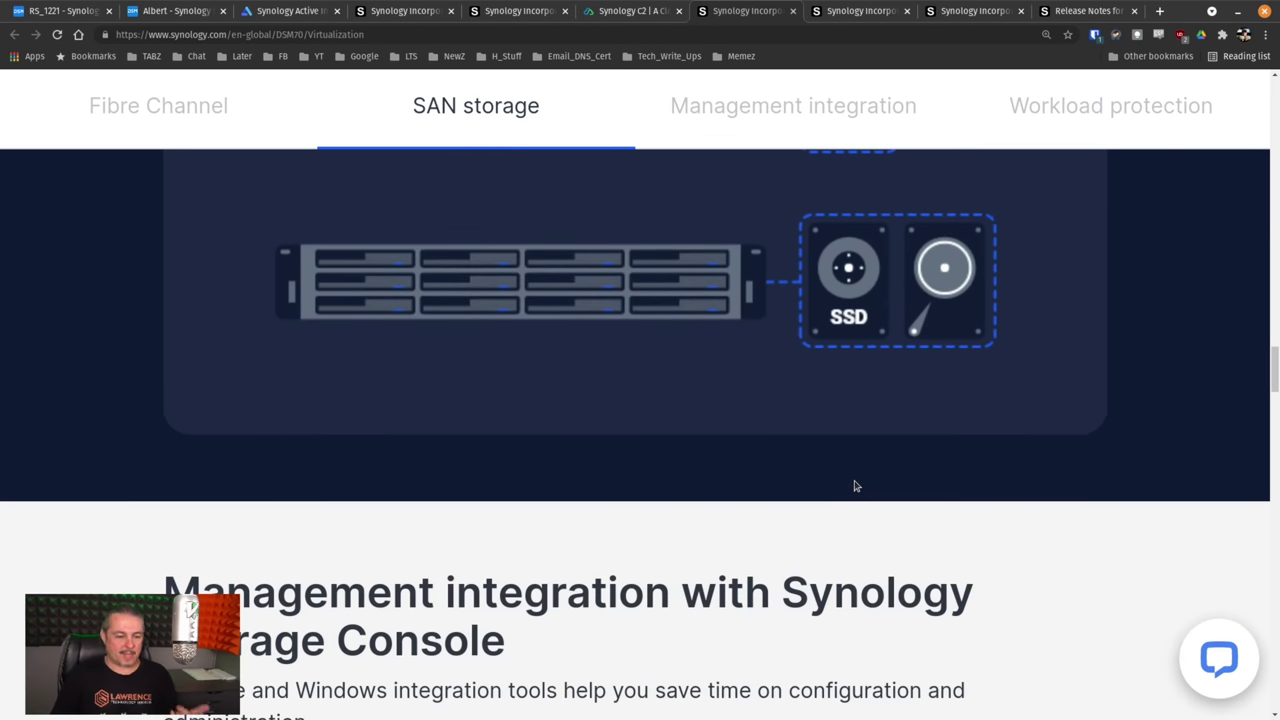
{"action": "scroll", "coordinate": [855, 486], "scroll_direction": "down", "scroll_amount": 3}
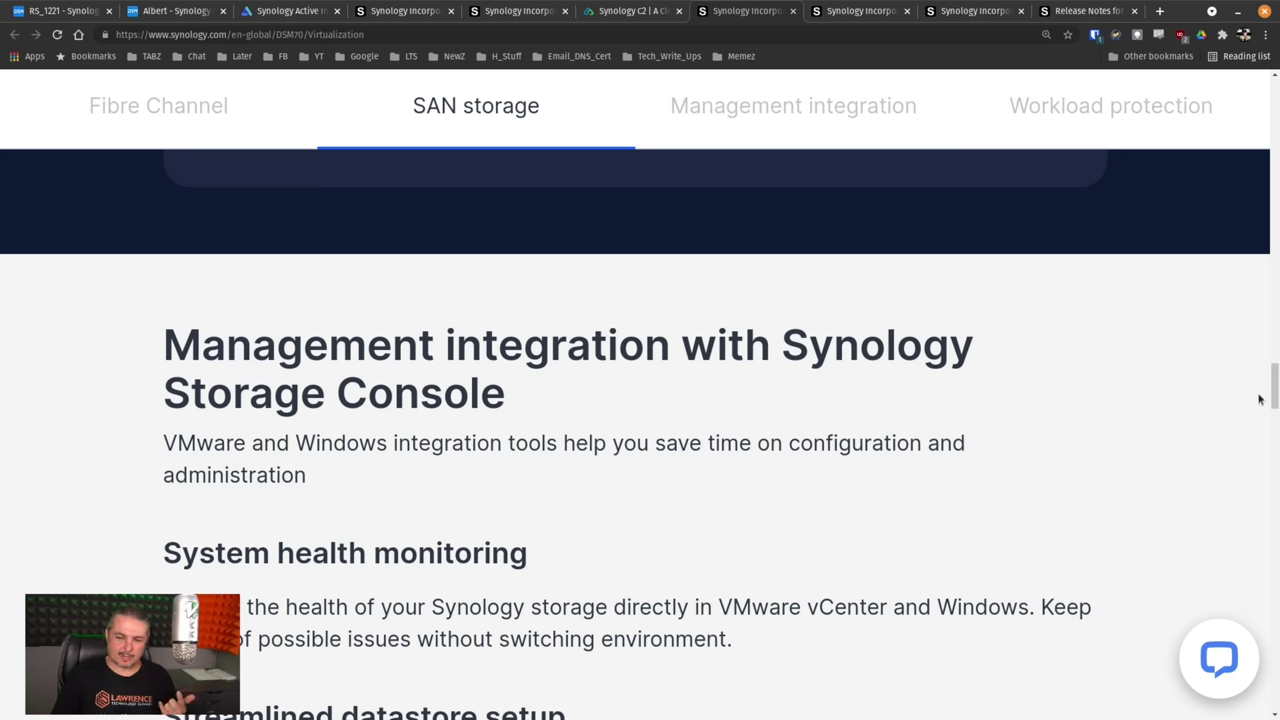
{"action": "left_click_drag", "start_coordinate": [1272, 395], "coordinate": [1272, 108]}
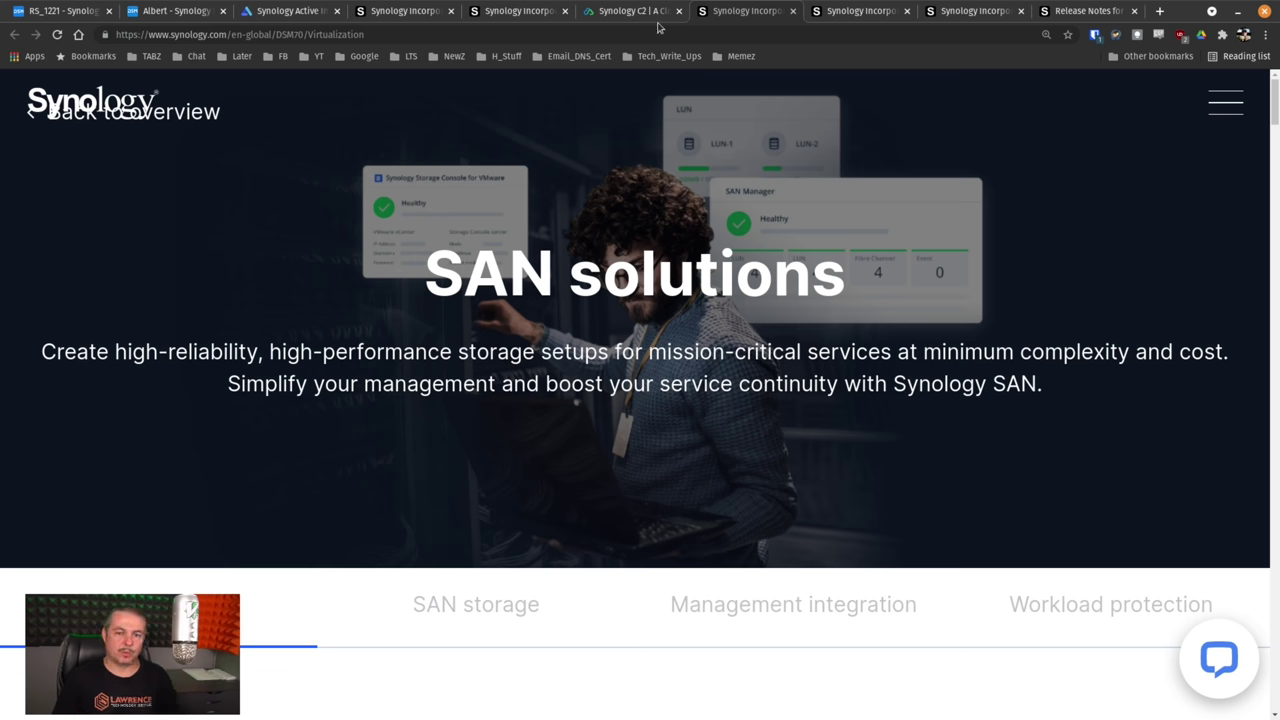
{"action": "scroll", "coordinate": [811, 401], "scroll_direction": "down", "scroll_amount": 5}
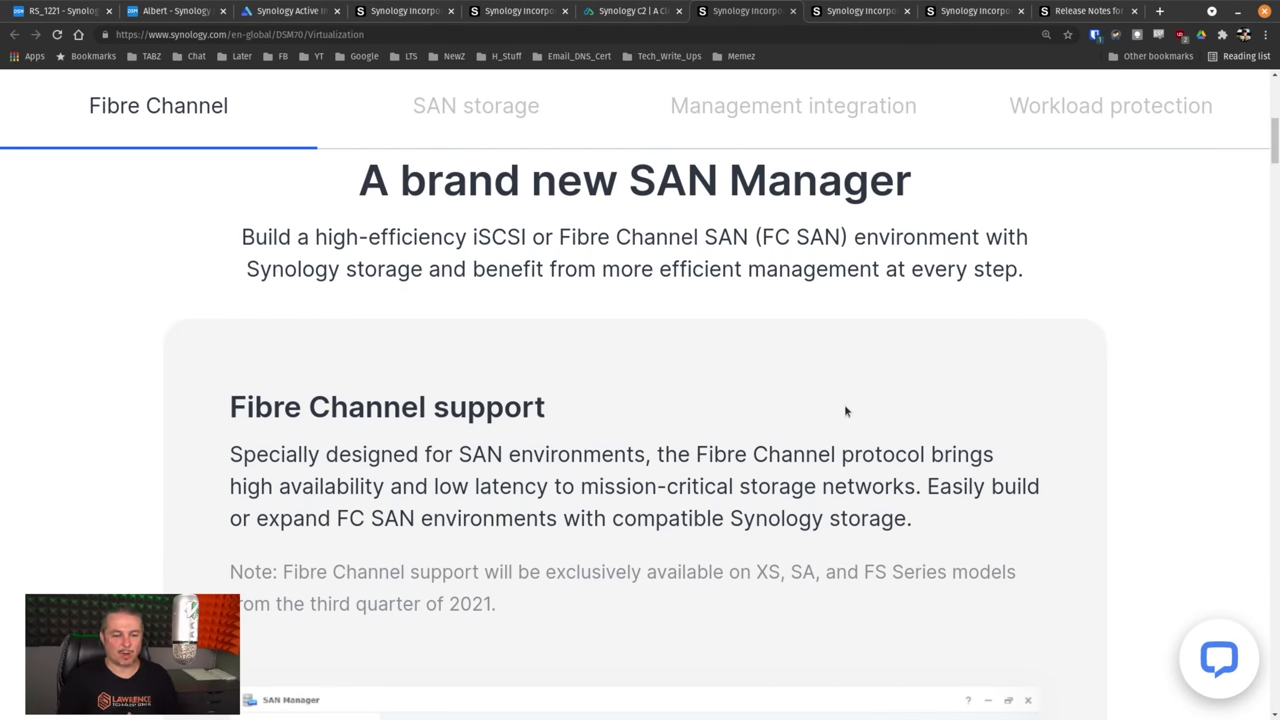
{"action": "scroll", "coordinate": [844, 404], "scroll_direction": "down", "scroll_amount": 5}
{"action": "scroll", "coordinate": [845, 408], "scroll_direction": "down", "scroll_amount": 2}
{"action": "scroll", "coordinate": [845, 408], "scroll_direction": "down", "scroll_amount": 3}
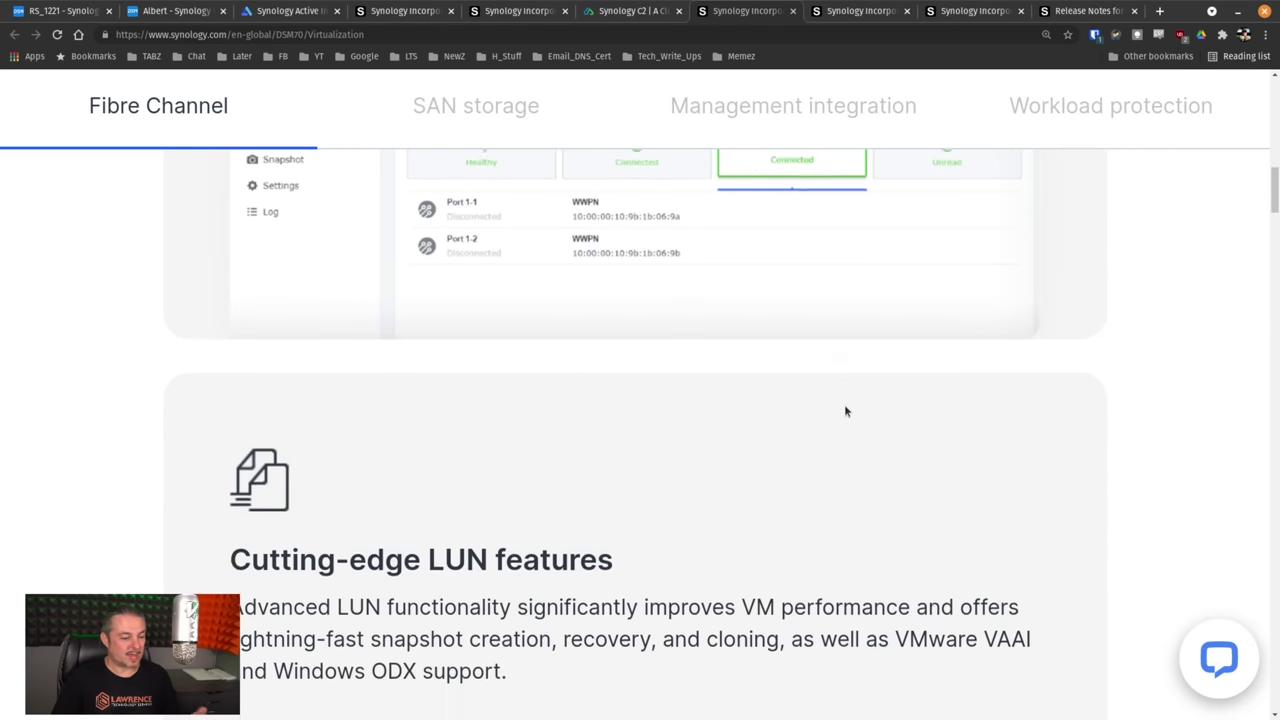
{"action": "scroll", "coordinate": [781, 432], "scroll_direction": "down", "scroll_amount": 6}
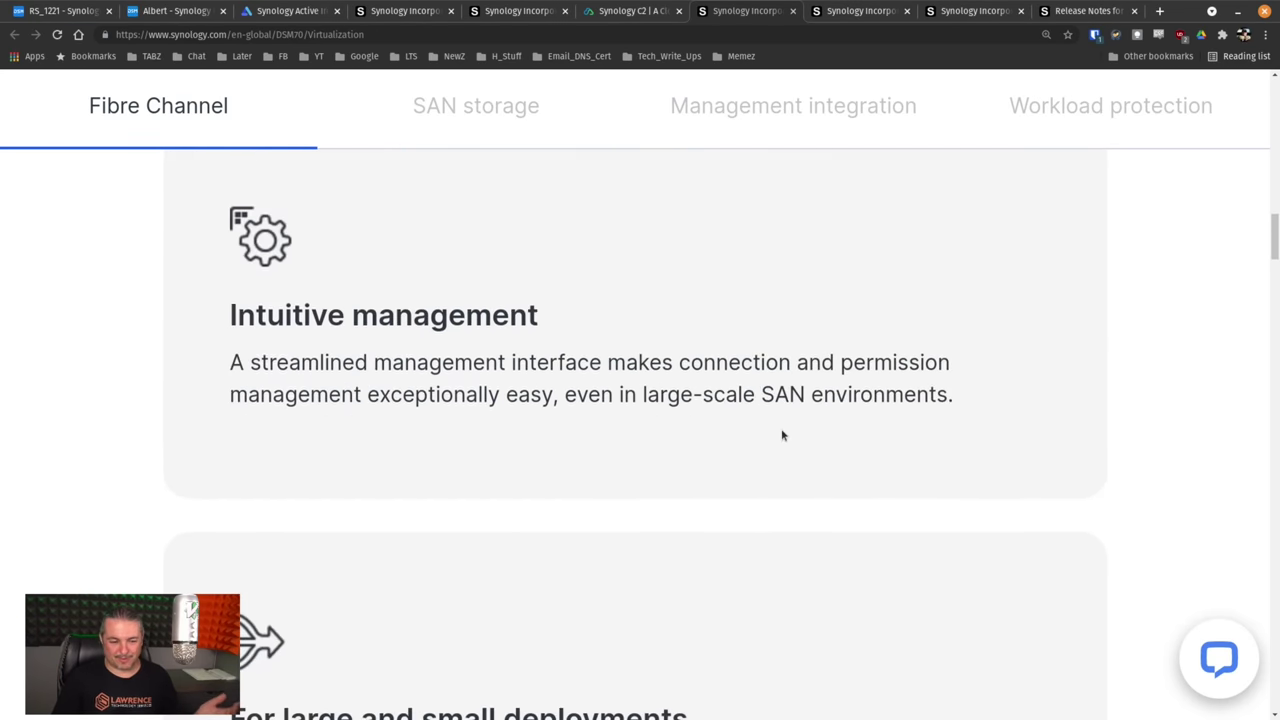
{"action": "scroll", "coordinate": [783, 438], "scroll_direction": "down", "scroll_amount": 3}
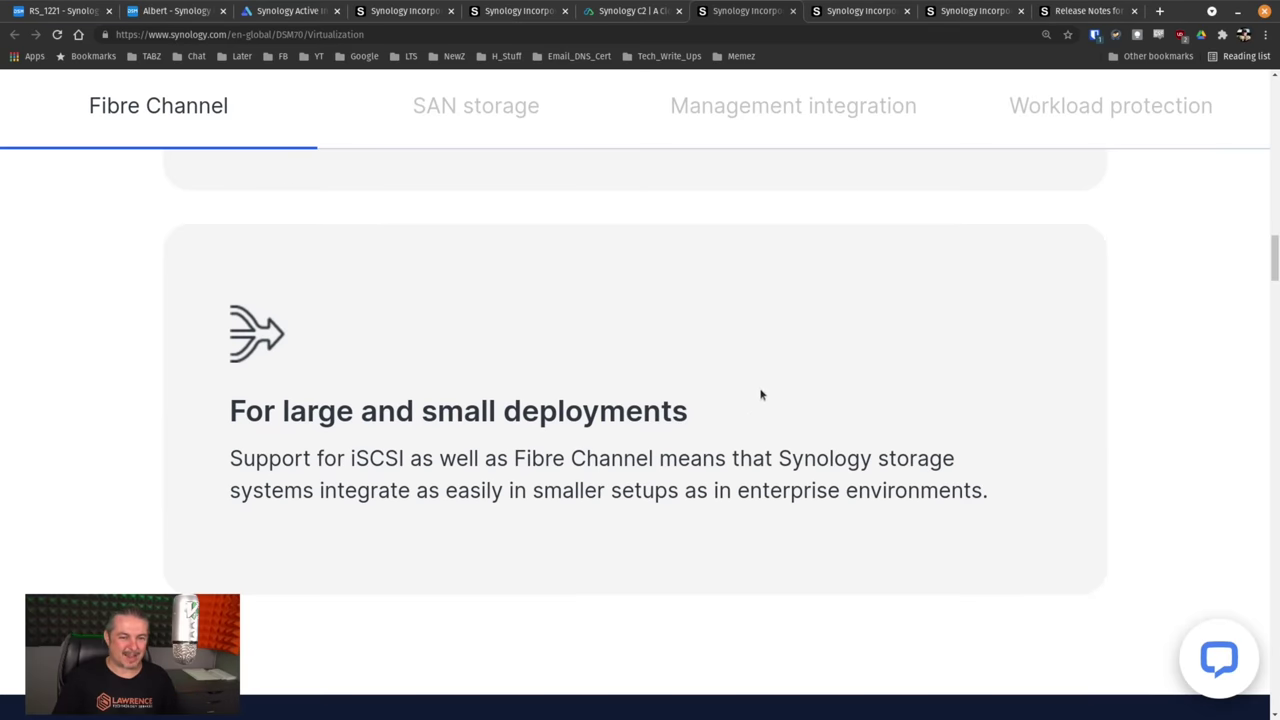
Step: Switch to the DSM70/SynologyPhotos browser tab
{"action": "left_click", "coordinate": [842, 18]}
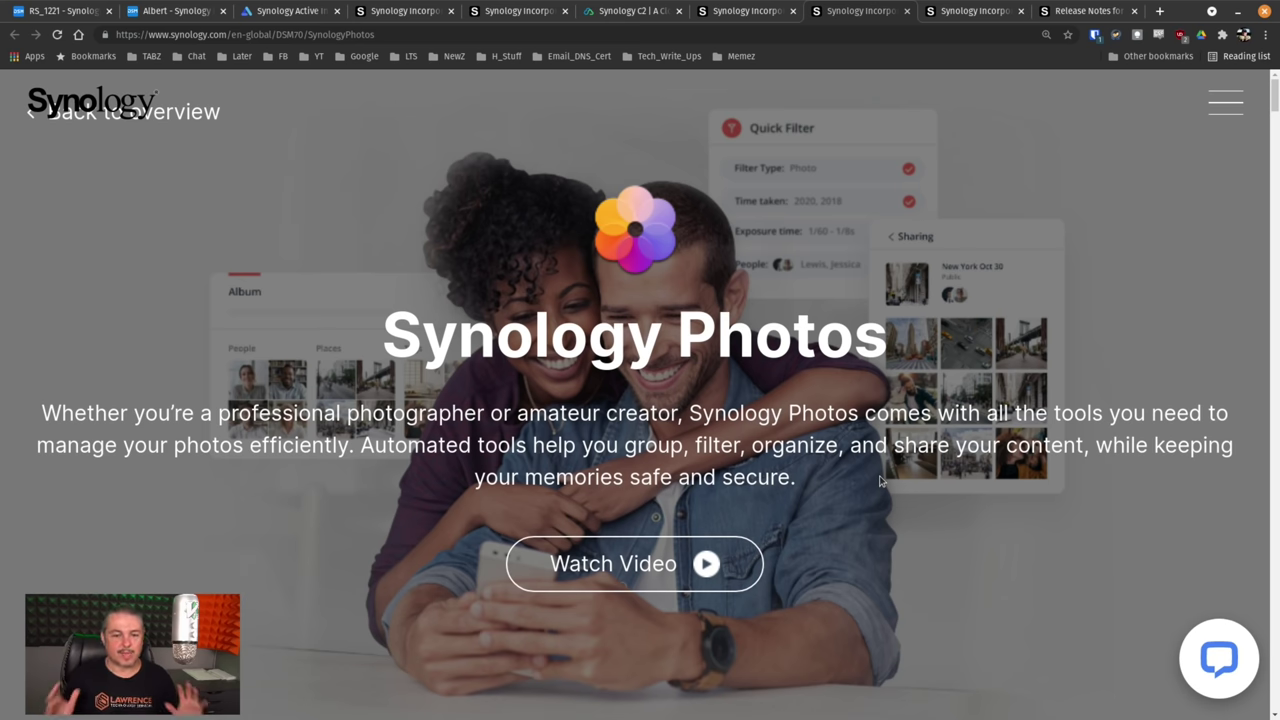
Step: Scroll the DSM 7.0 Backup page past the Linux protection and AES-256 cards to Active Backup for Microsoft 365
{"action": "left_click", "coordinate": [965, 11]}
{"action": "scroll", "coordinate": [1272, 135], "scroll_direction": "down", "scroll_amount": 3}
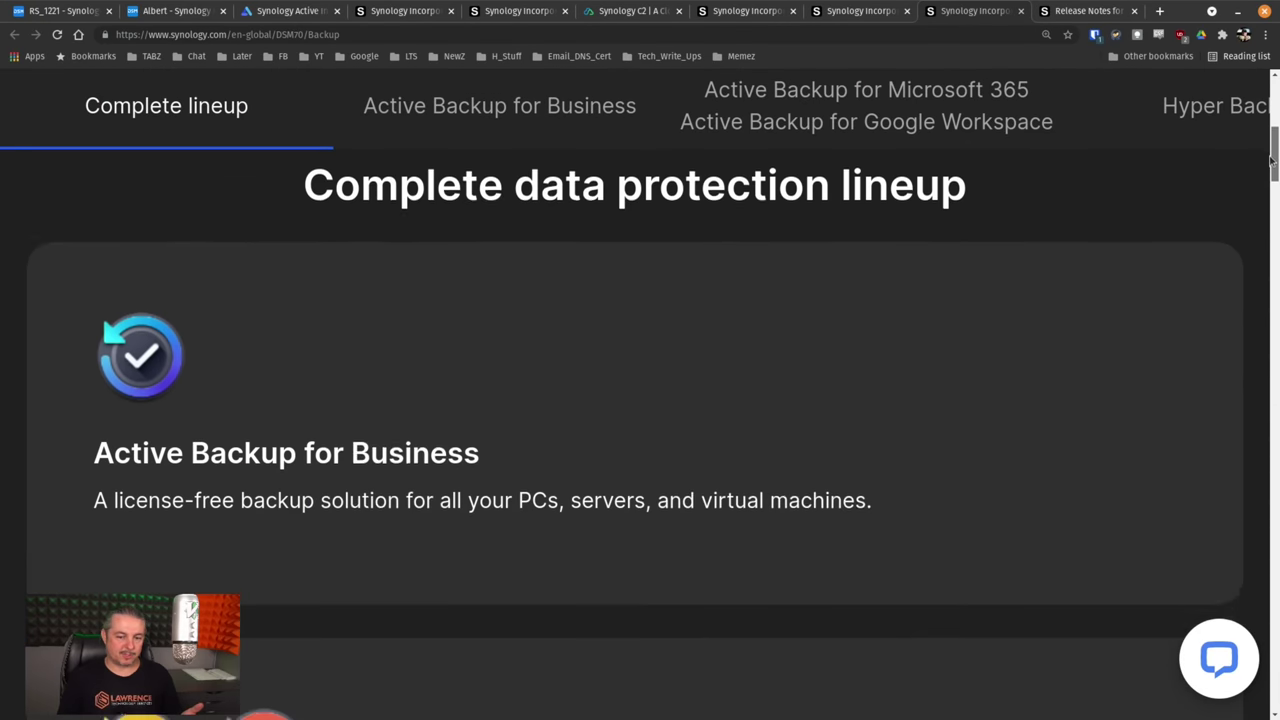
{"action": "left_click_drag", "start_coordinate": [1272, 160], "coordinate": [1277, 290]}
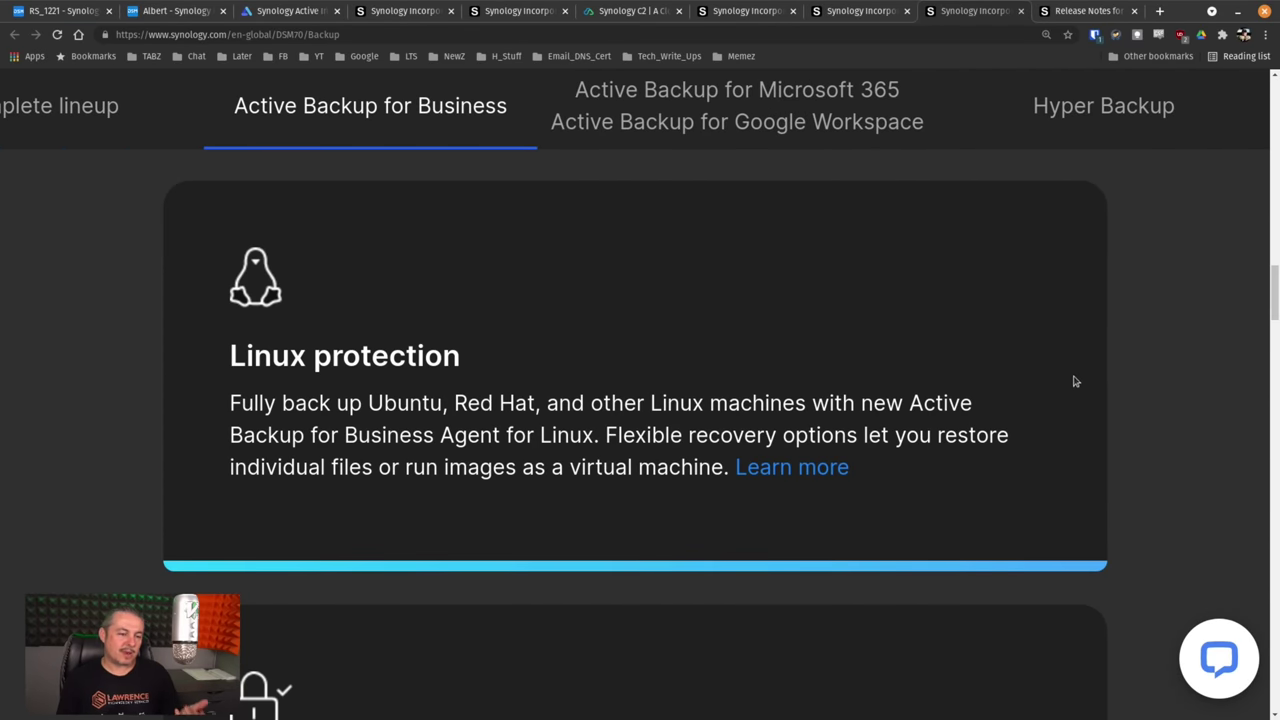
{"action": "scroll", "coordinate": [1066, 371], "scroll_direction": "down", "scroll_amount": 3}
{"action": "scroll", "coordinate": [1066, 371], "scroll_direction": "up", "scroll_amount": 2}
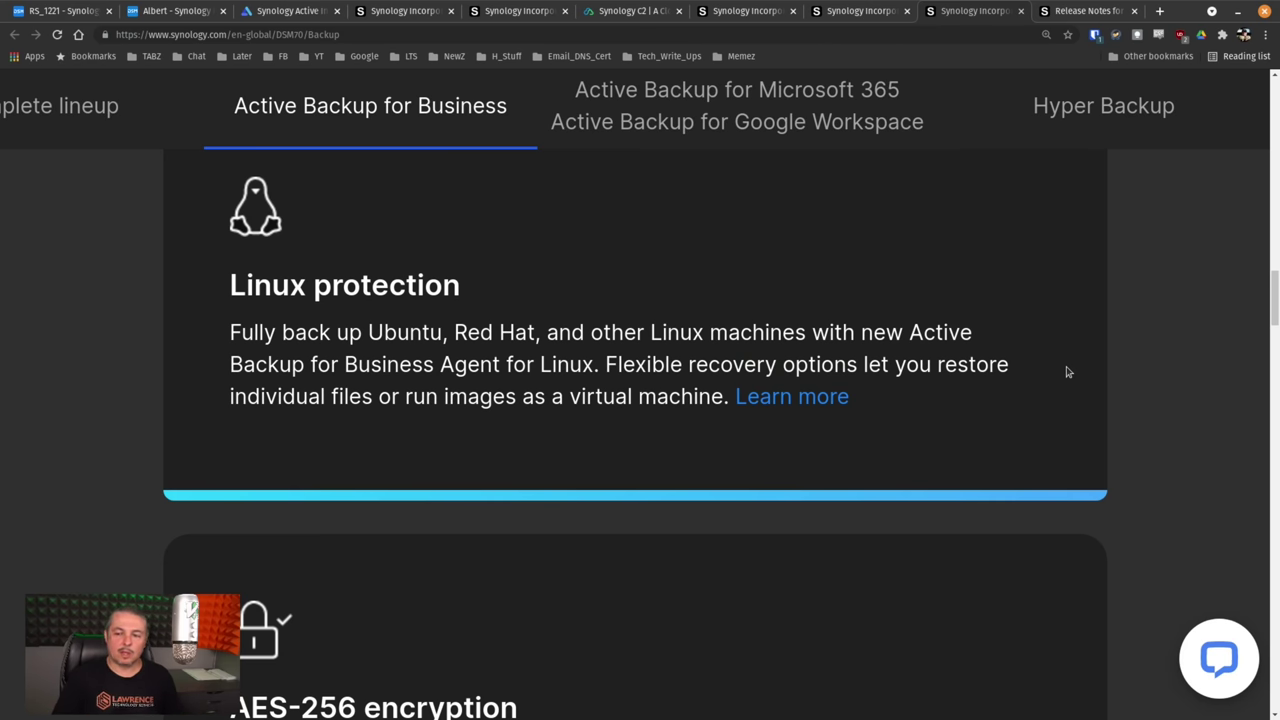
{"action": "scroll", "coordinate": [1066, 371], "scroll_direction": "down", "scroll_amount": 10}
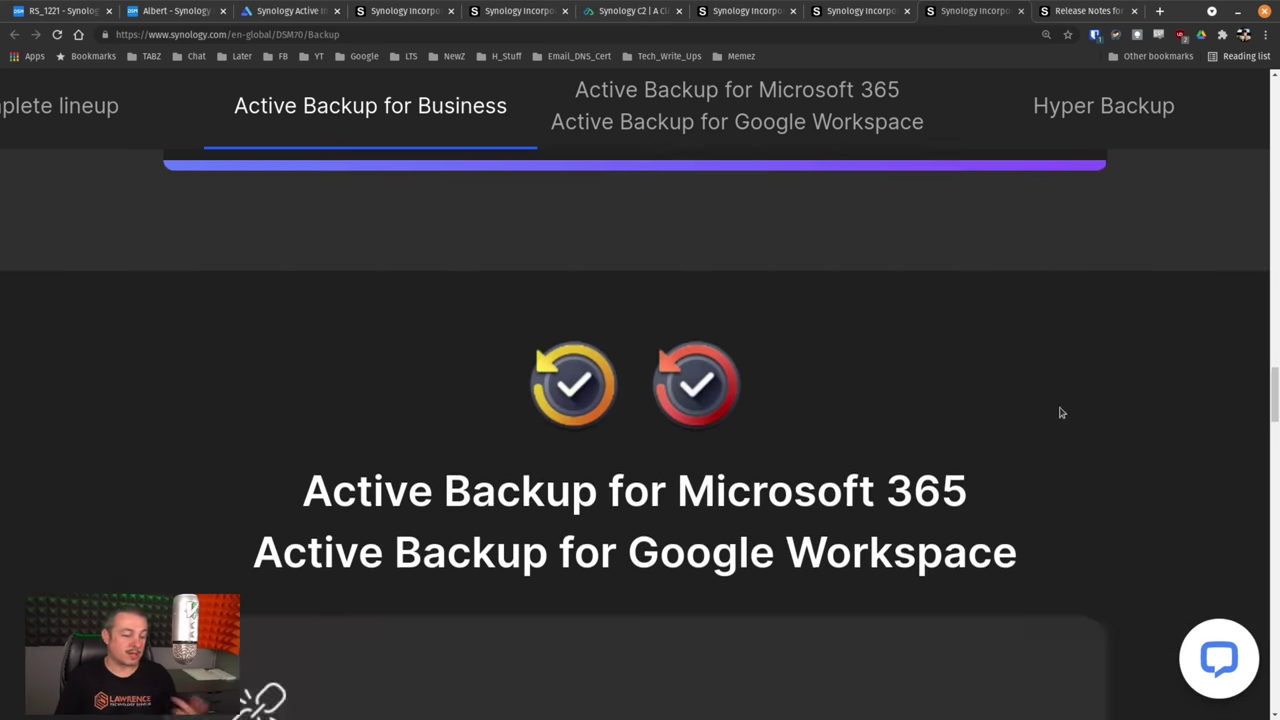
{"action": "scroll", "coordinate": [1062, 413], "scroll_direction": "down", "scroll_amount": 5}
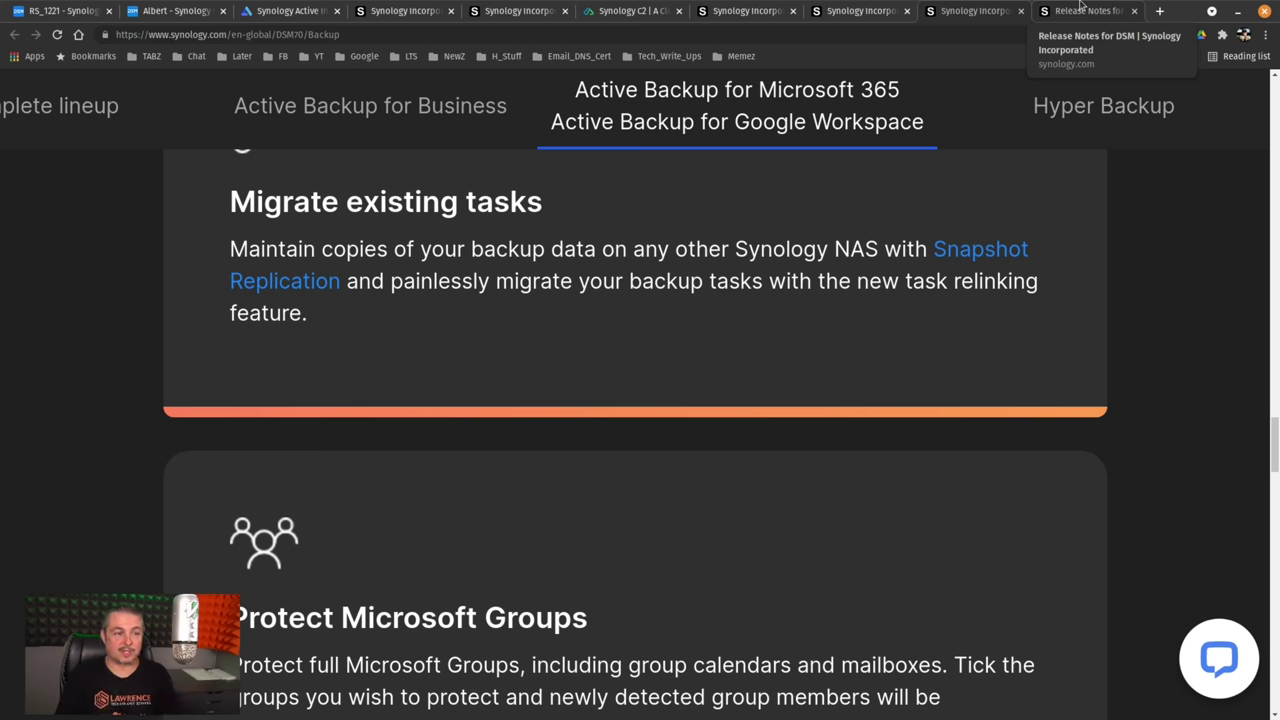
Step: In Active Insight, view the Host and Event lists, then return to Overview
{"action": "left_click", "coordinate": [286, 10]}
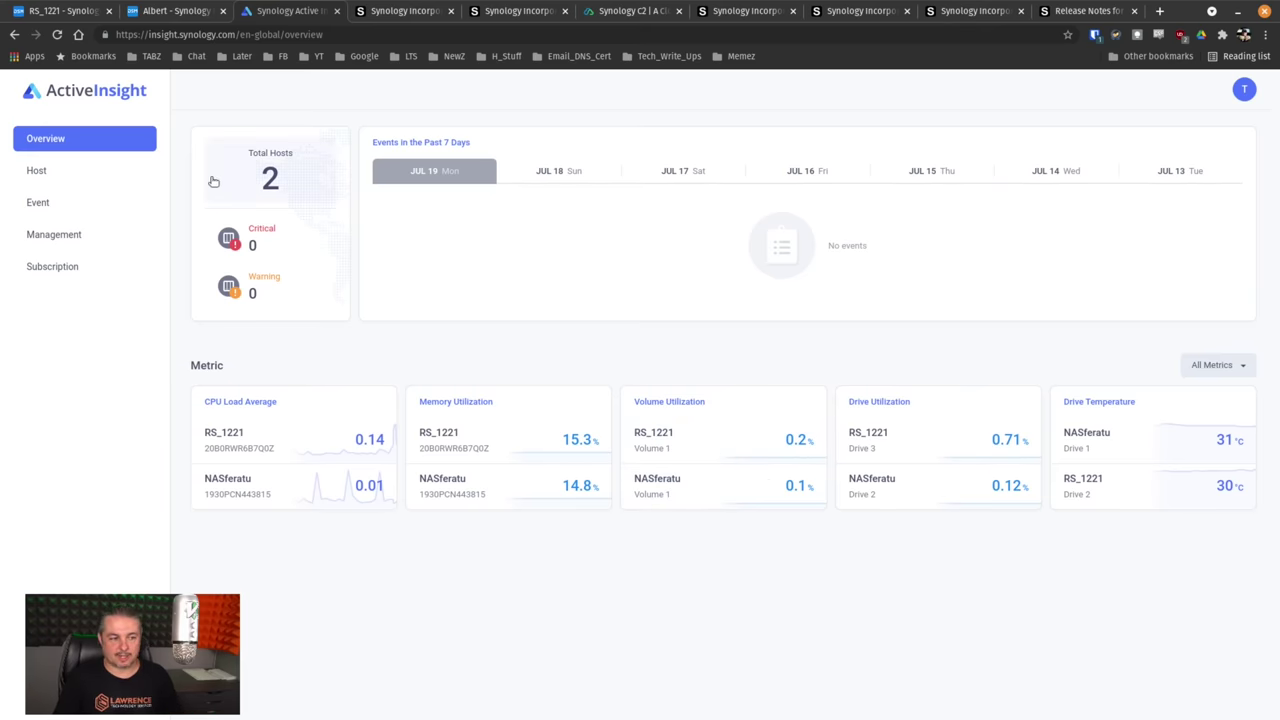
{"action": "left_click", "coordinate": [96, 180]}
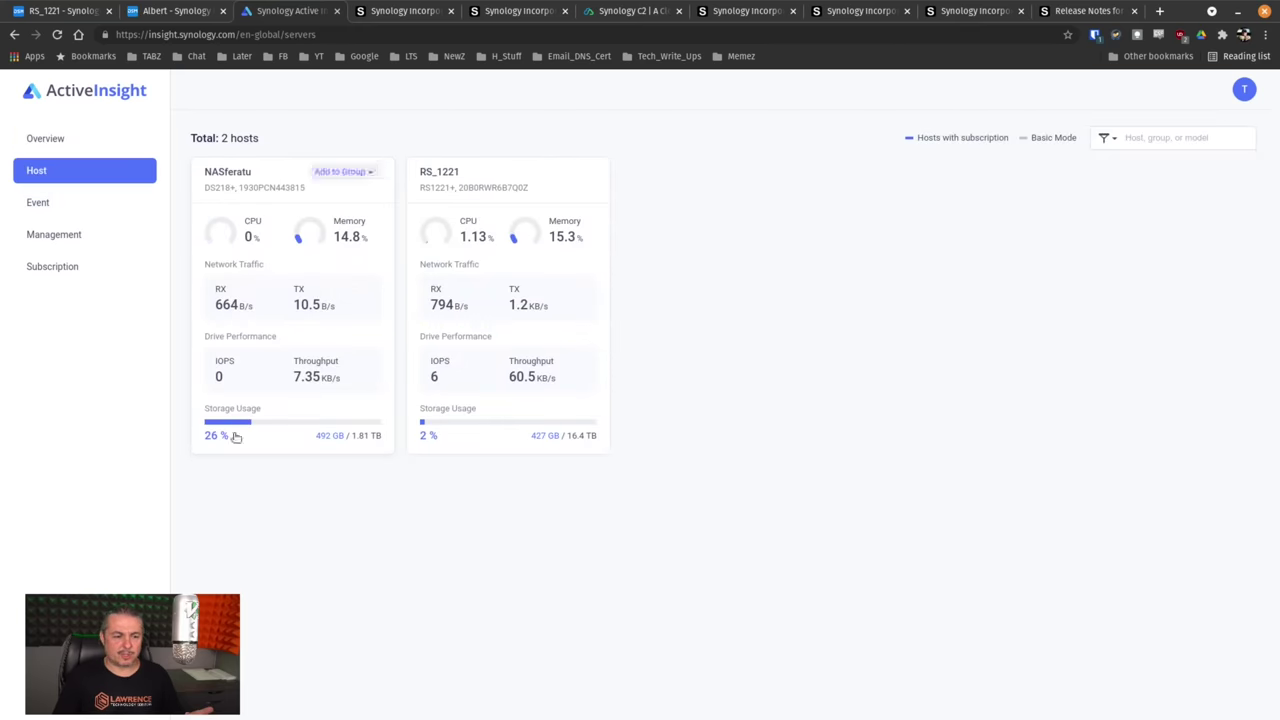
{"action": "left_click", "coordinate": [75, 202]}
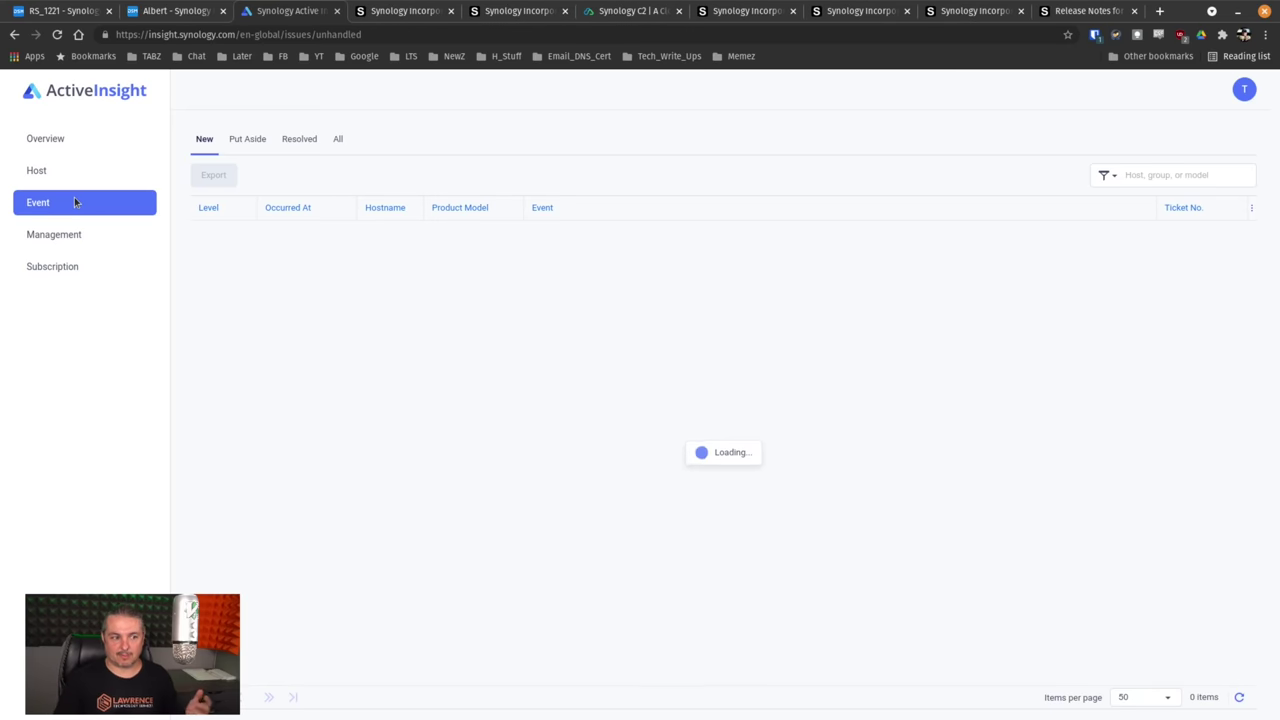
{"action": "left_click", "coordinate": [85, 145]}
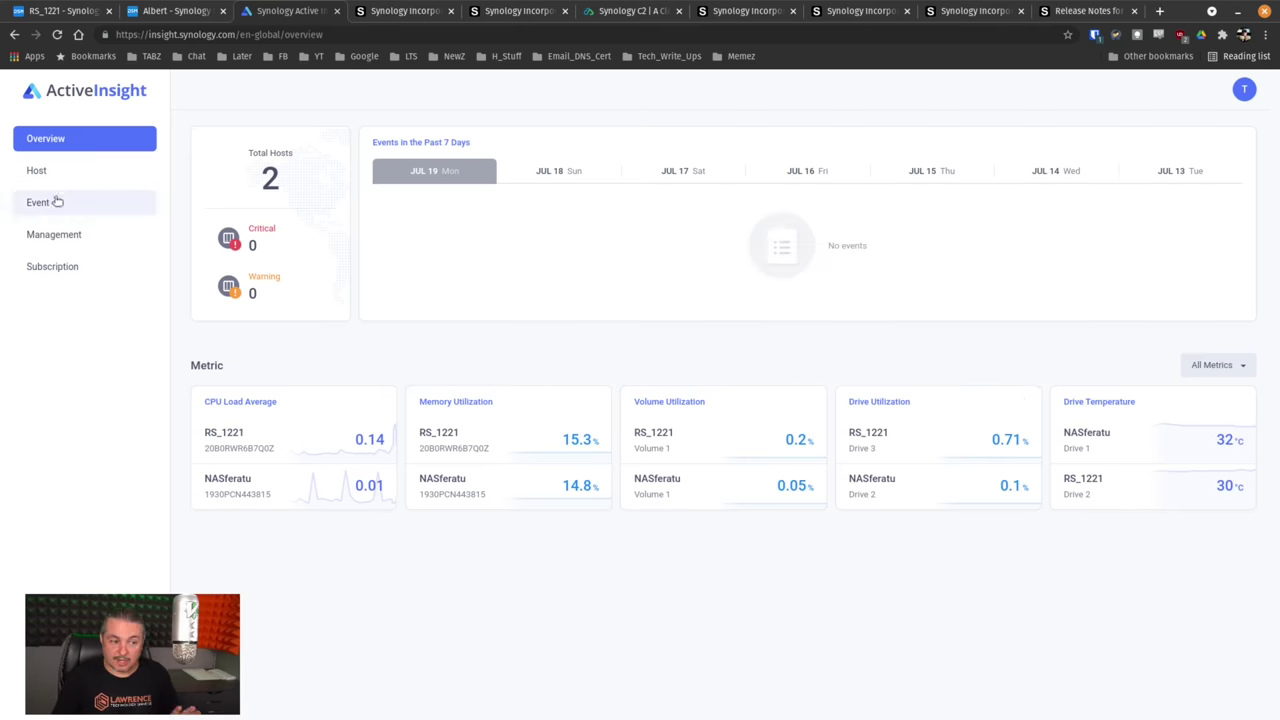
Step: Show the Beta subscription plan and zoom in to read it
{"action": "left_click", "coordinate": [62, 266]}
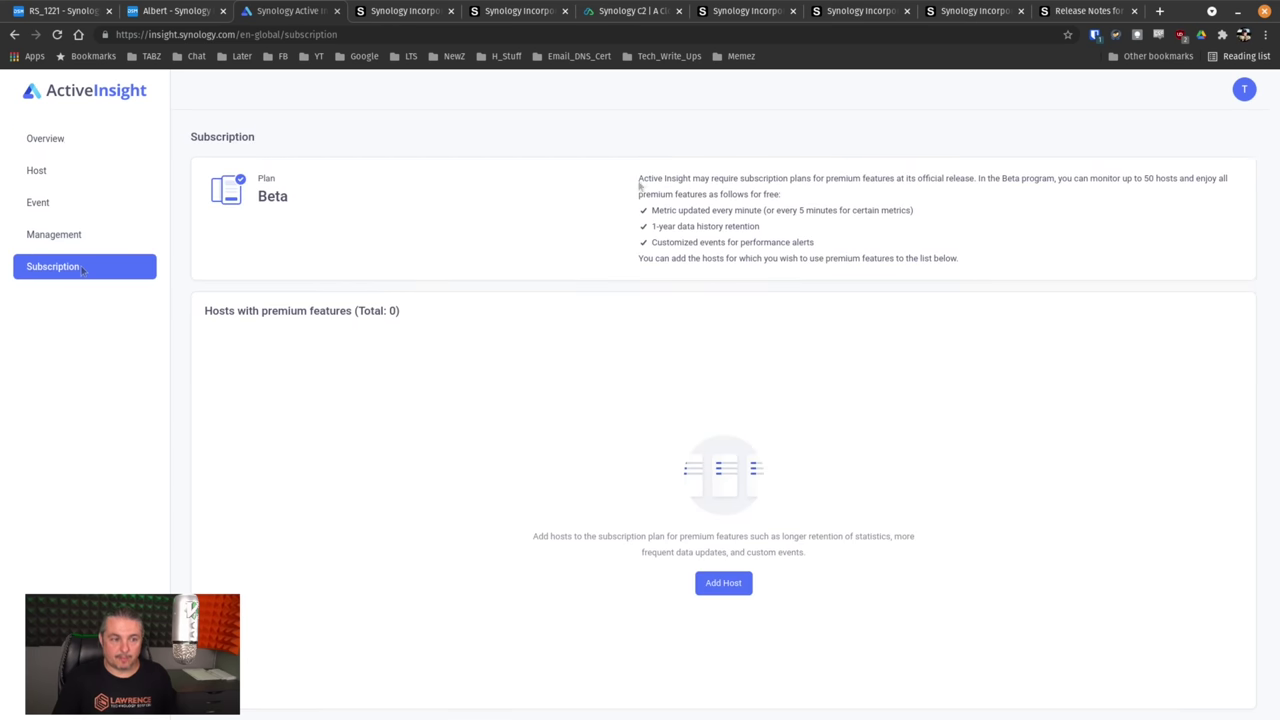
{"action": "key", "text": "ctrl+plus"}
{"action": "key", "text": "ctrl+plus"}
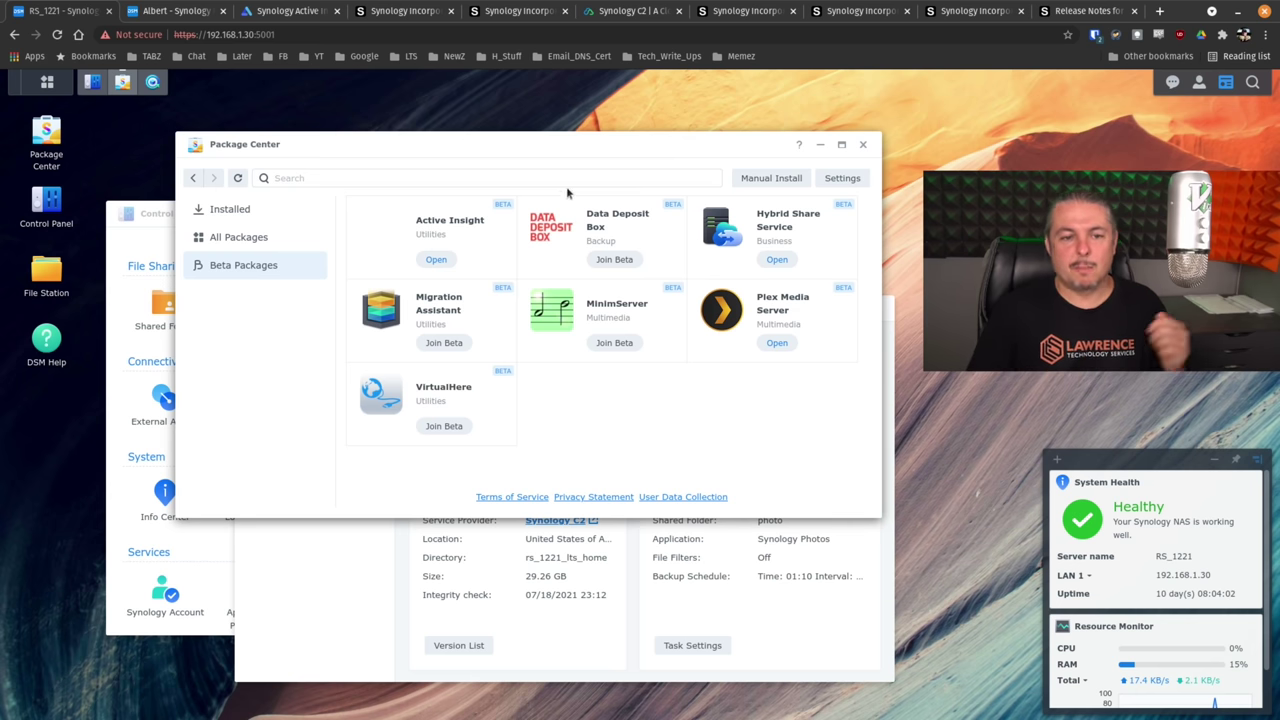
Step: List All Packages in Package Center on the RS_1221 NAS
{"action": "left_click_drag", "start_coordinate": [578, 143], "coordinate": [478, 153]}
{"action": "left_click", "coordinate": [185, 250]}
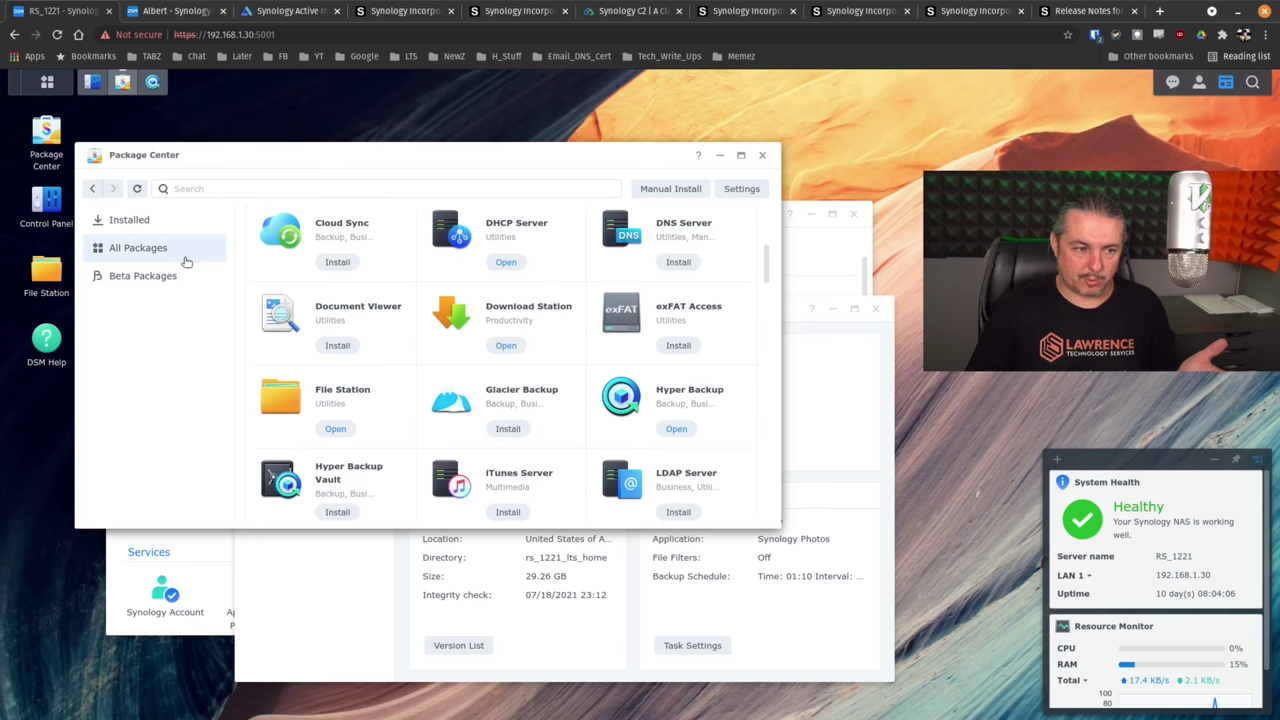
{"action": "scroll", "coordinate": [444, 401], "scroll_direction": "down", "scroll_amount": 5}
{"action": "scroll", "coordinate": [444, 401], "scroll_direction": "up", "scroll_amount": 10}
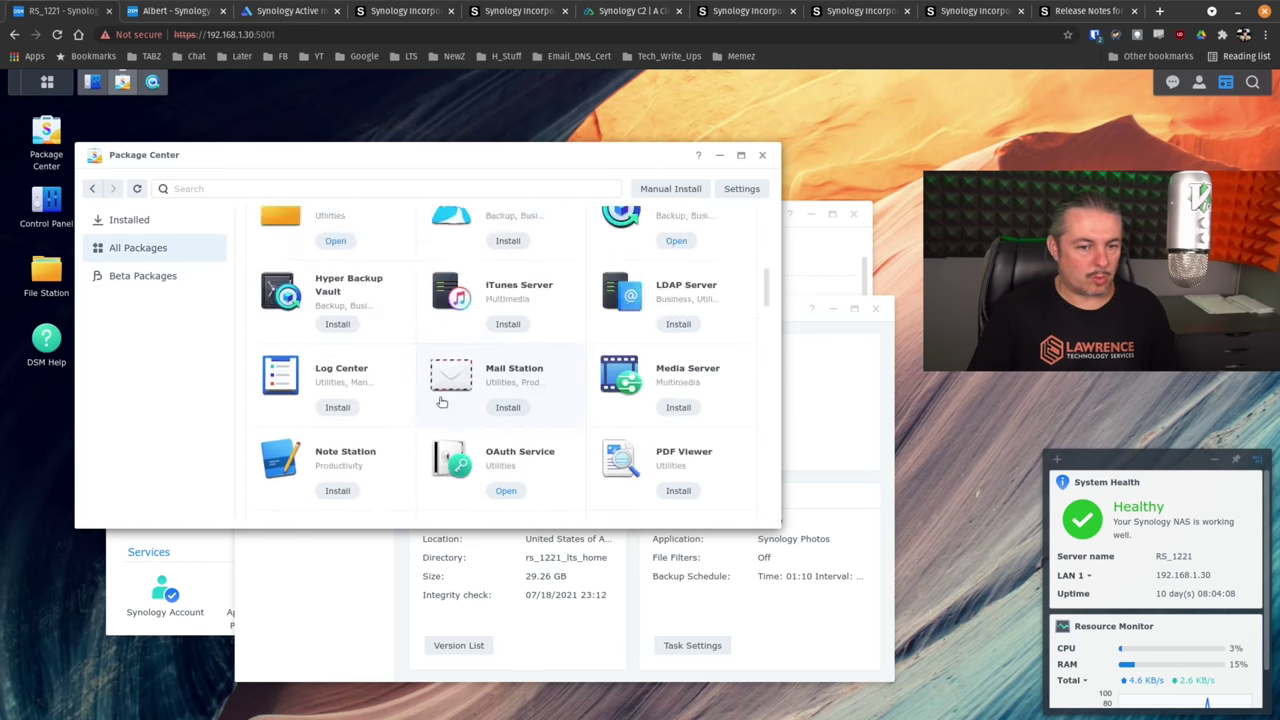
Step: On the older Albert NAS, open Package Center's All Packages list and browse it
{"action": "left_click", "coordinate": [176, 10]}
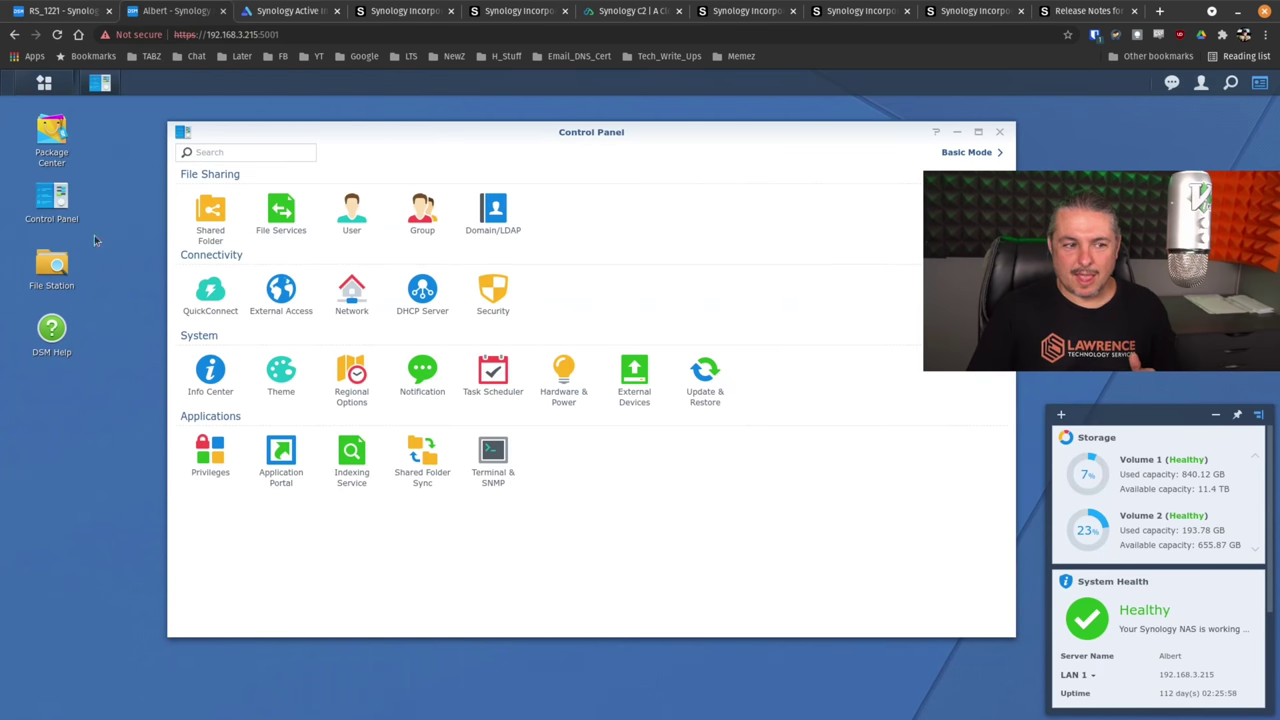
{"action": "left_click", "coordinate": [62, 124]}
{"action": "left_click", "coordinate": [330, 284]}
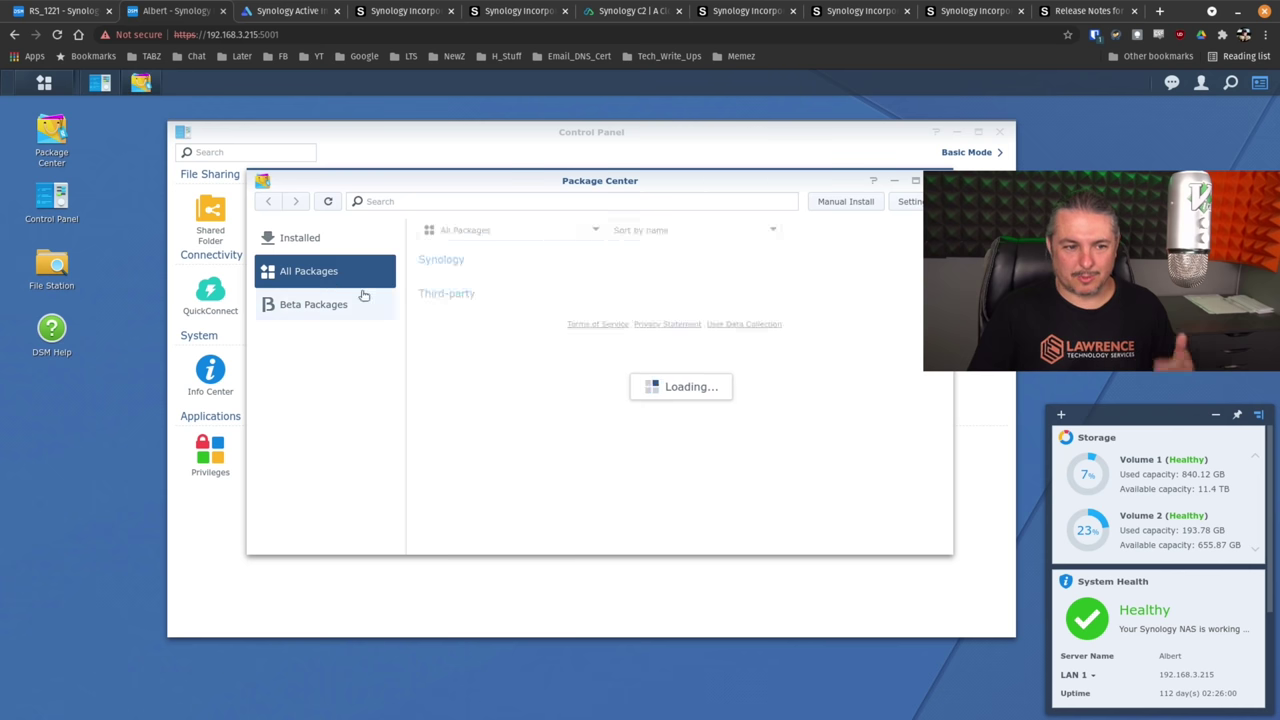
{"action": "scroll", "coordinate": [745, 437], "scroll_direction": "down", "scroll_amount": 5}
{"action": "scroll", "coordinate": [757, 437], "scroll_direction": "down", "scroll_amount": 5}
{"action": "scroll", "coordinate": [757, 437], "scroll_direction": "up", "scroll_amount": 10}
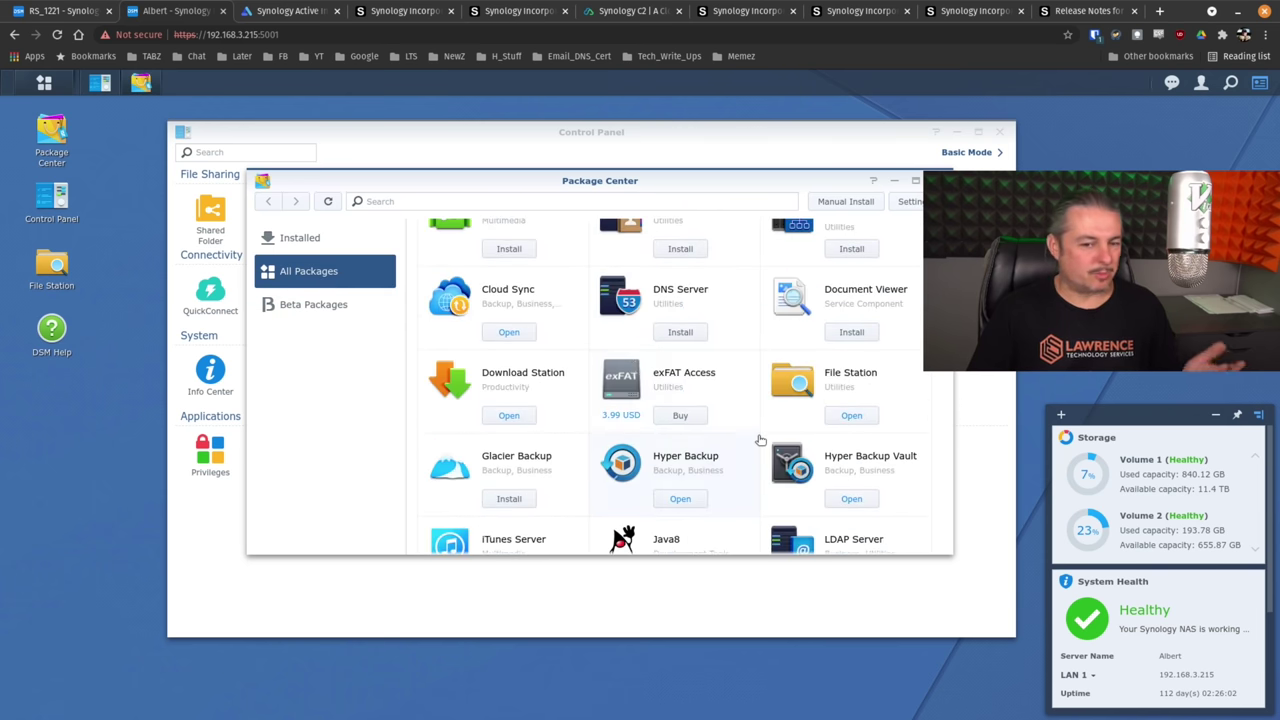
Step: Return to the RS_1221 All Packages list, starting with Active Backup for Business
{"action": "left_click", "coordinate": [81, 16]}
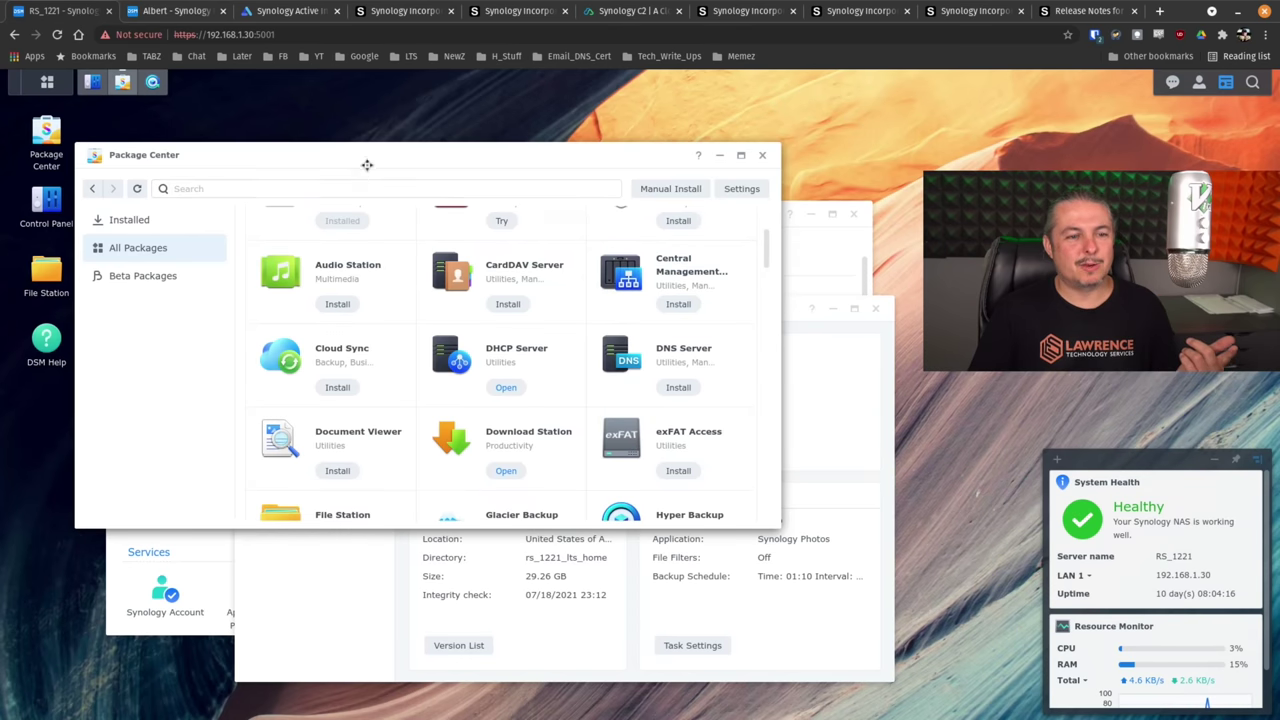
{"action": "left_click_drag", "start_coordinate": [370, 163], "coordinate": [420, 166]}
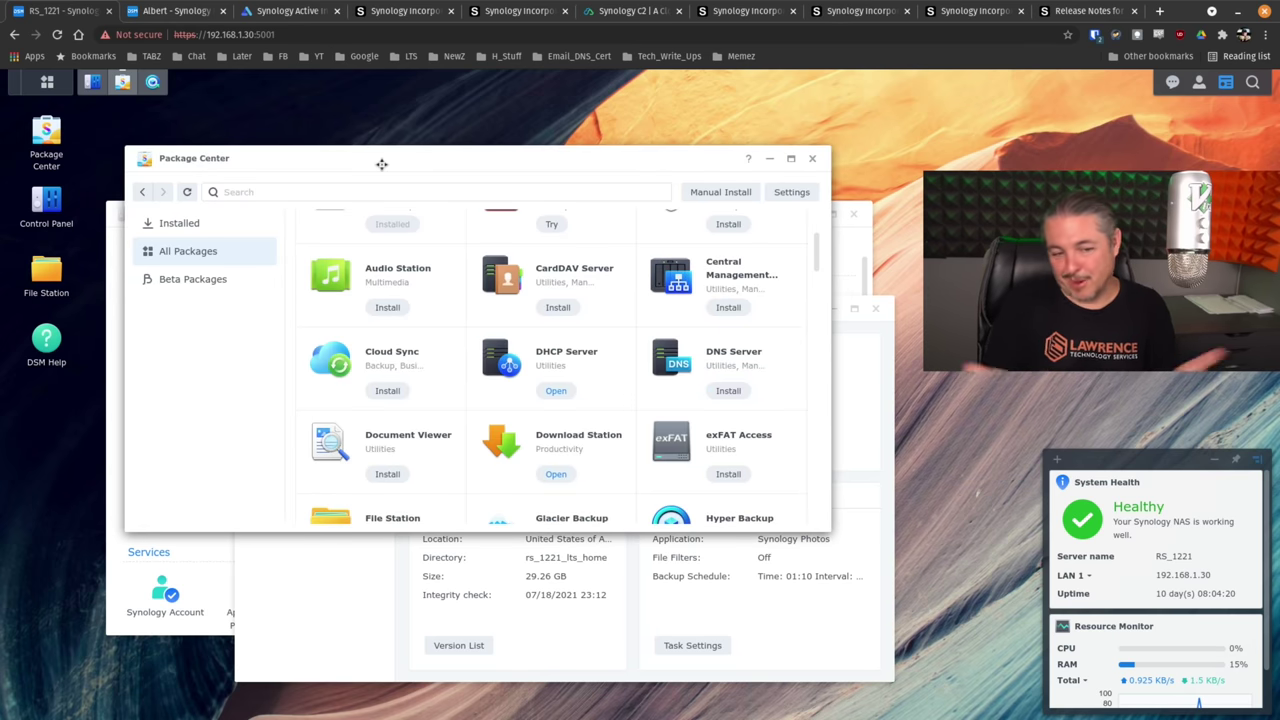
{"action": "scroll", "coordinate": [538, 503], "scroll_direction": "up", "scroll_amount": 3}
{"action": "scroll", "coordinate": [557, 375], "scroll_direction": "down", "scroll_amount": 10}
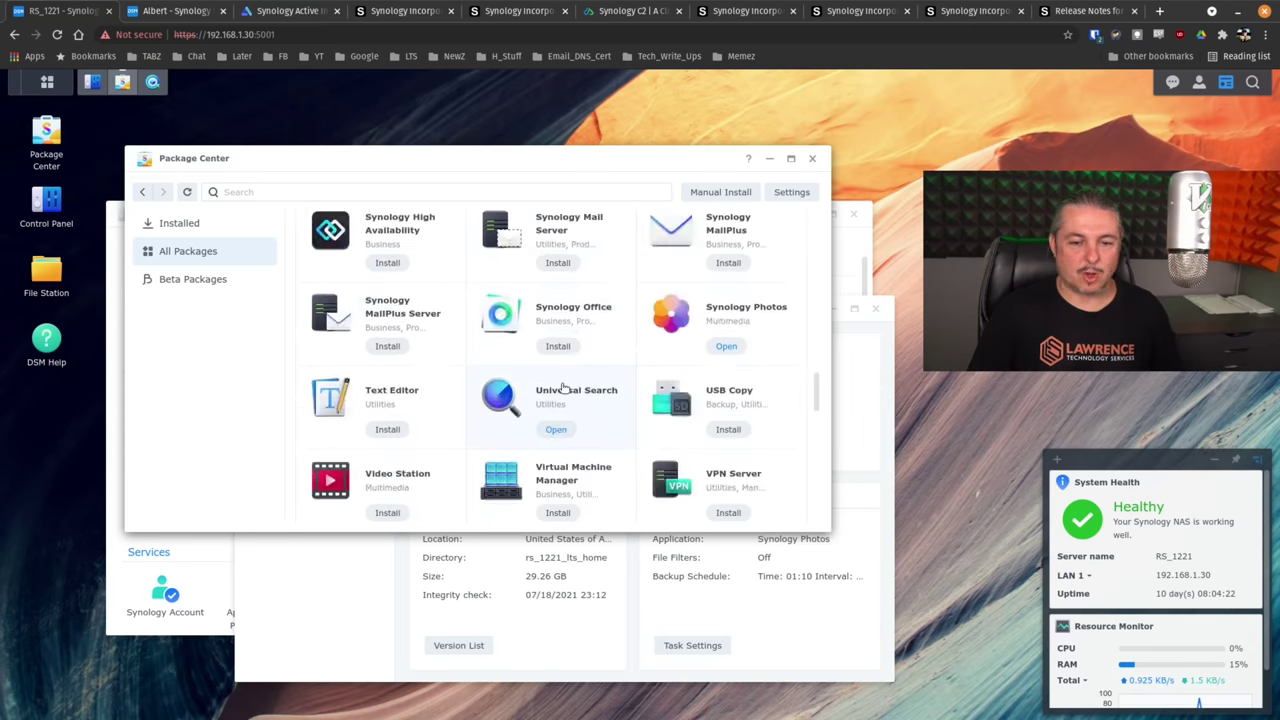
{"action": "scroll", "coordinate": [563, 394], "scroll_direction": "up", "scroll_amount": 10}
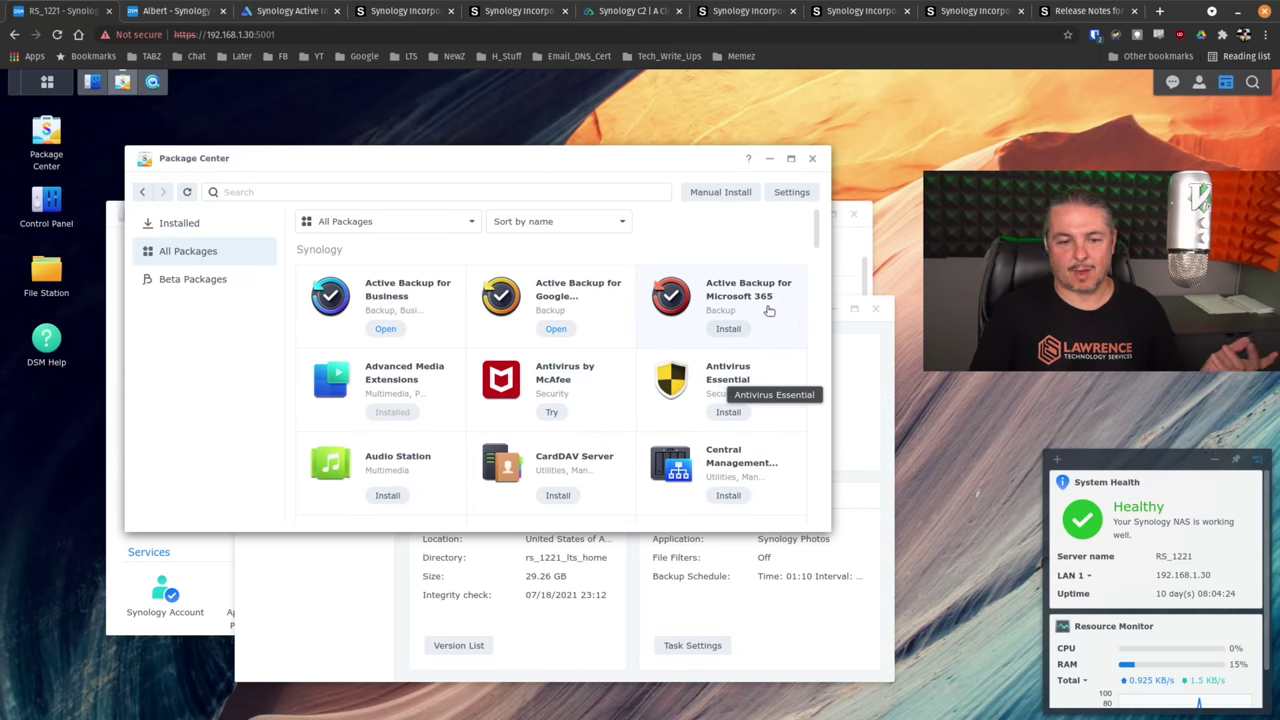
{"action": "left_click", "coordinate": [385, 329]}
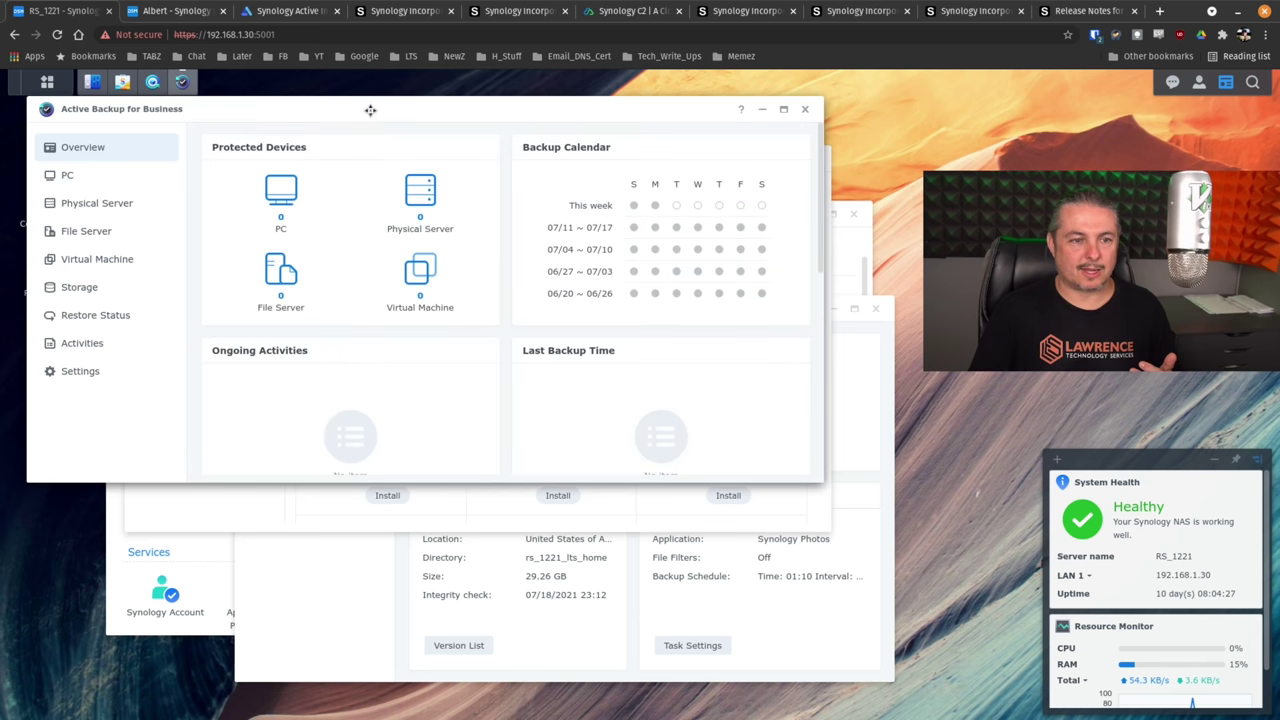
{"action": "left_click_drag", "start_coordinate": [183, 116], "coordinate": [428, 205]}
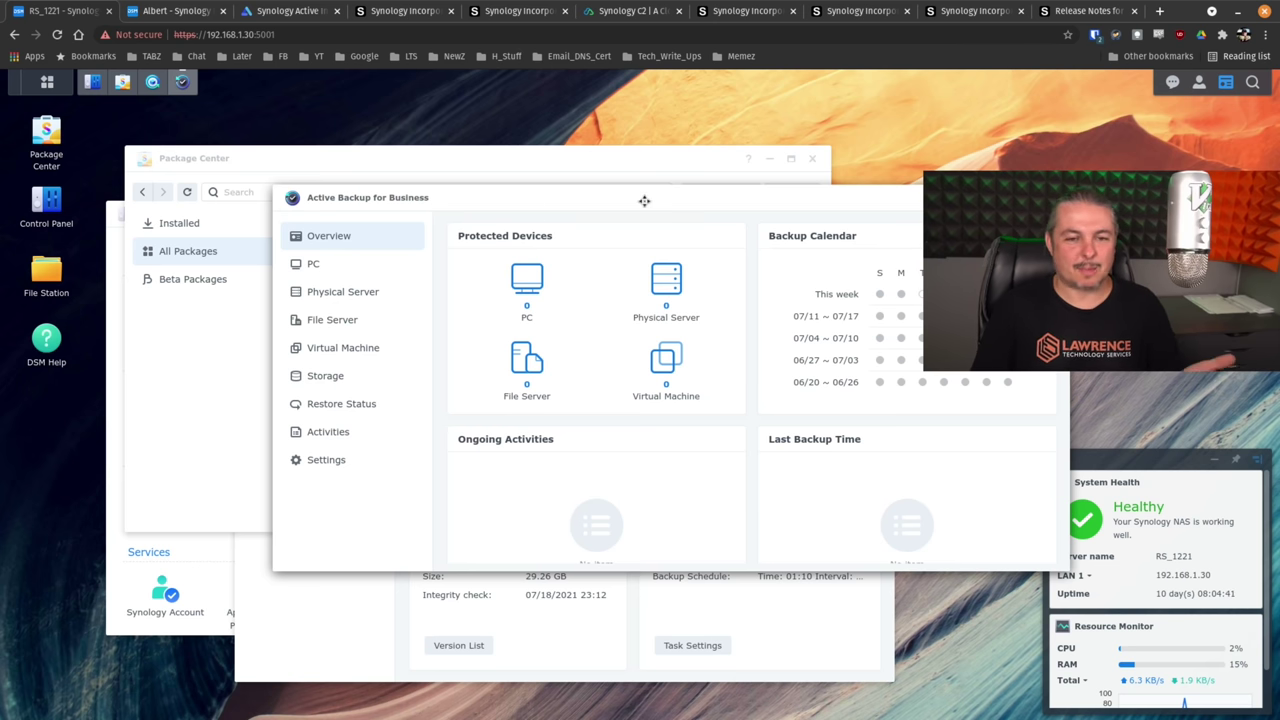
{"action": "left_click_drag", "start_coordinate": [637, 200], "coordinate": [543, 181]}
{"action": "left_click", "coordinate": [958, 178]}
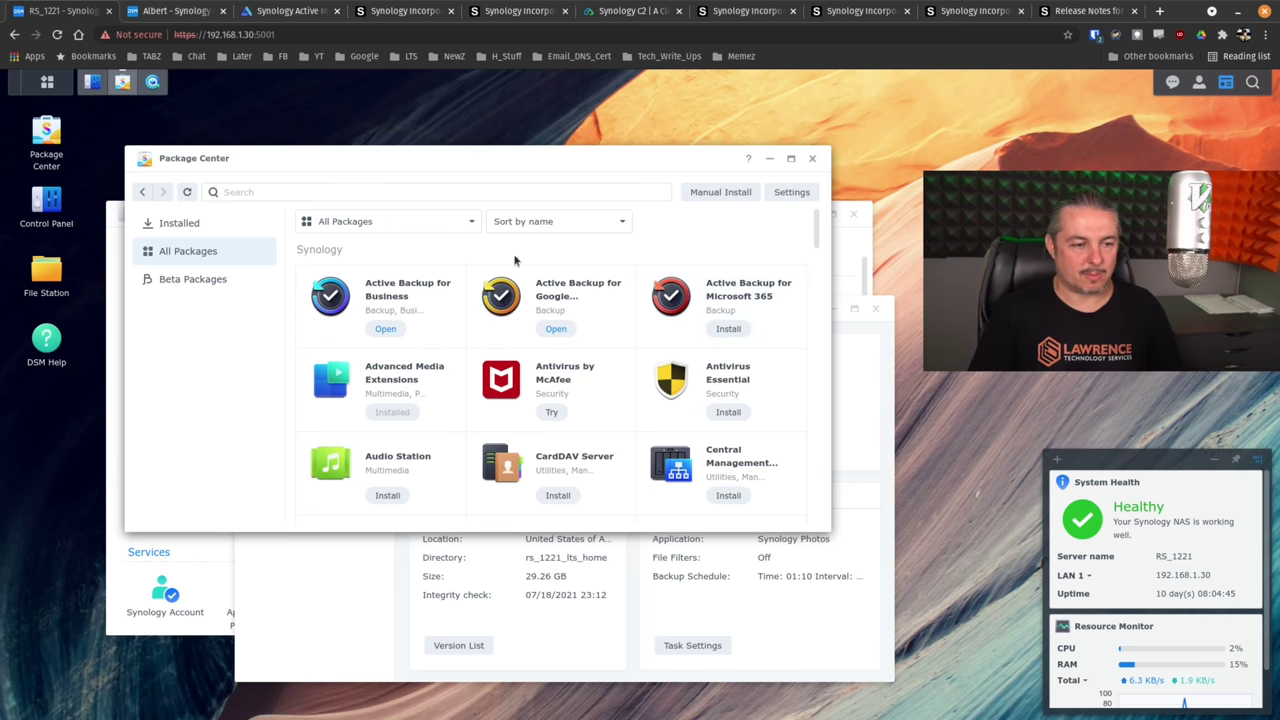
Step: Show Package Center's Beta Packages, such as Active Insight, Data Deposit Box and Plex Media Server
{"action": "left_click", "coordinate": [184, 284]}
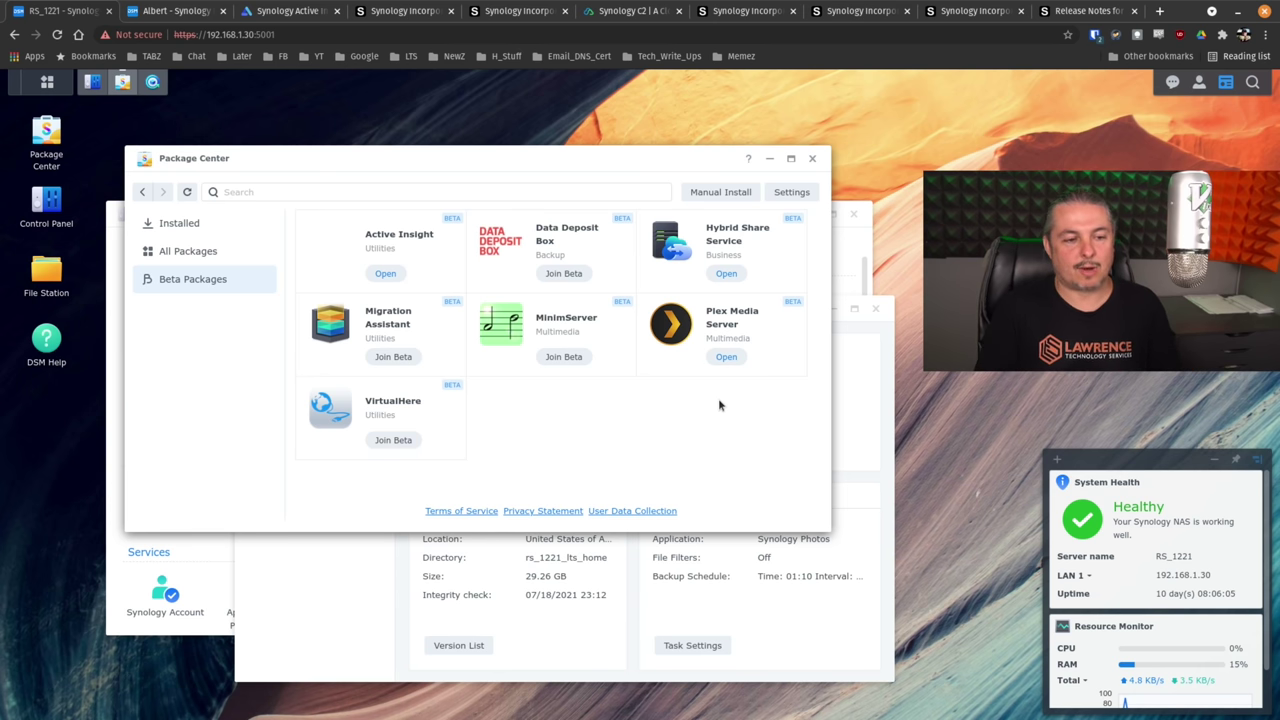
Step: Close Package Center and Hyper Backup, then go to Synology Account in Control Panel
{"action": "left_click", "coordinate": [814, 161]}
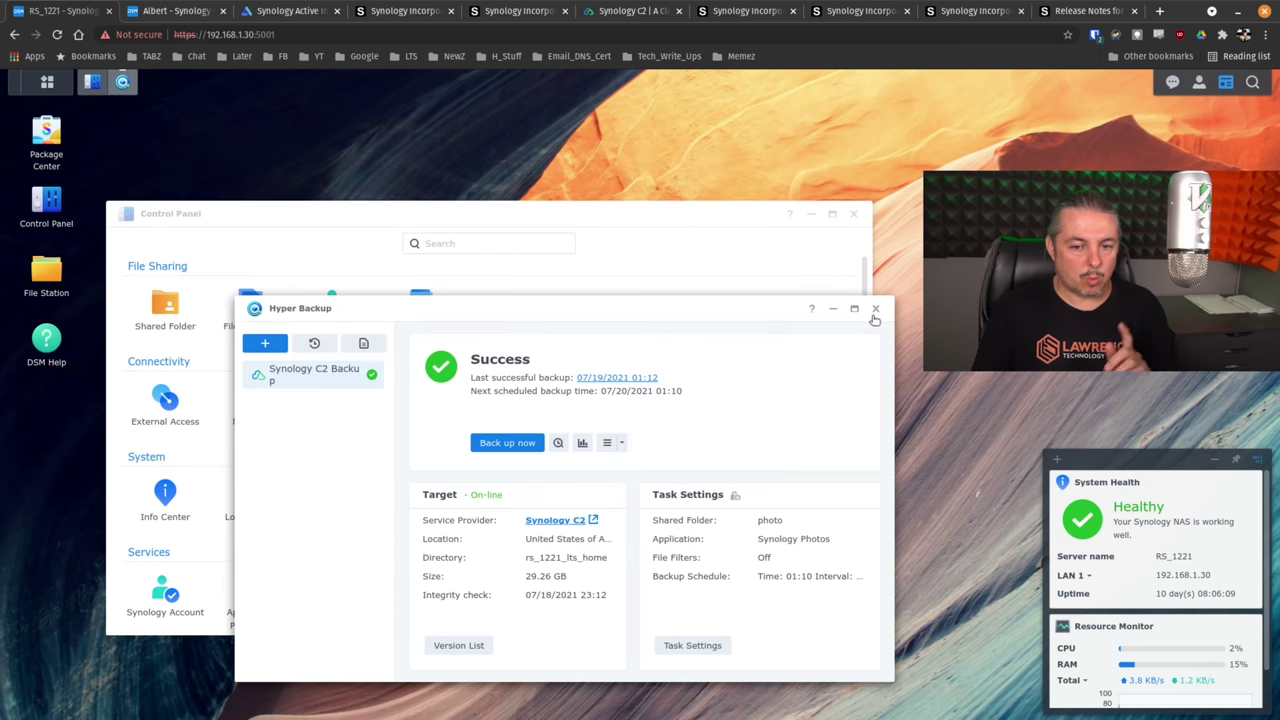
{"action": "left_click", "coordinate": [874, 310]}
{"action": "scroll", "coordinate": [245, 520], "scroll_direction": "down", "scroll_amount": 1}
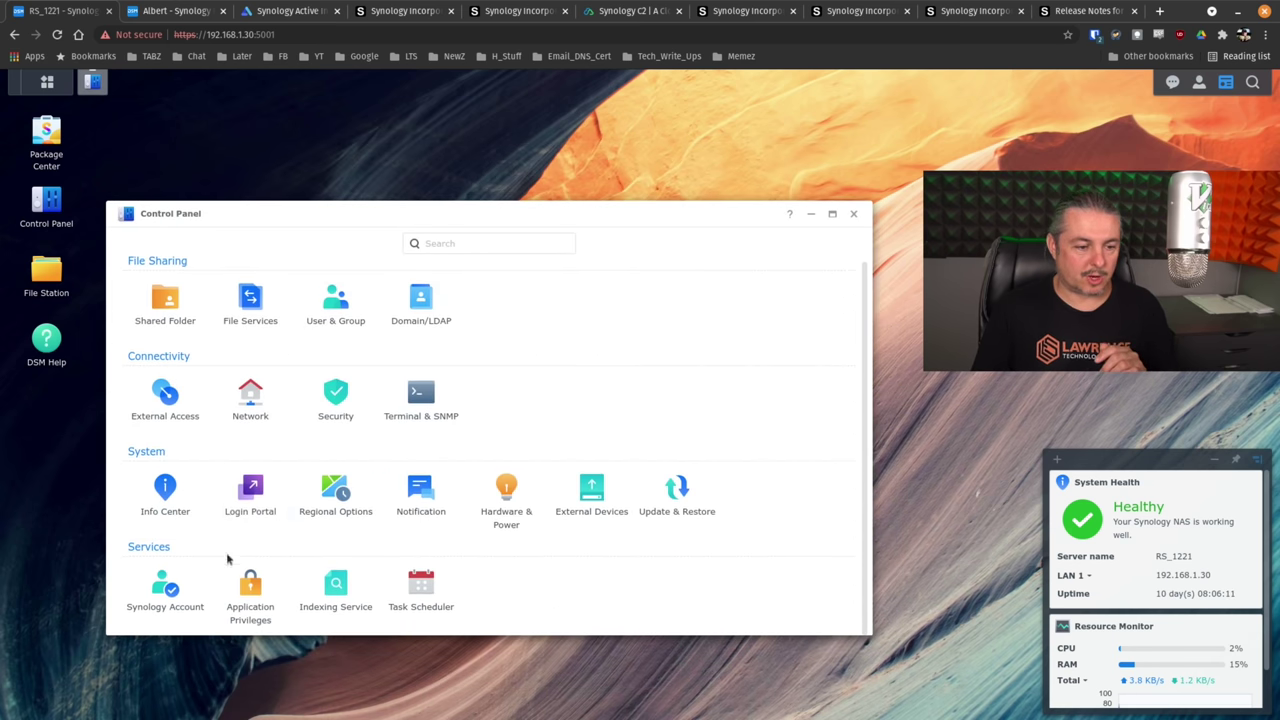
{"action": "left_click", "coordinate": [167, 589]}
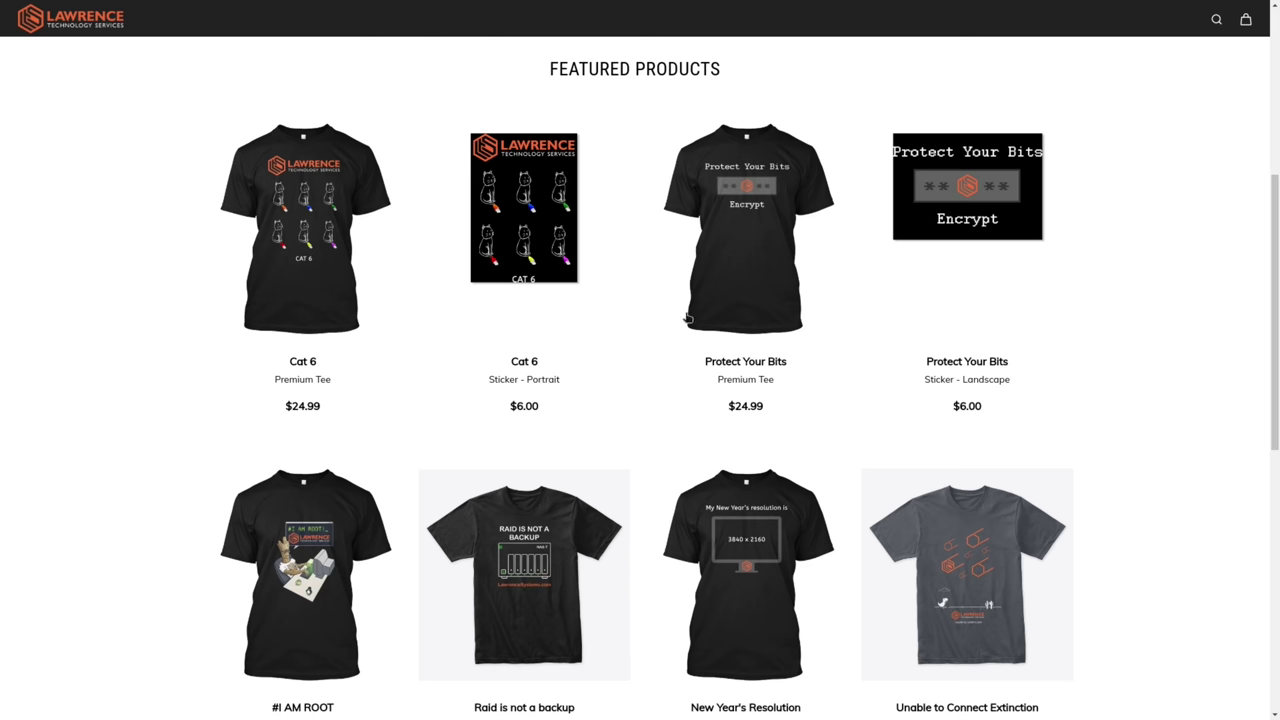
Step: Open the Cat 6 Premium Tee page, then read the 'DNS Malware Filtering Compared' forum thread's replies
{"action": "left_click", "coordinate": [312, 210]}
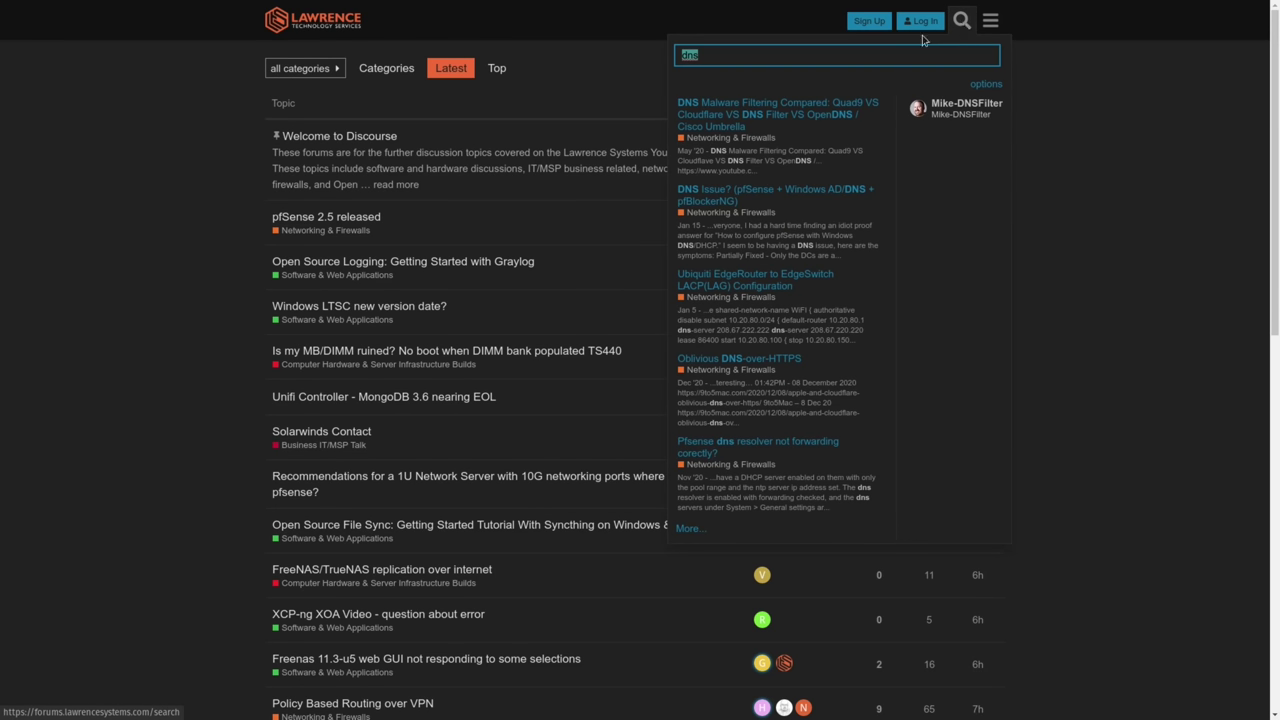
{"action": "left_click", "coordinate": [806, 104]}
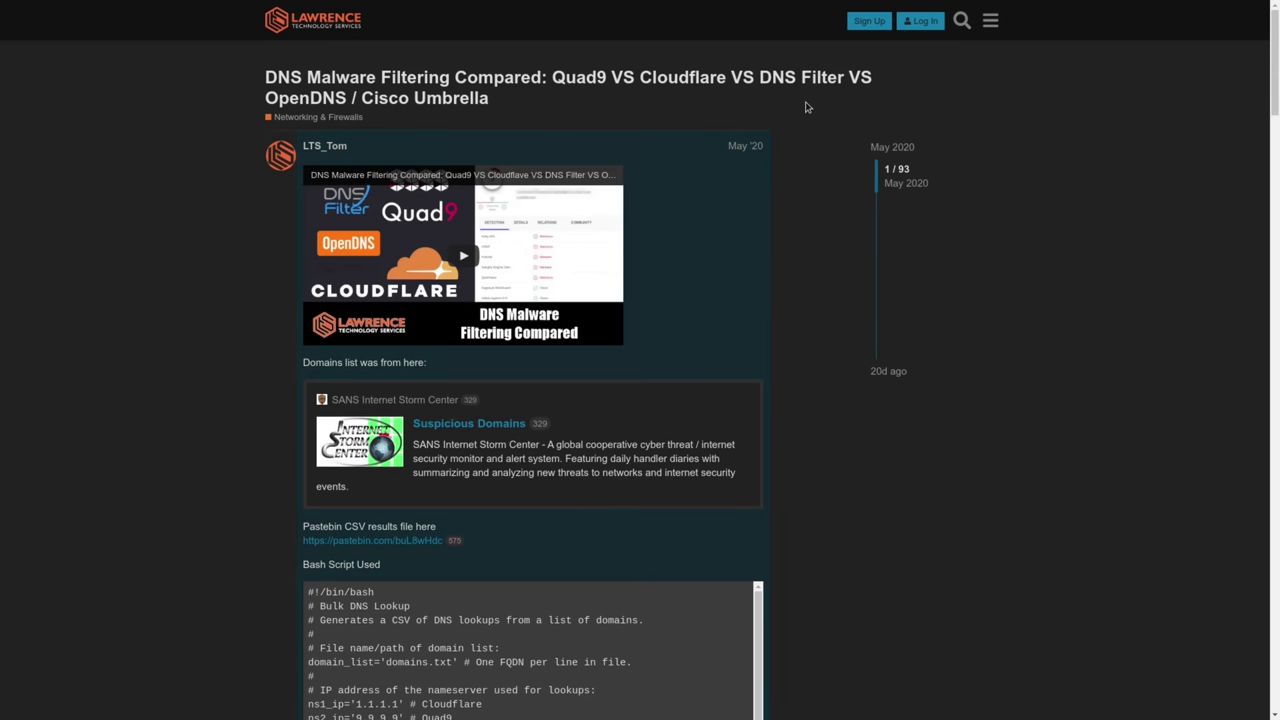
{"action": "scroll", "coordinate": [823, 248], "scroll_direction": "down", "scroll_amount": 5}
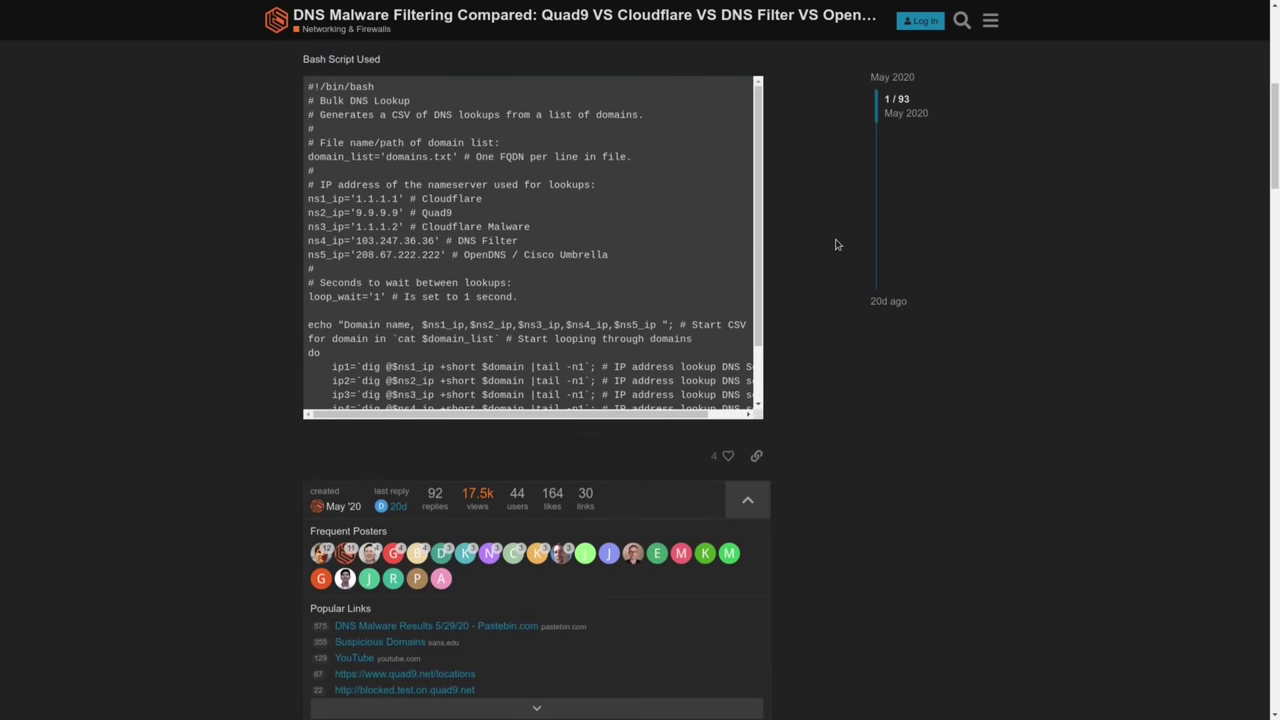
{"action": "scroll", "coordinate": [838, 245], "scroll_direction": "down", "scroll_amount": 8}
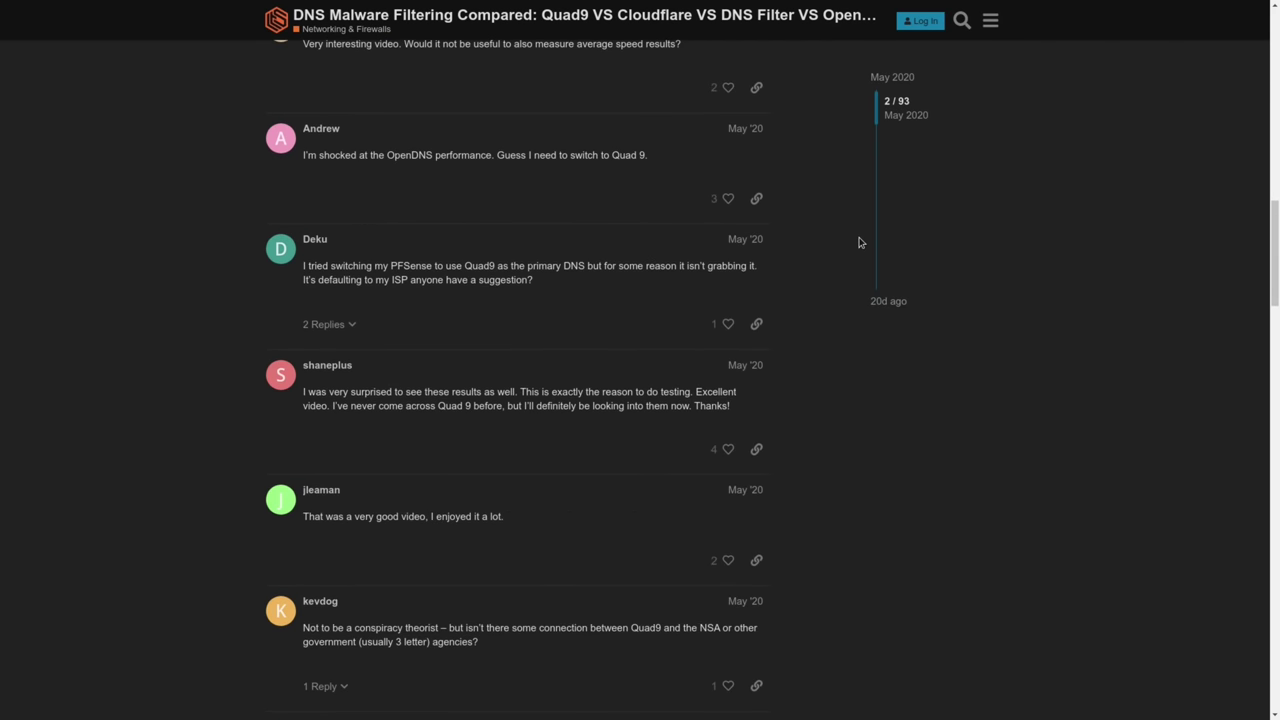